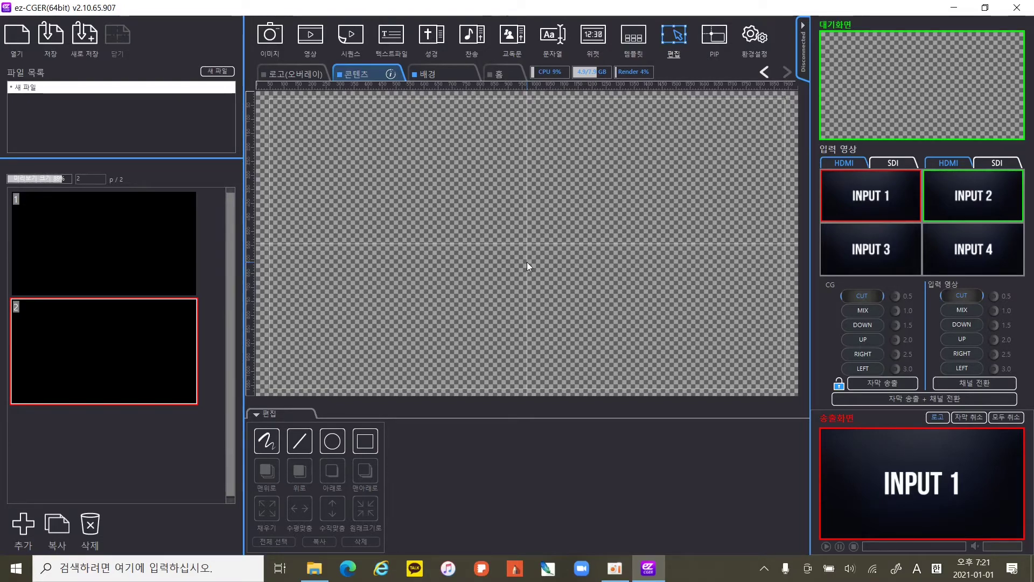
Step: Collapse the output monitor panel and set the editing canvas to the background colour pattern instead of the grid
click(805, 37)
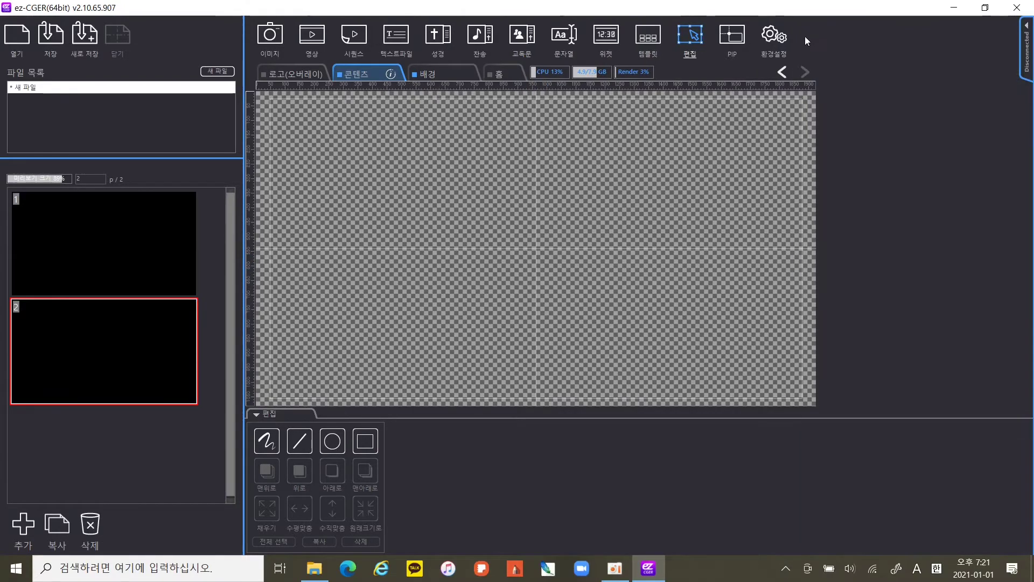
click(781, 41)
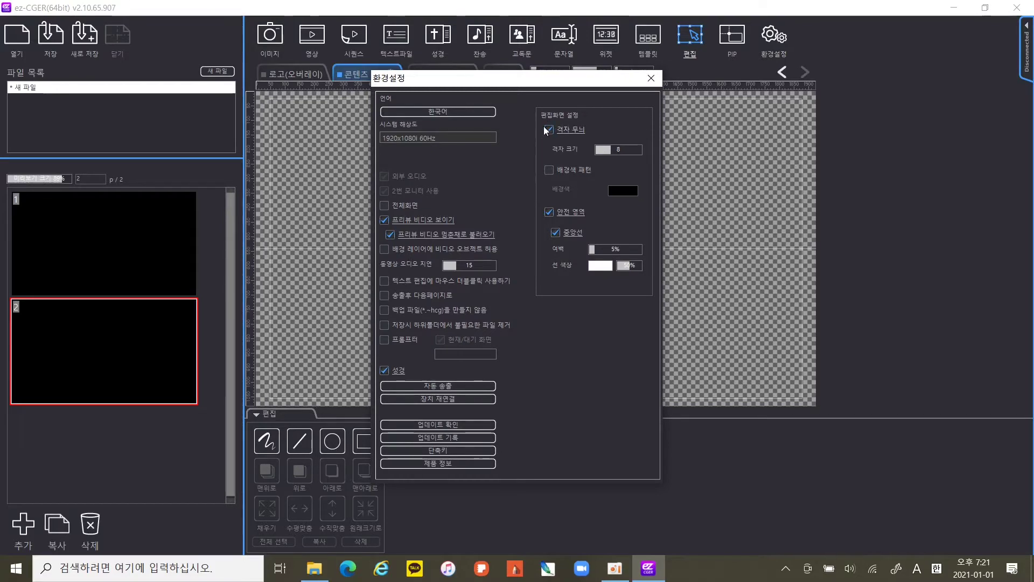
click(547, 171)
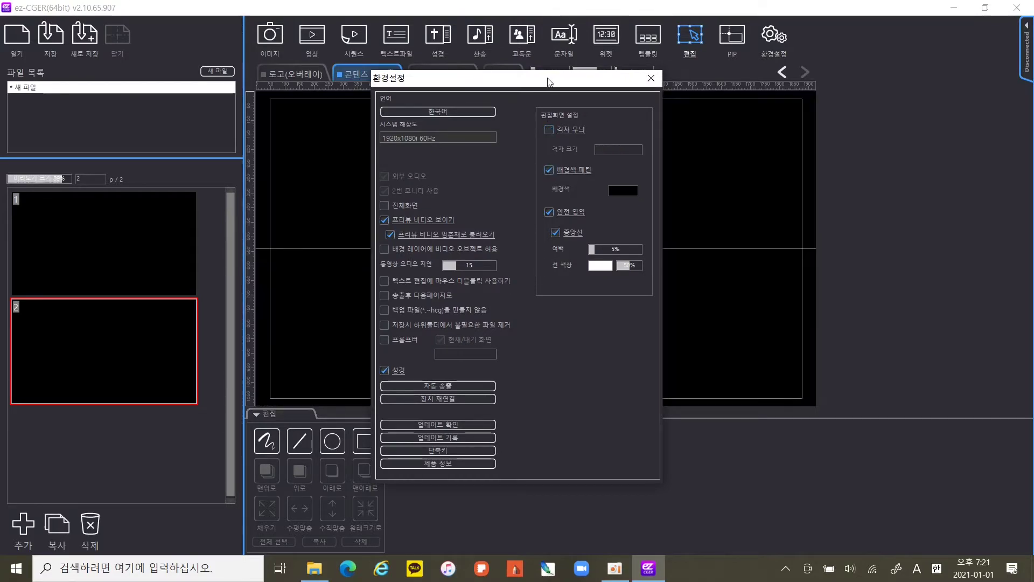
click(653, 80)
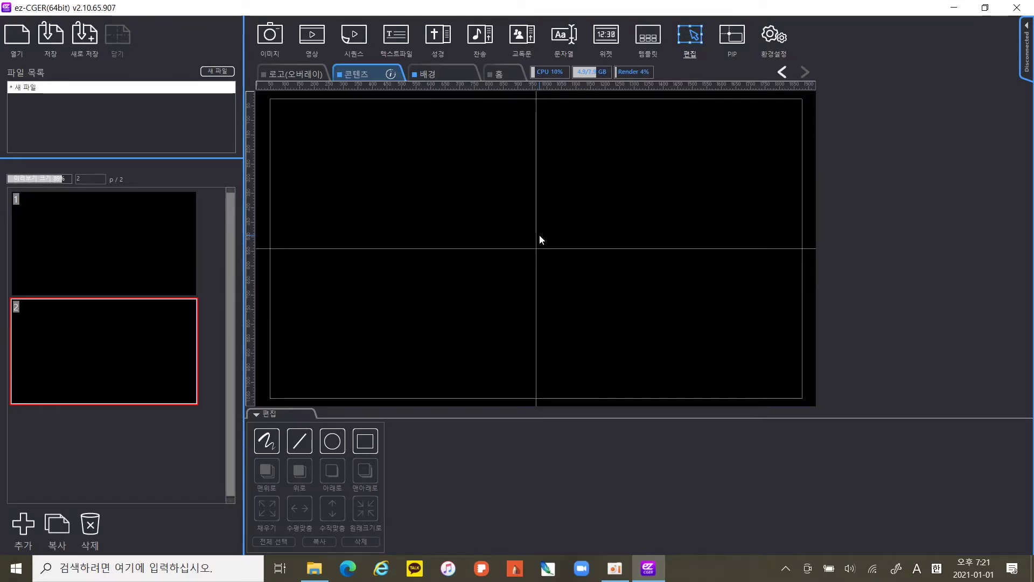
Step: Insert the image 슬라이드1.JPG from the desktop's ICON > 2021 02 folder on page 1
click(104, 238)
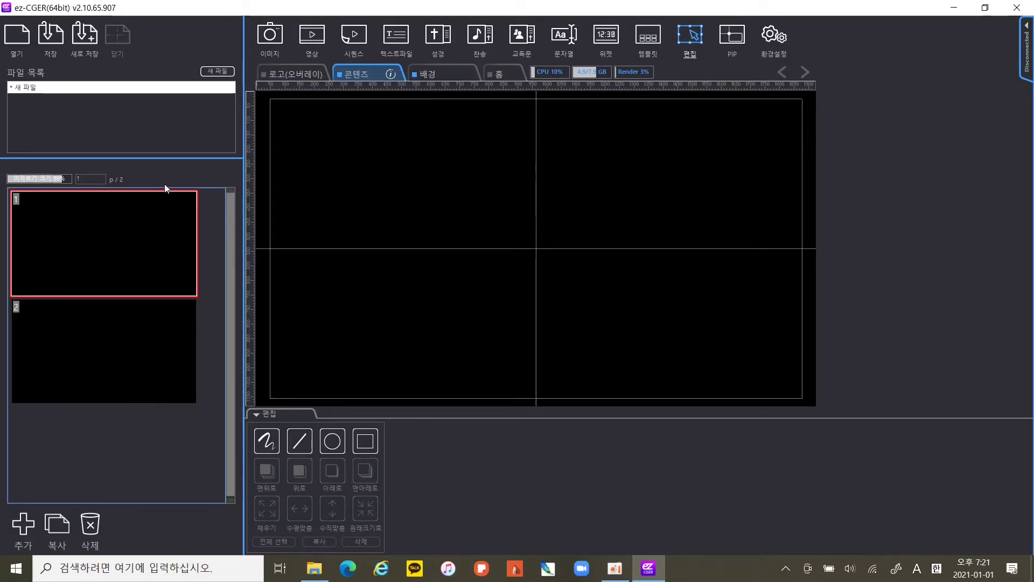
click(270, 42)
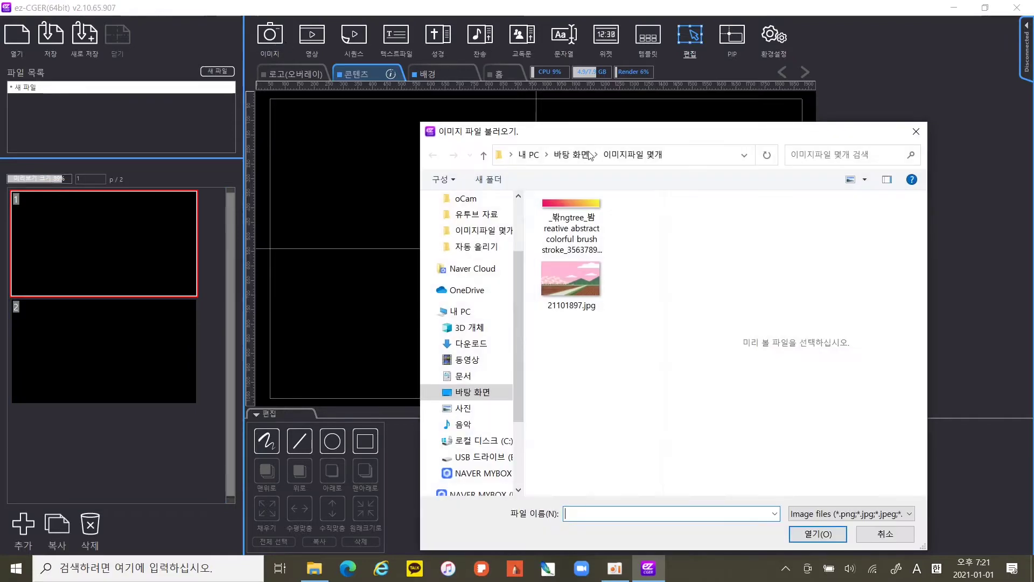
click(472, 377)
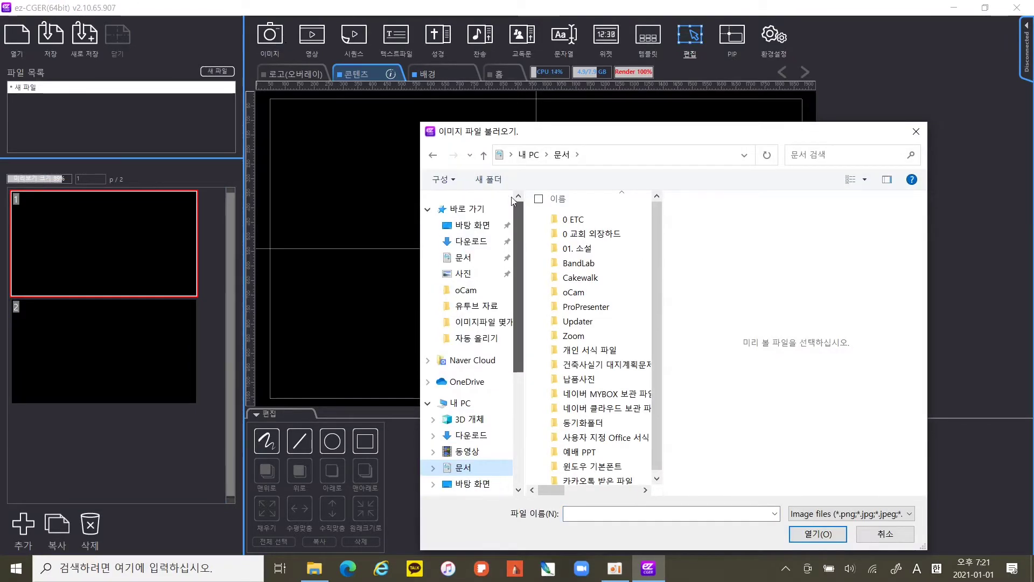
scroll(516, 254, up, 2)
click(473, 225)
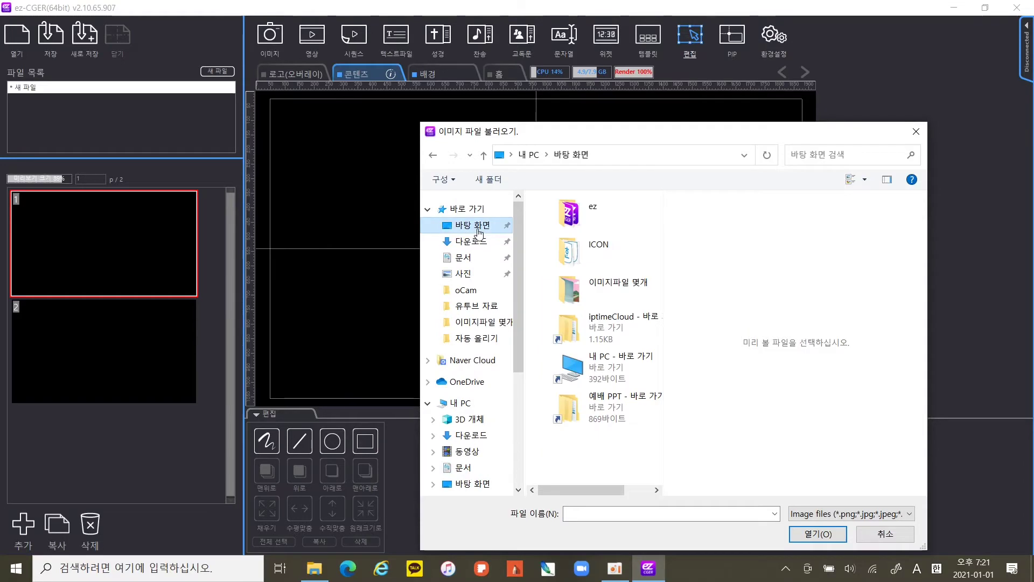
double_click(613, 253)
double_click(573, 219)
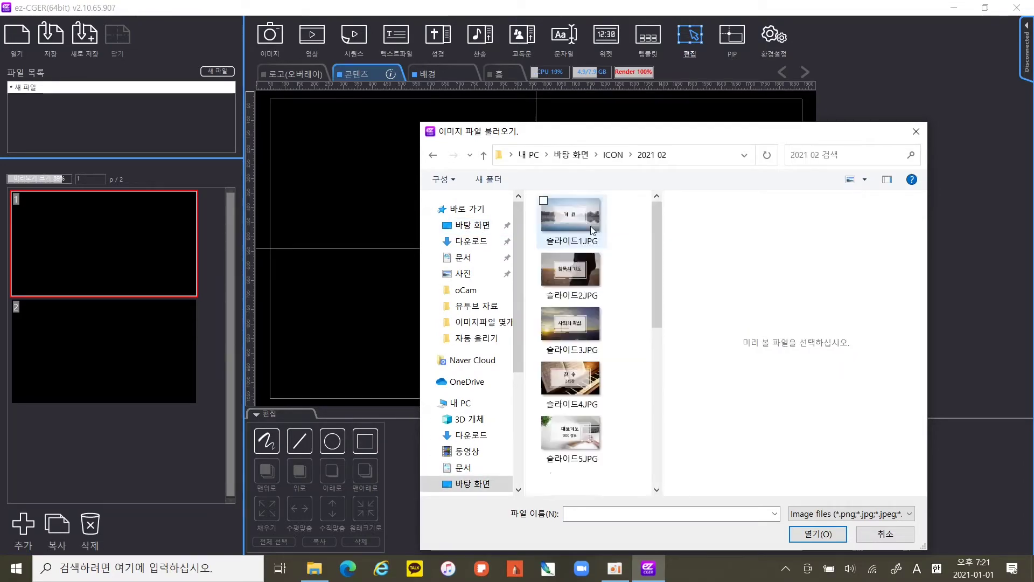
click(563, 211)
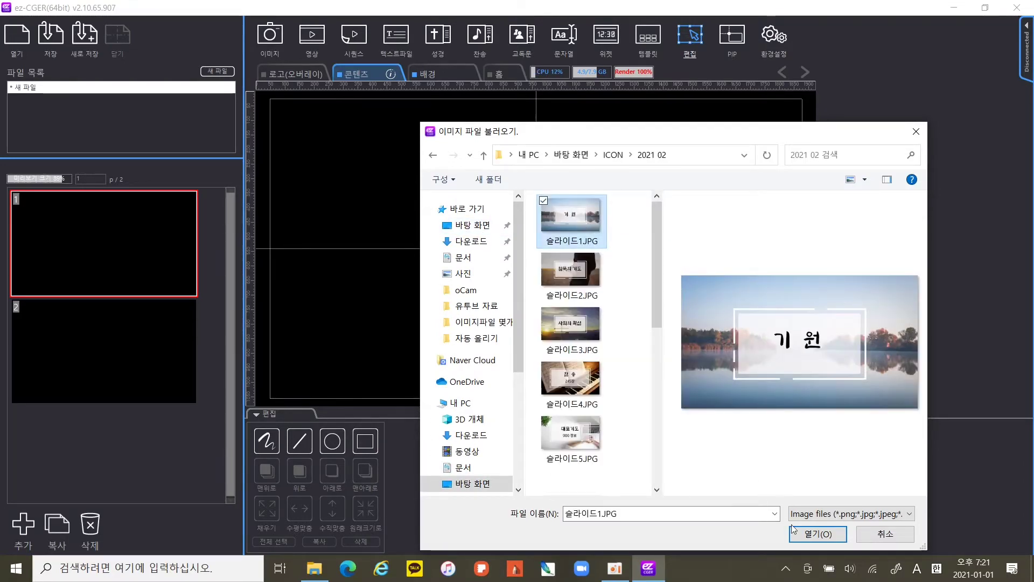
click(811, 533)
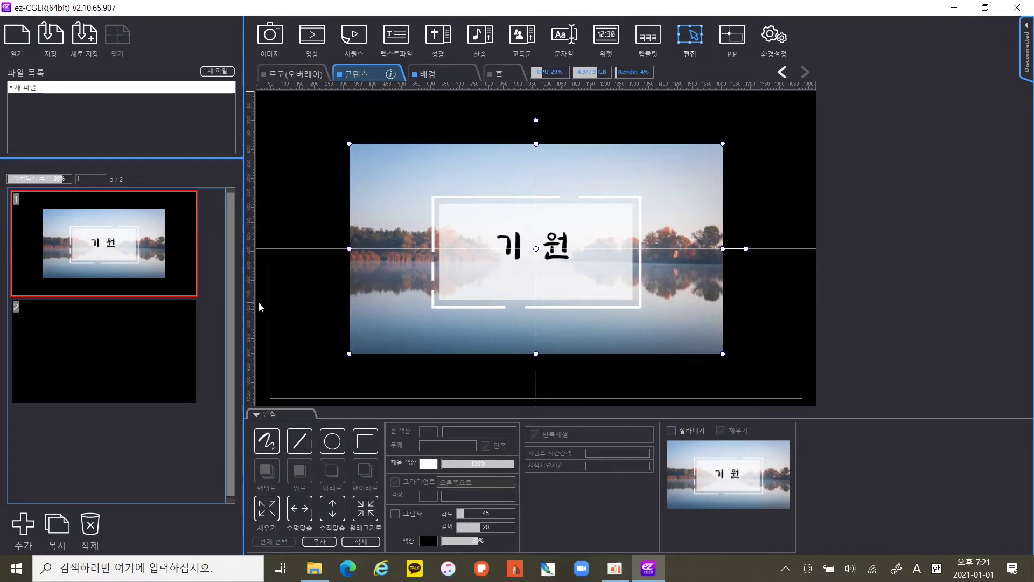
Step: Select page 2 and open the desktop's ICON > 2021 02 folder in File Explorer
click(190, 335)
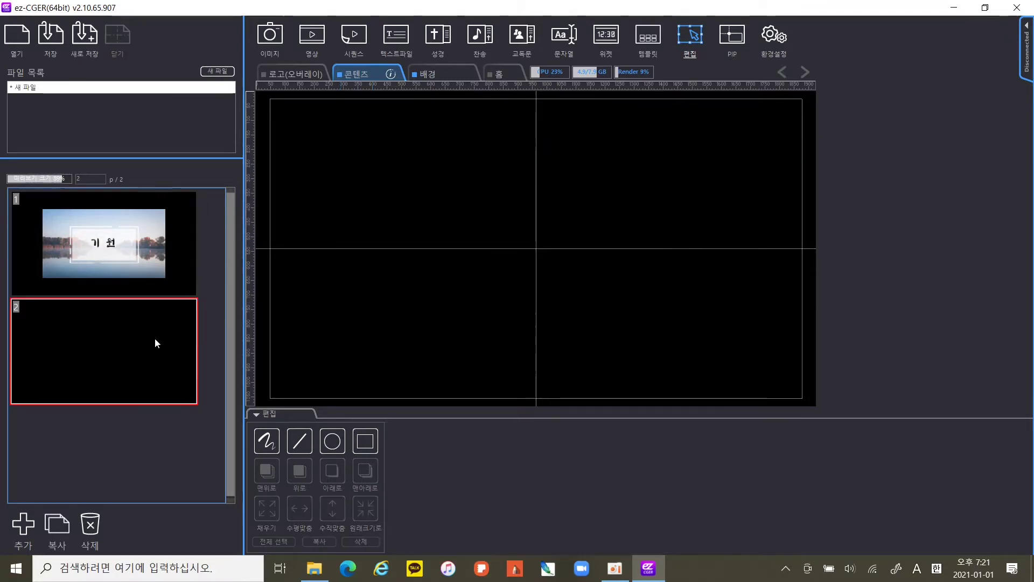
click(313, 570)
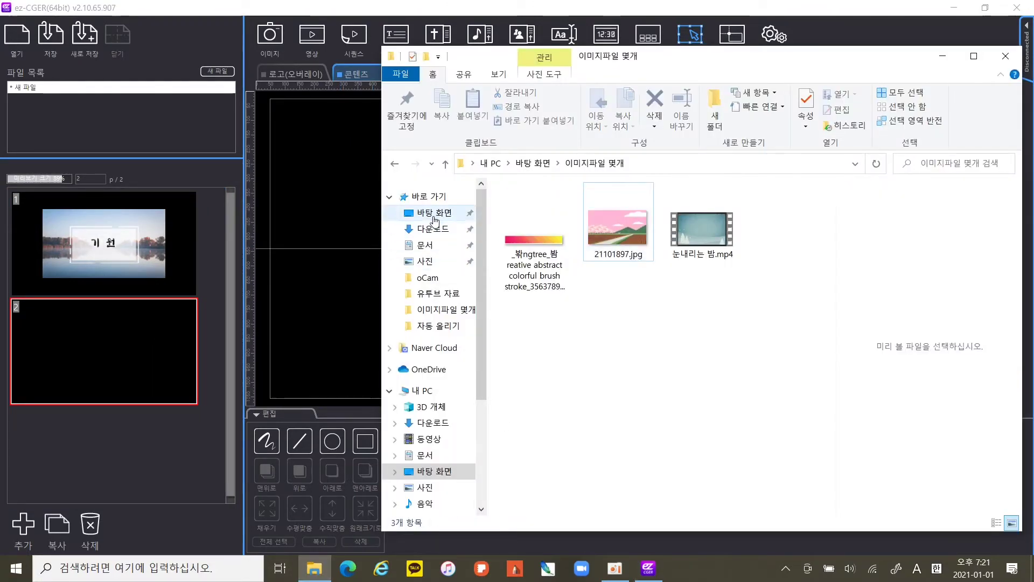
click(431, 212)
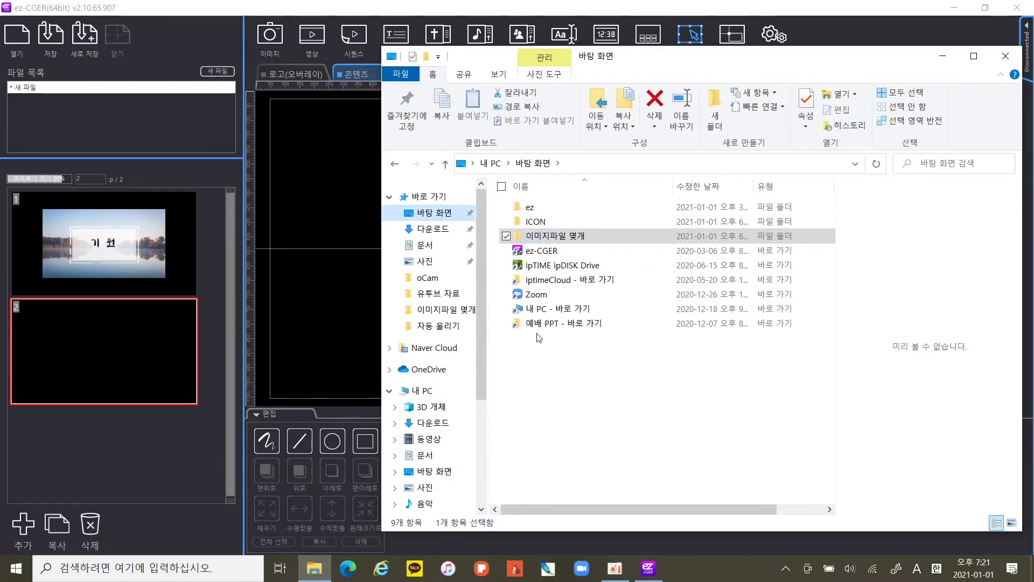
click(572, 237)
double_click(572, 238)
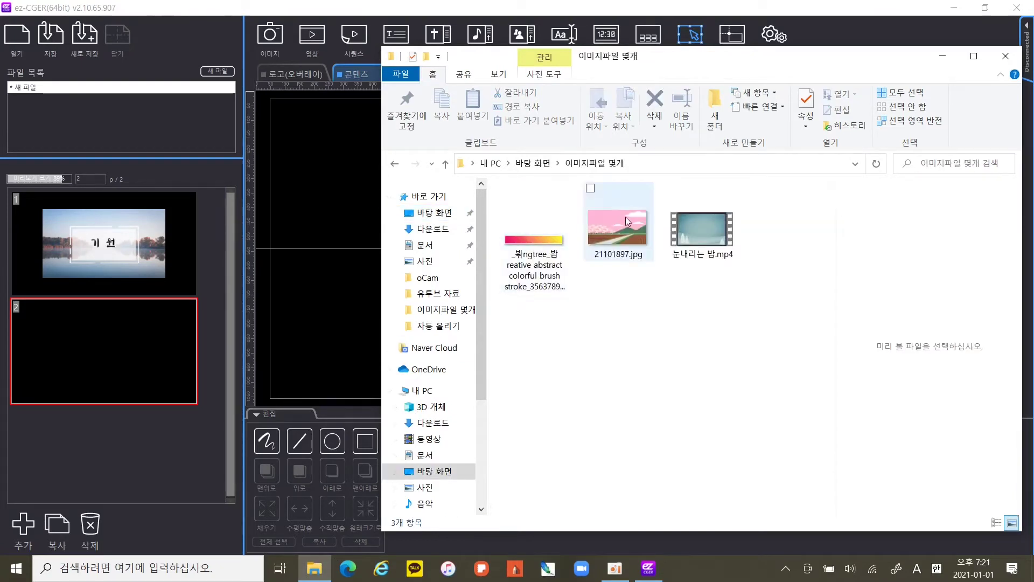
click(532, 163)
double_click(543, 215)
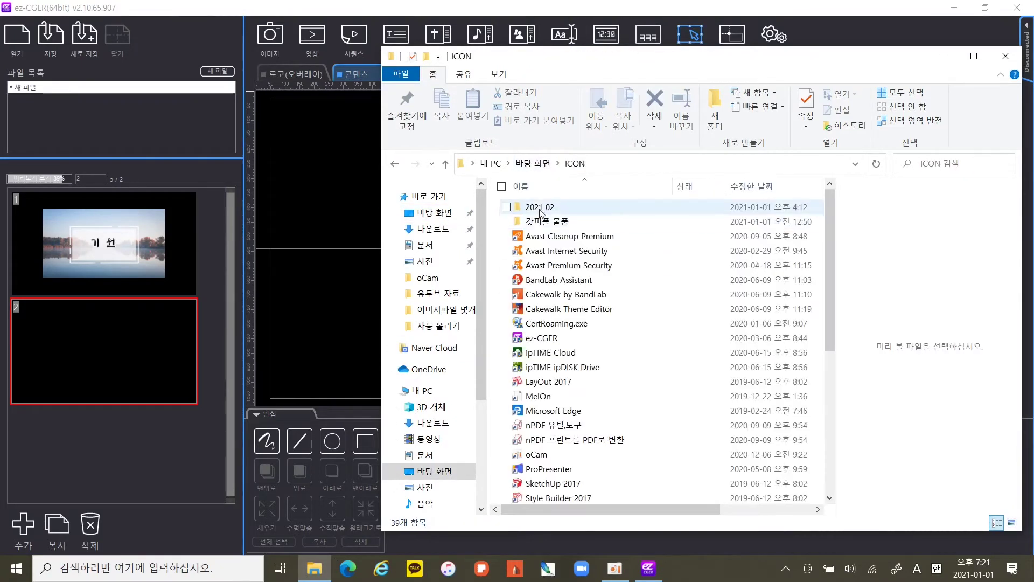
double_click(545, 212)
Step: Bring 슬라이드1.JPG from File Explorer onto page 2 in ez-CGER, resized to fit the screen
click(542, 224)
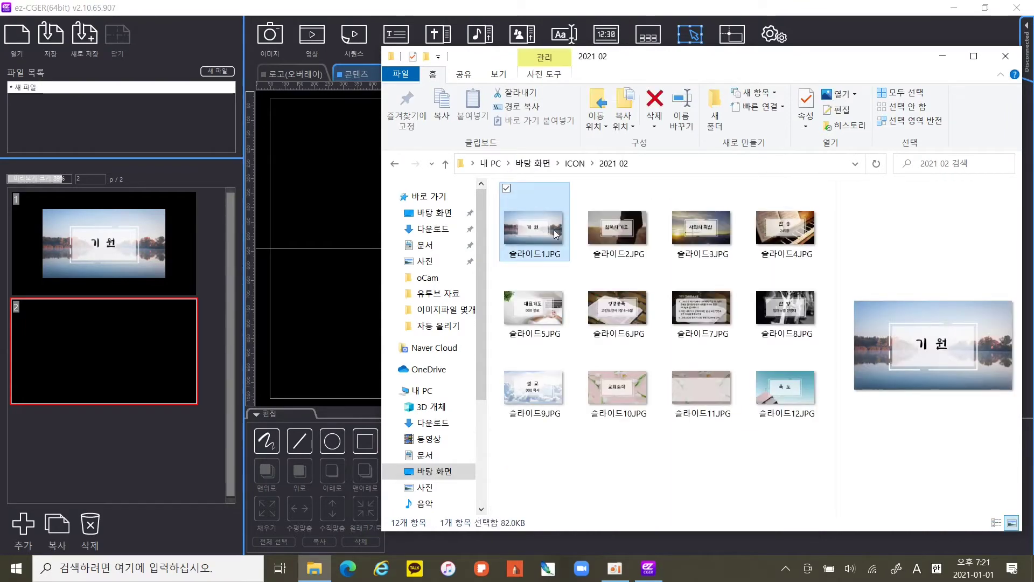
drag(540, 220, 295, 224)
drag(282, 288, 136, 352)
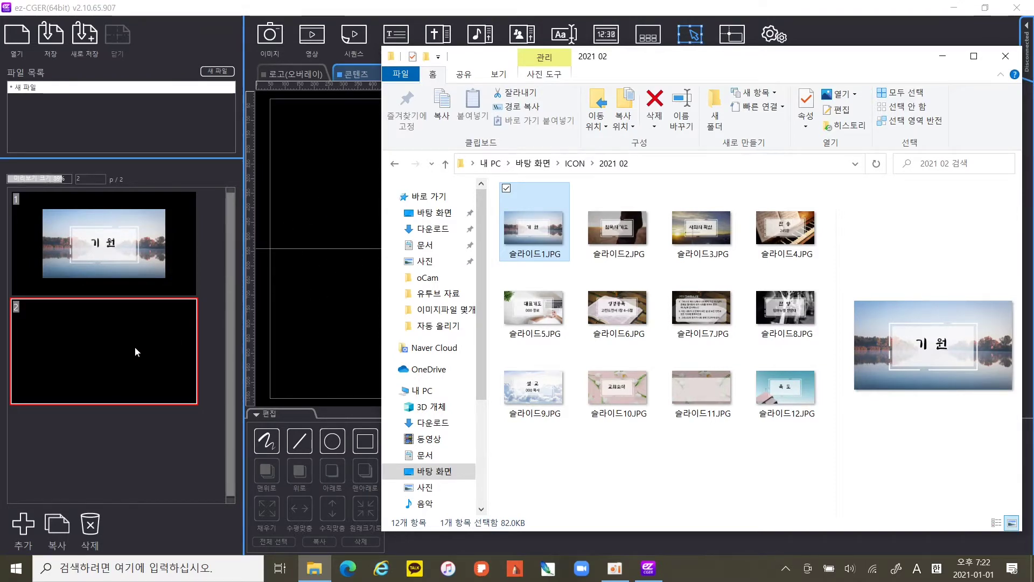
click(706, 10)
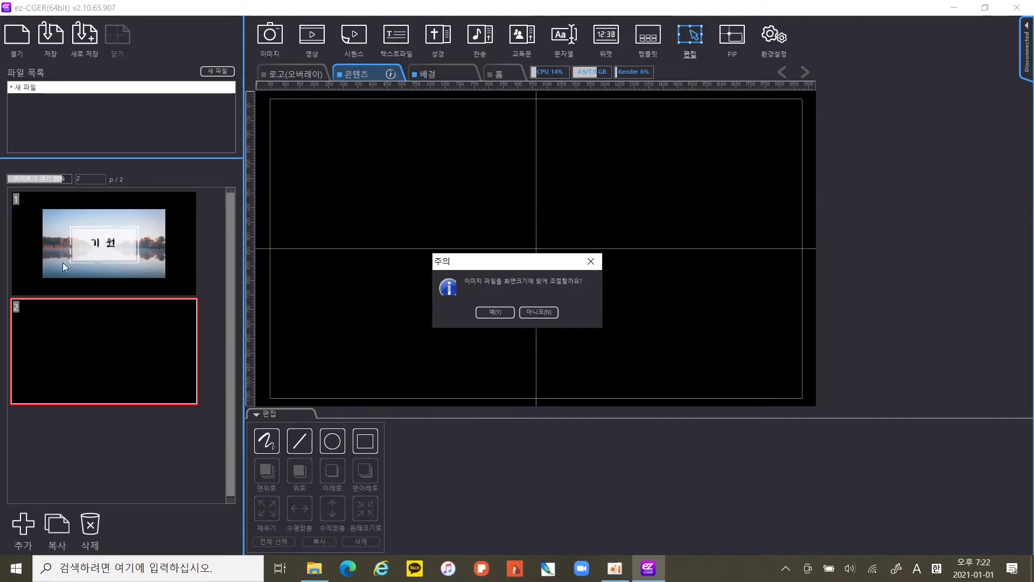
click(501, 312)
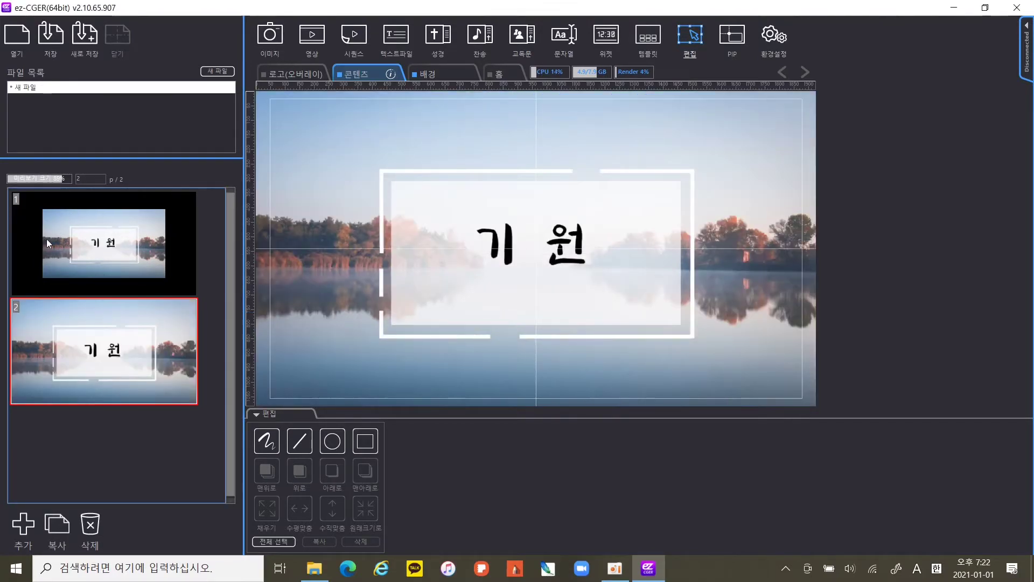
Step: Compare the size of the image on page 1 with the image on page 2
click(164, 263)
click(452, 213)
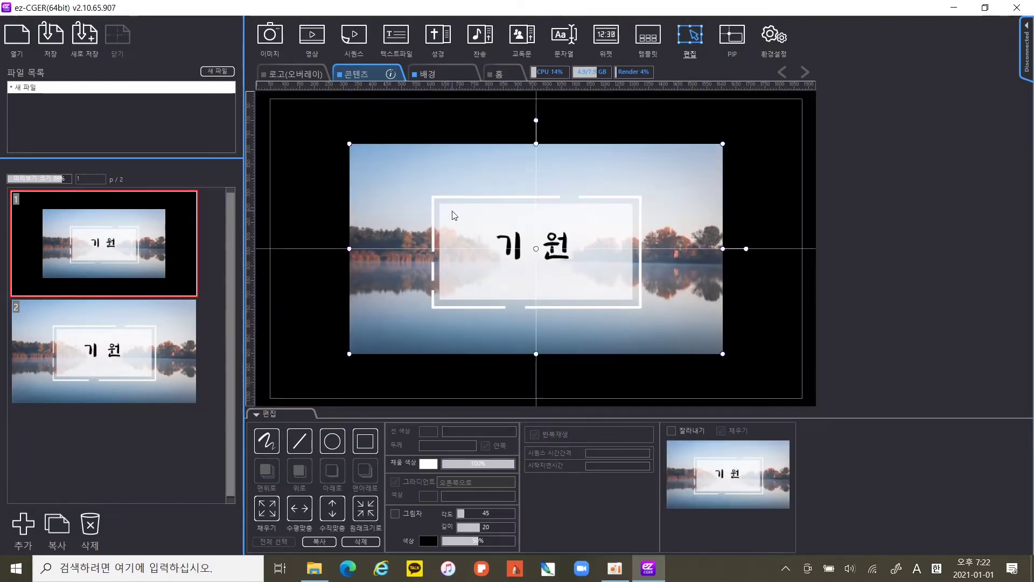
click(69, 347)
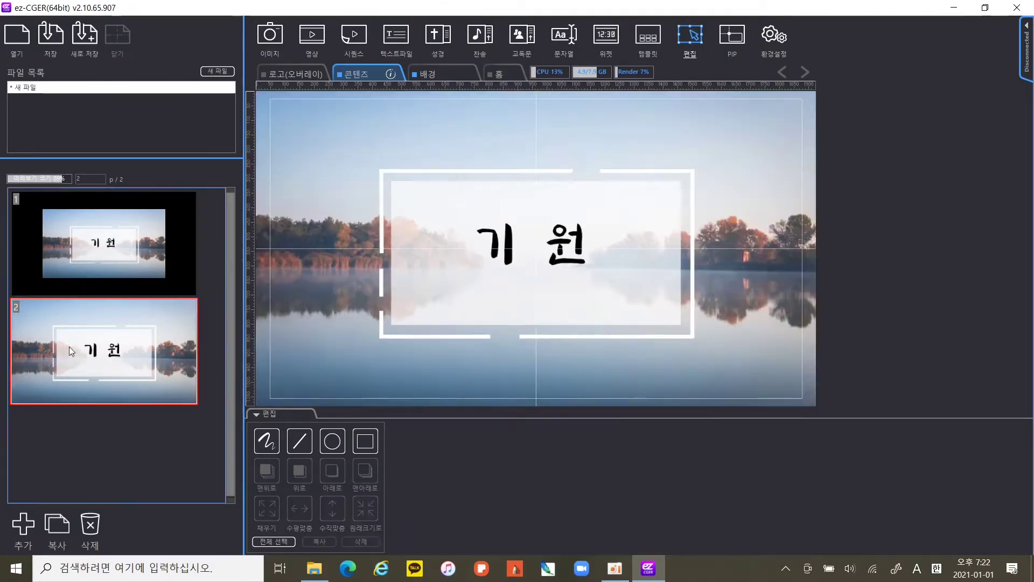
click(434, 224)
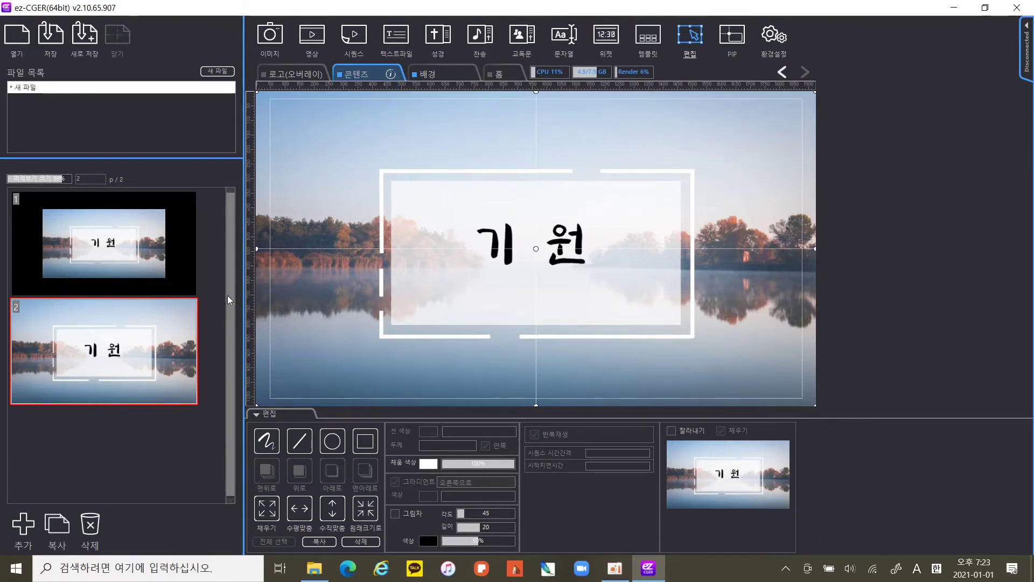
Step: Enlarge page 1's image to fill the whole screen, and undo the change
click(188, 276)
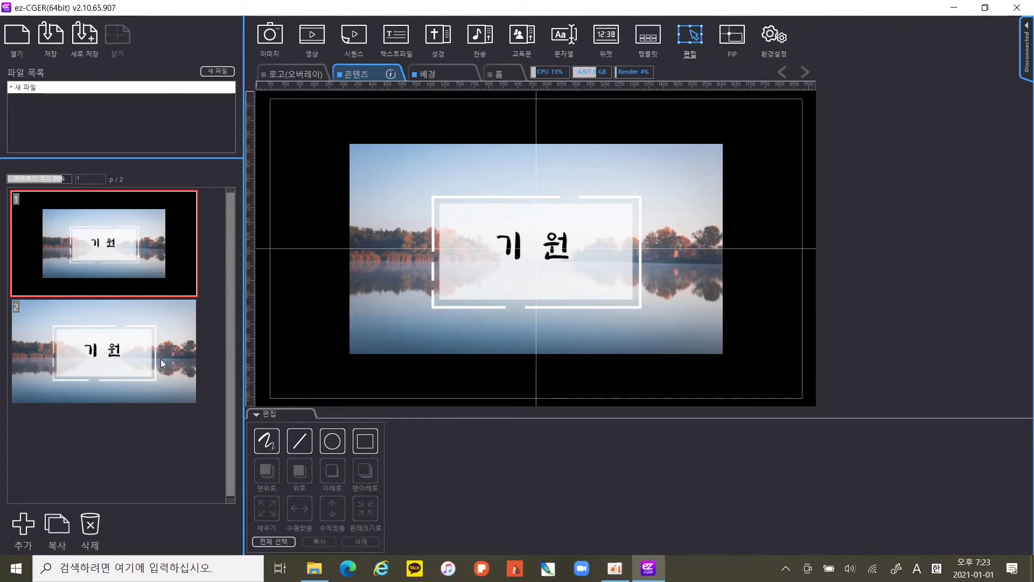
click(442, 322)
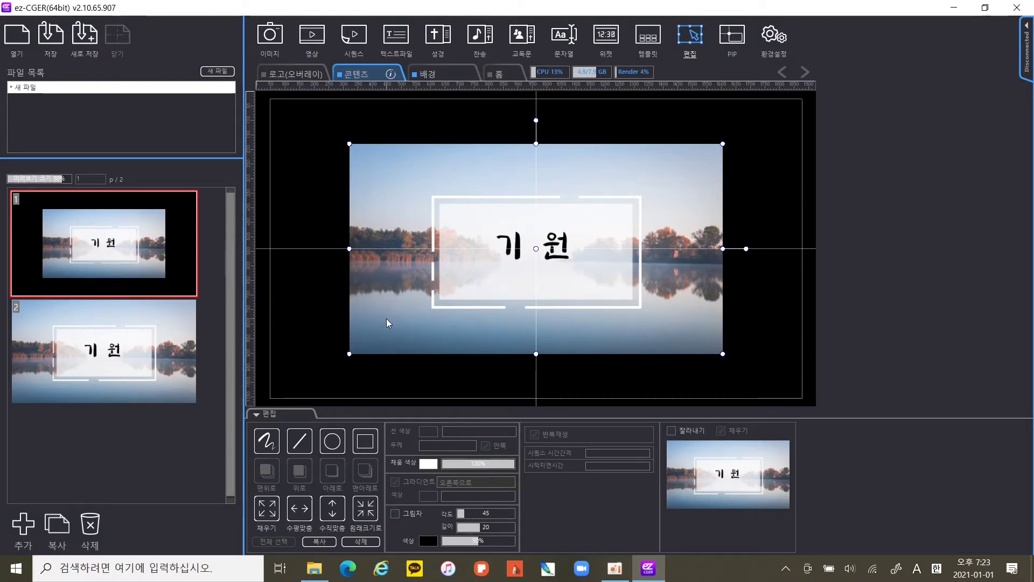
click(273, 512)
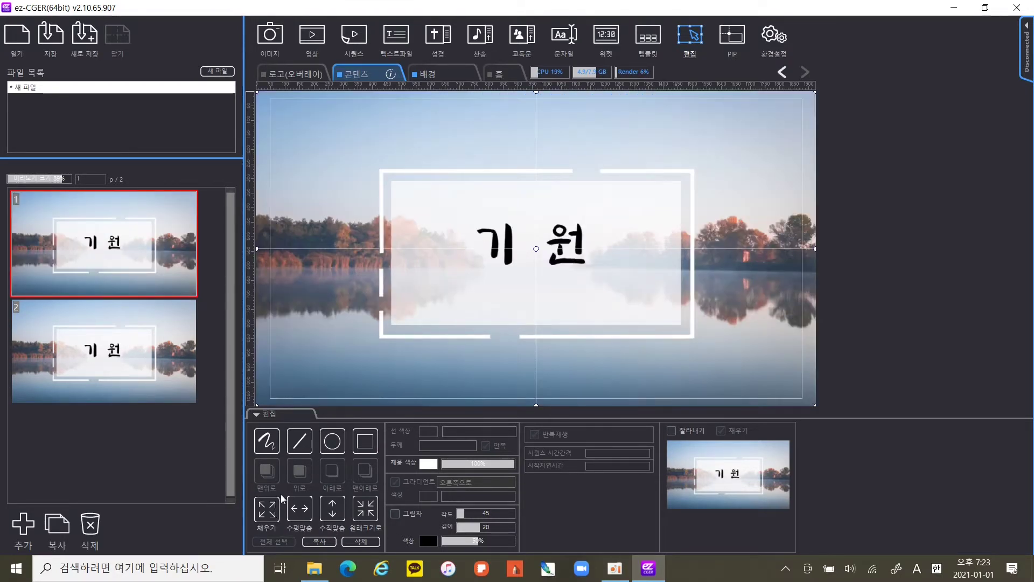
key(ctrl+z)
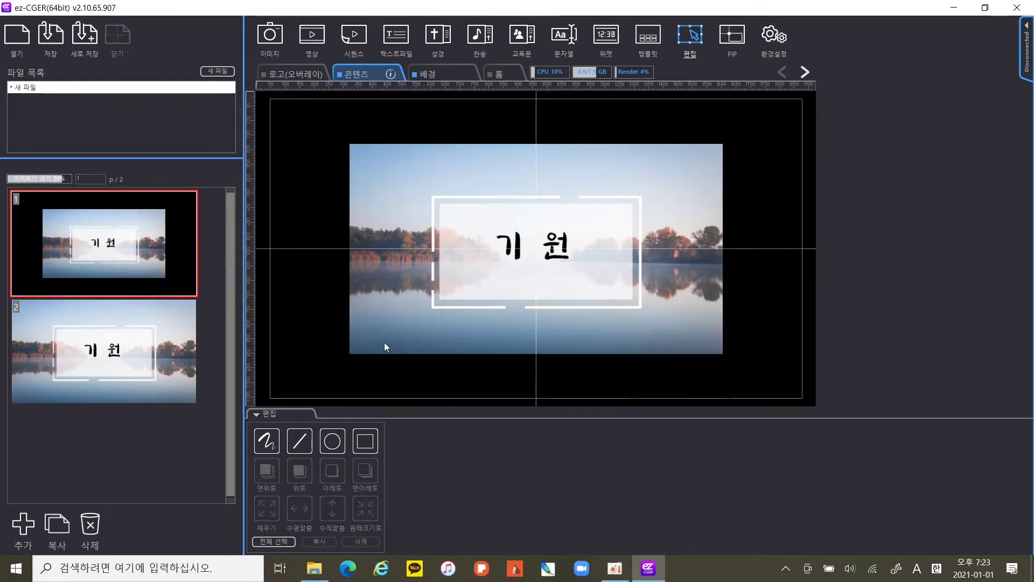
Step: Stretch page 1's image horizontally to the full screen width, and undo the change
click(384, 342)
click(300, 508)
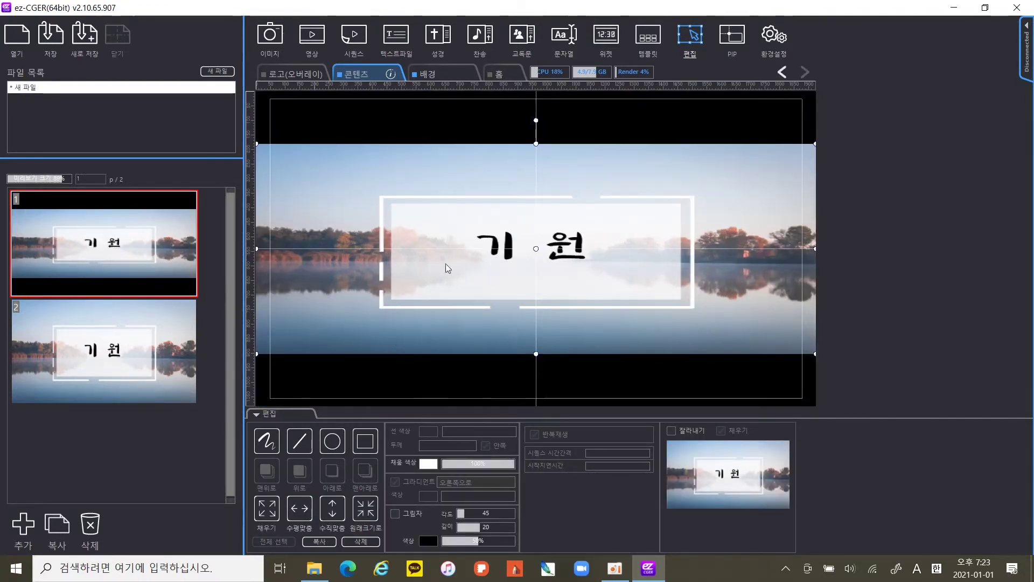
key(ctrl+z)
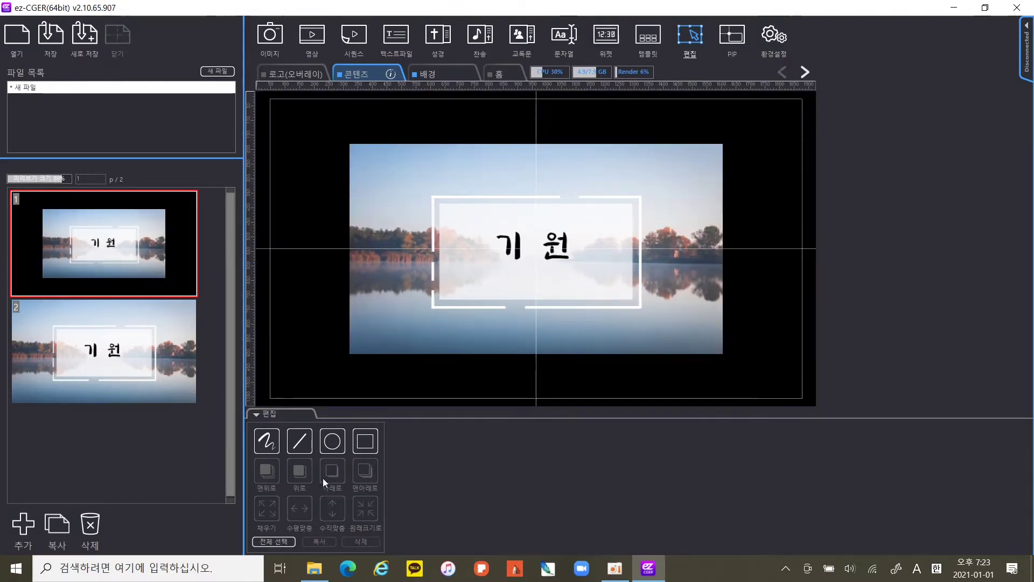
Step: Stretch page 1's image vertically to the full screen height, and restore its original size
click(397, 309)
click(332, 508)
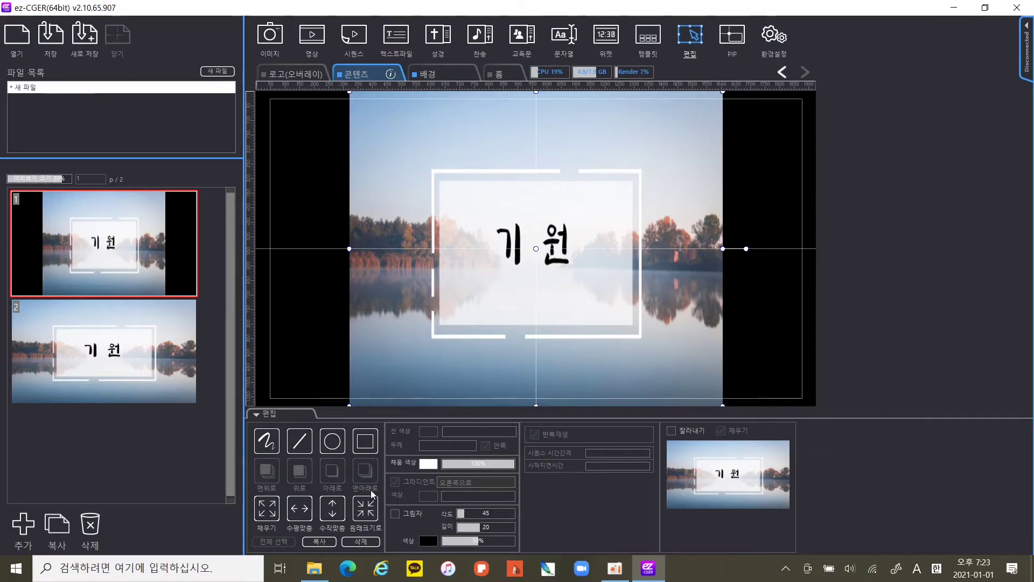
click(365, 509)
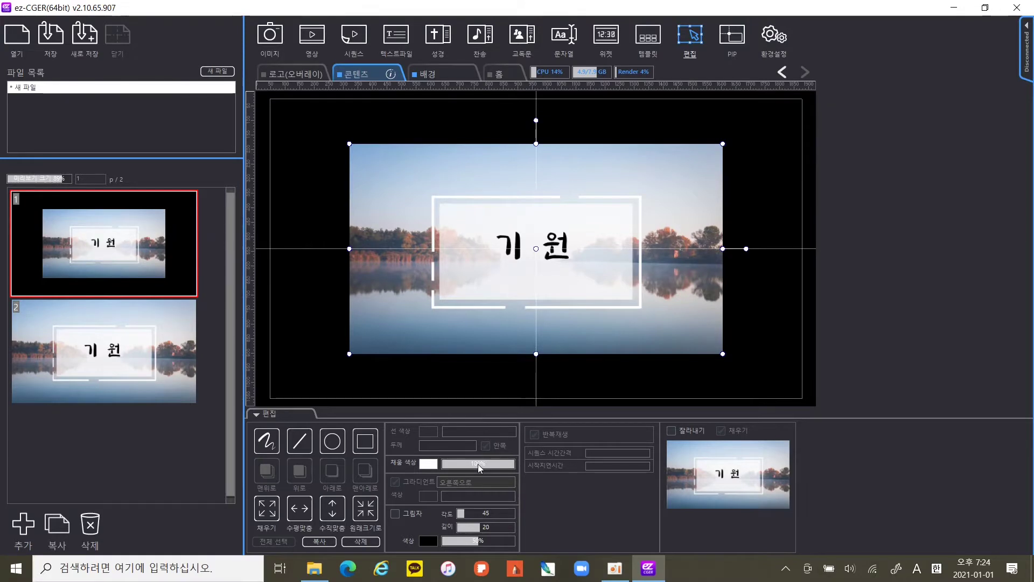
Step: Reduce the fill colour opacity of page 1's image to about 75%
scroll(479, 468, down, 5)
scroll(479, 468, down, 4)
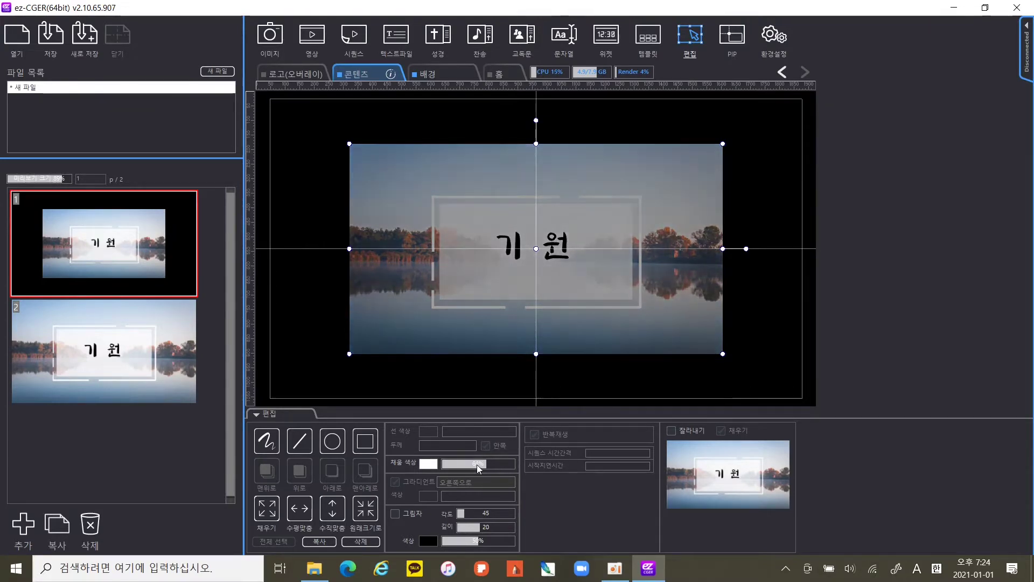
scroll(477, 468, down, 9)
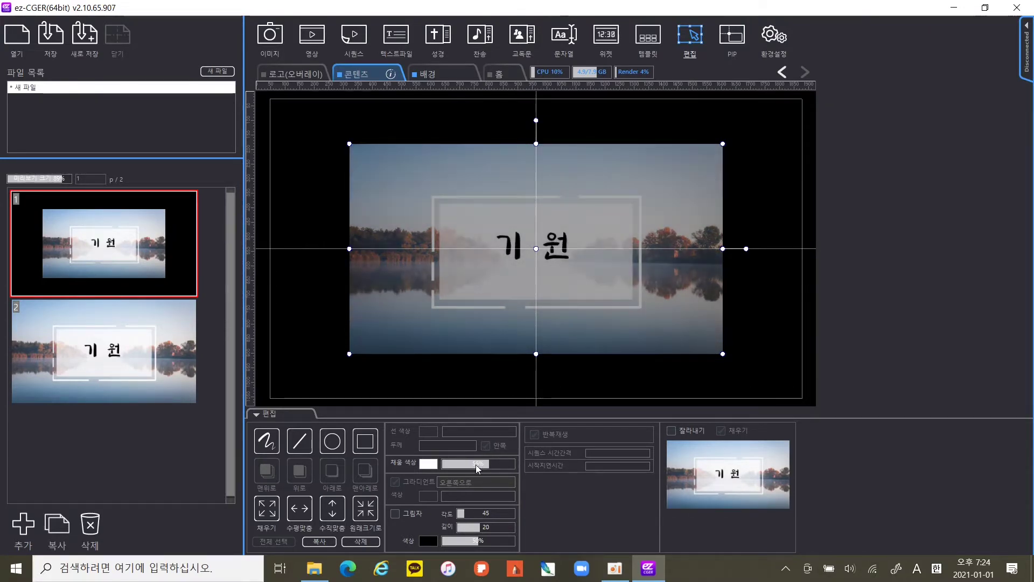
scroll(461, 467, up, 9)
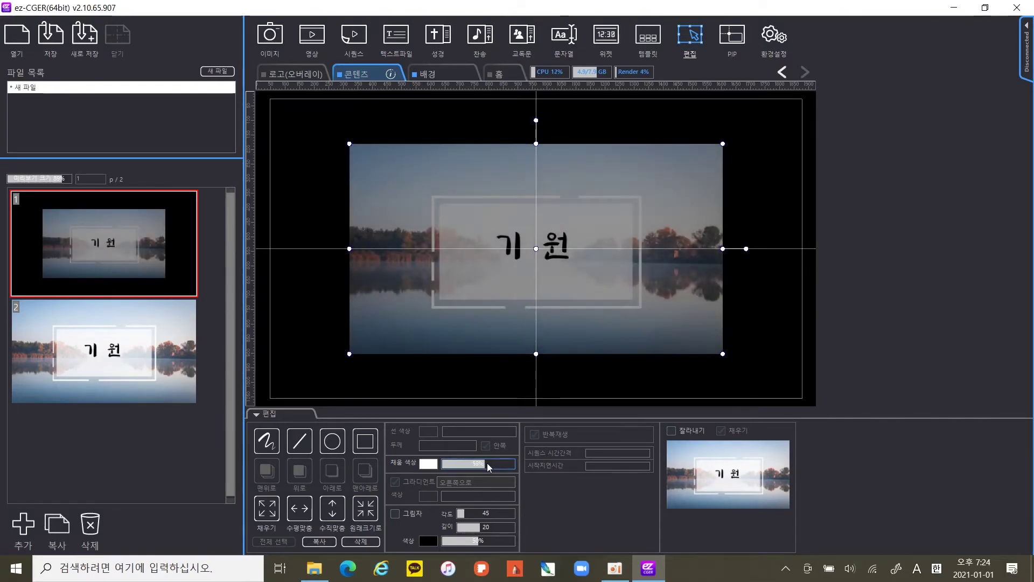
drag(487, 467, 496, 464)
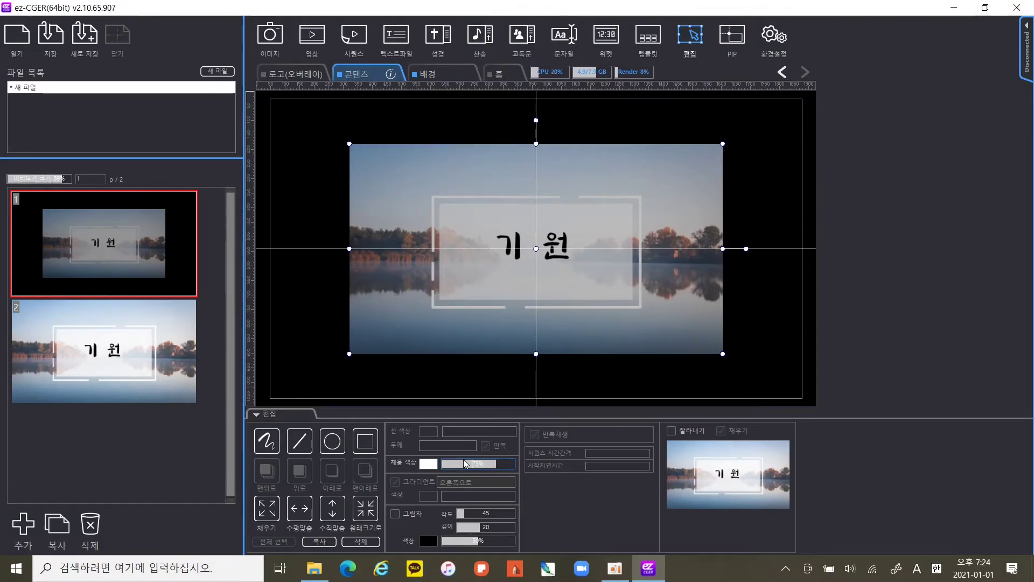
Step: Restore the fill colour opacity of page 1's image to 100% and set its shadow colour to white (FFFFFF)
drag(464, 464, 607, 468)
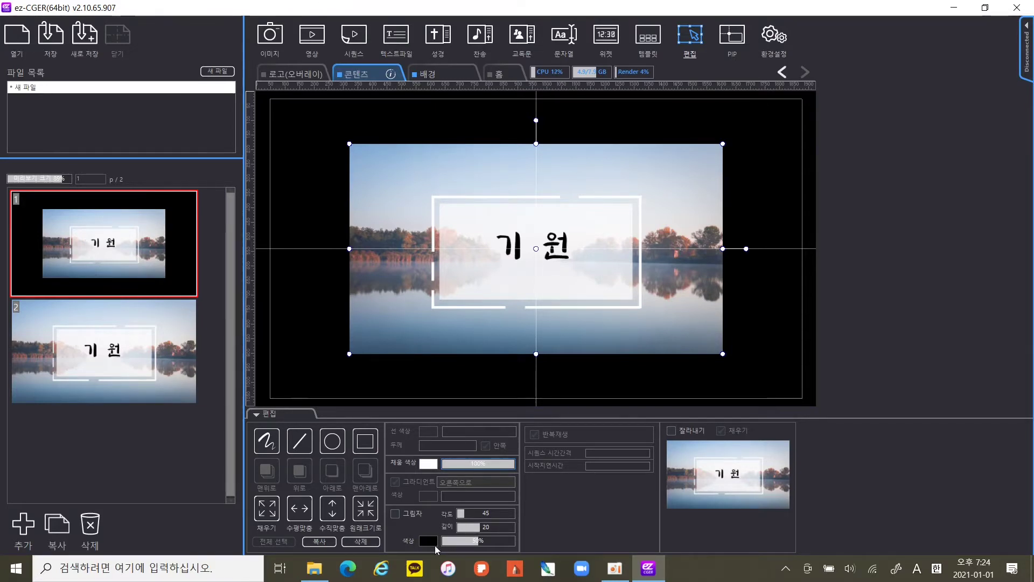
click(429, 540)
drag(467, 455, 395, 383)
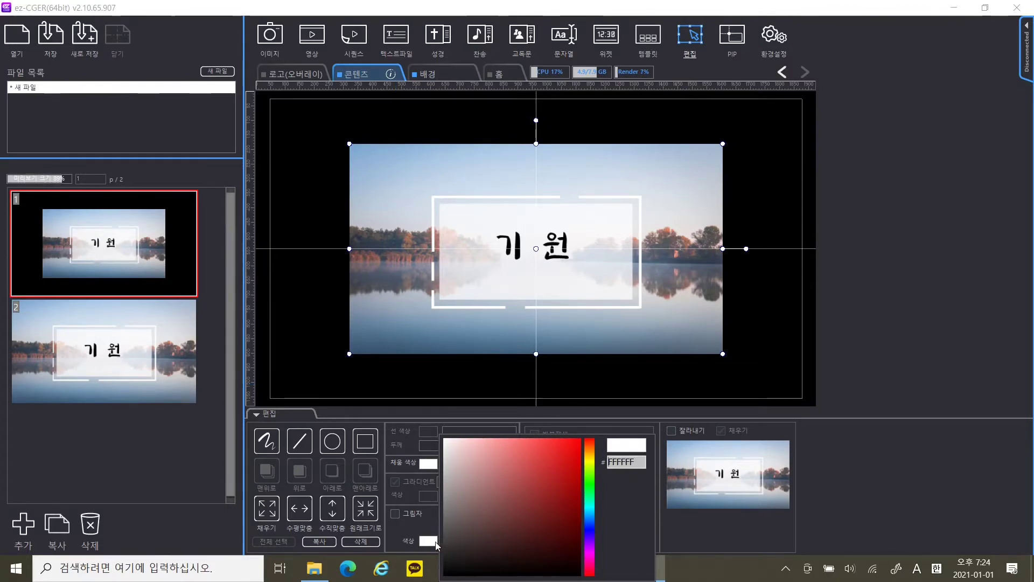
click(431, 483)
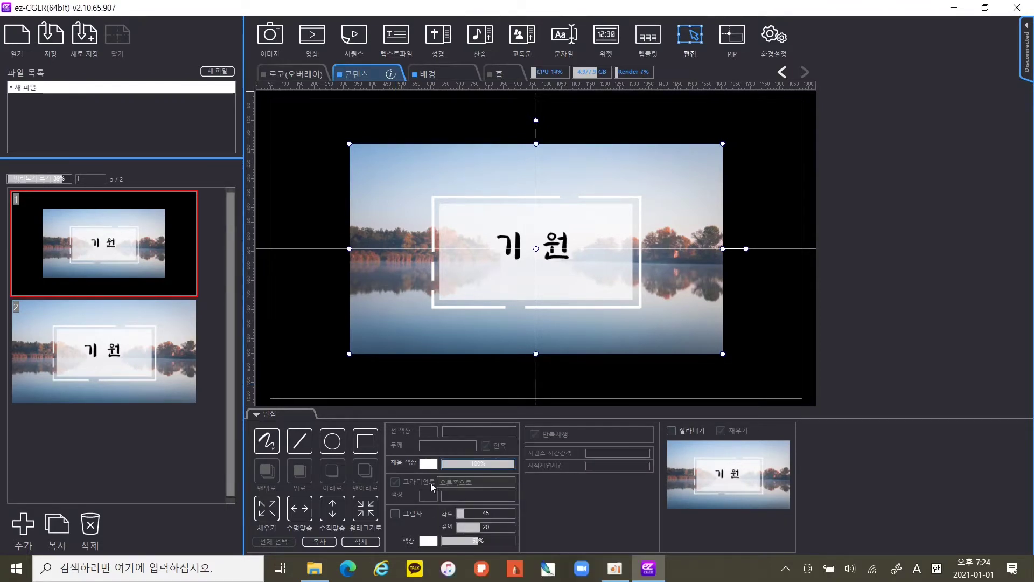
click(438, 539)
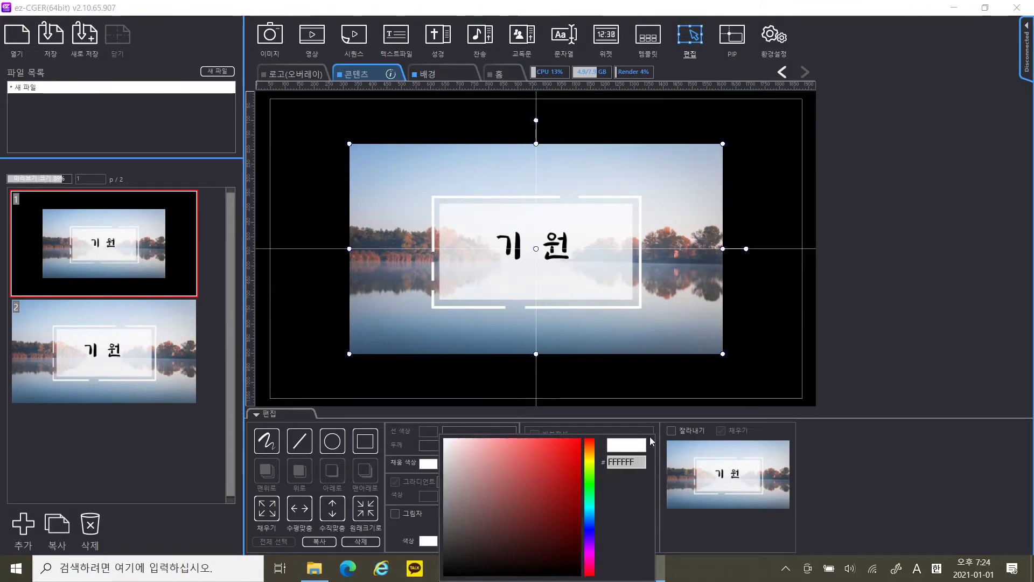
click(506, 471)
drag(506, 471, 441, 422)
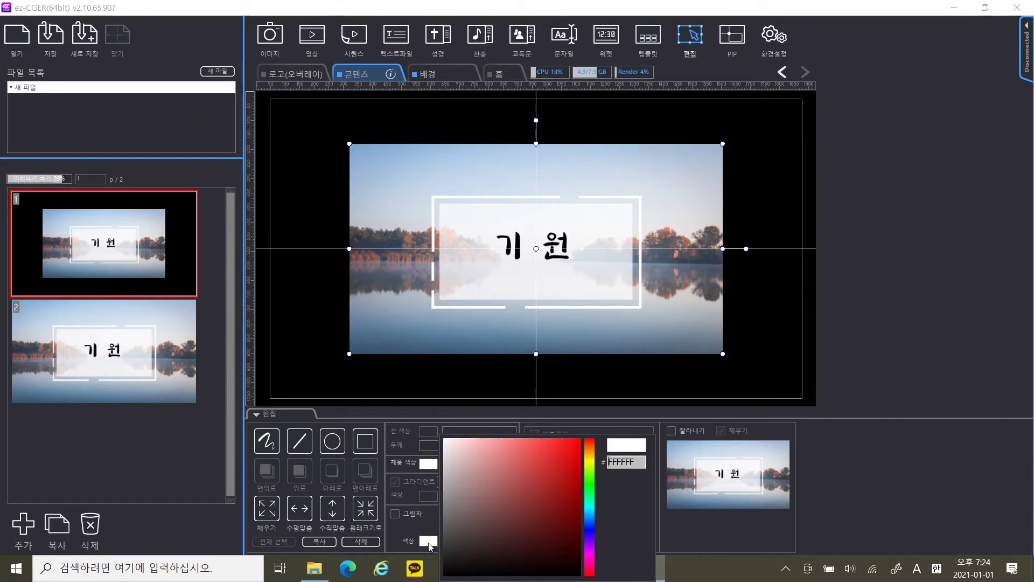
click(397, 529)
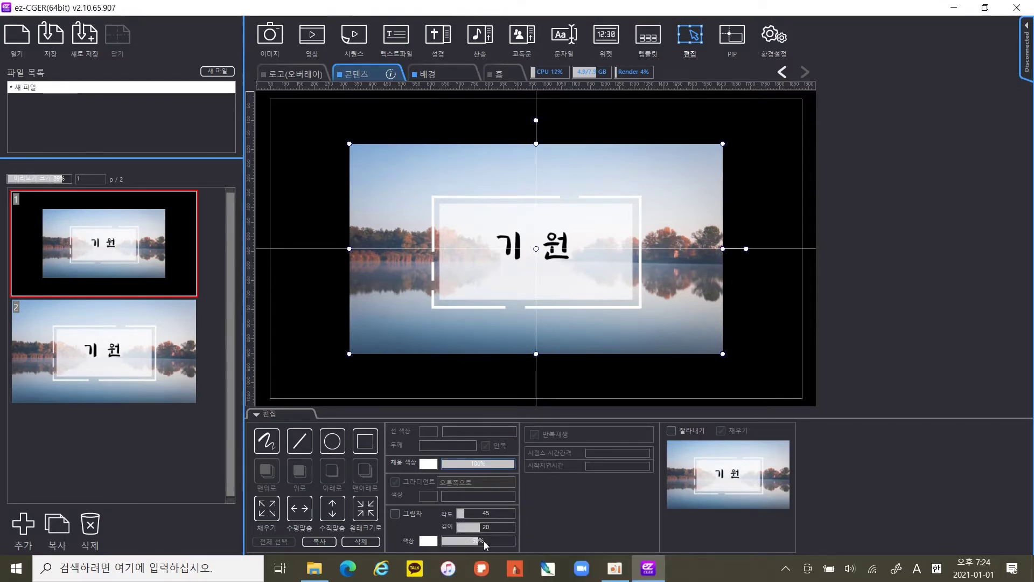
Step: Enable the shadow on page 1's image and set its angle to 58, length to about 31 and opacity to about 67%
click(396, 515)
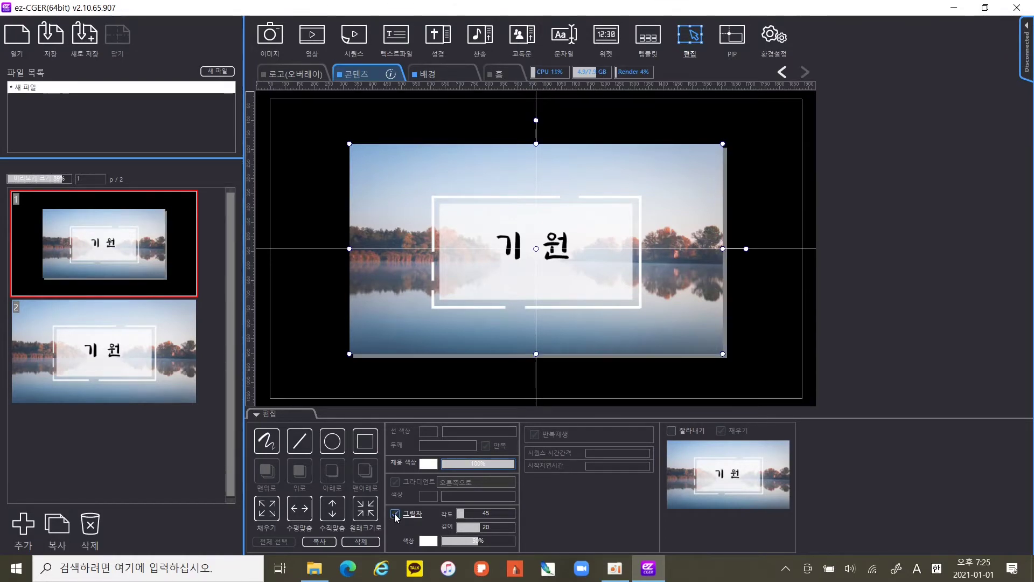
click(473, 514)
drag(475, 514, 490, 544)
click(481, 531)
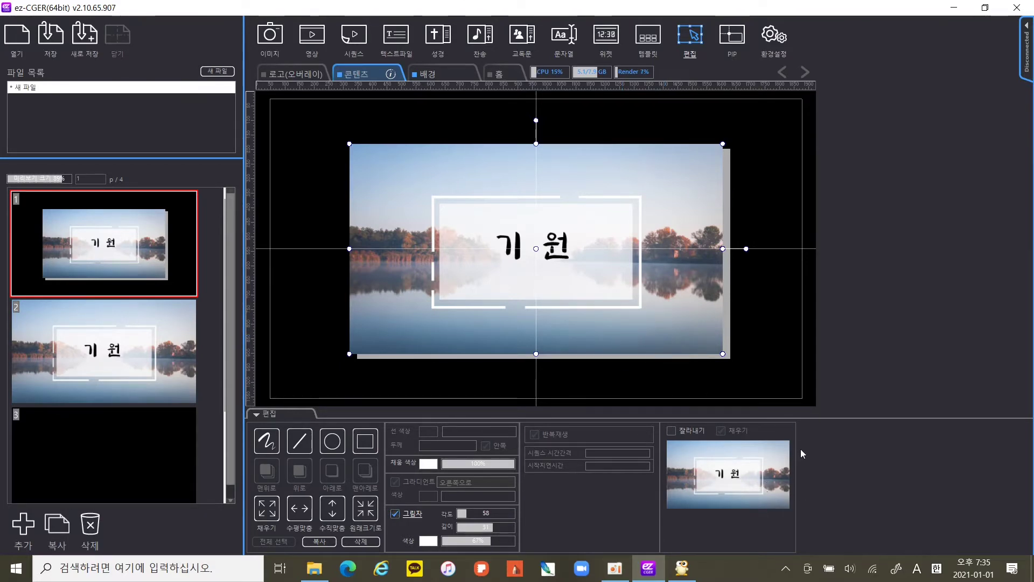
Step: Enable cropping for page 1's image and trim its left and top edges by pulling in the upper-left crop corner
click(671, 431)
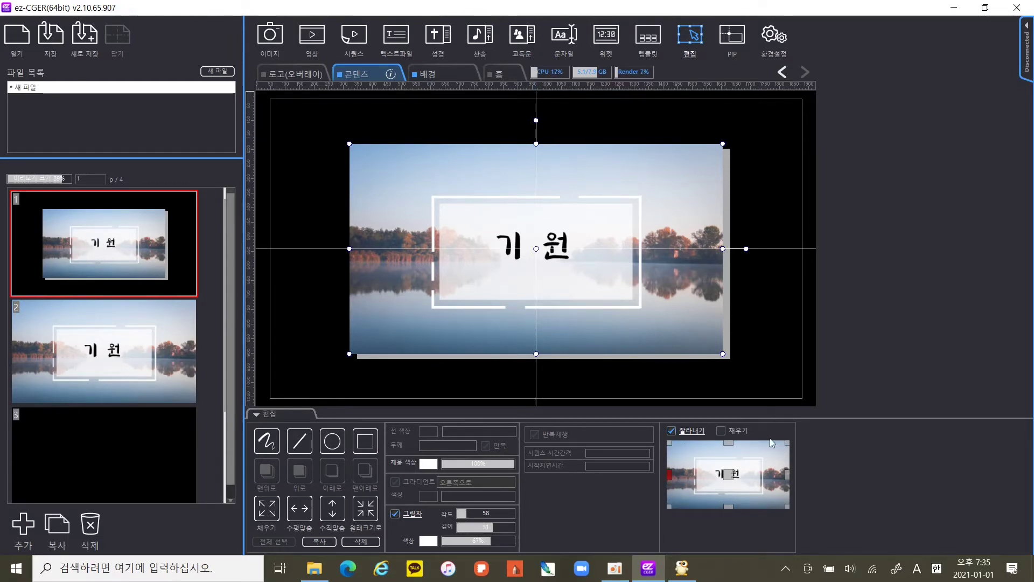
mouse_move(670, 442)
mouse_down()
mouse_move(715, 474)
mouse_move(676, 459)
mouse_move(686, 449)
mouse_move(672, 438)
mouse_move(666, 459)
mouse_move(664, 432)
mouse_up()
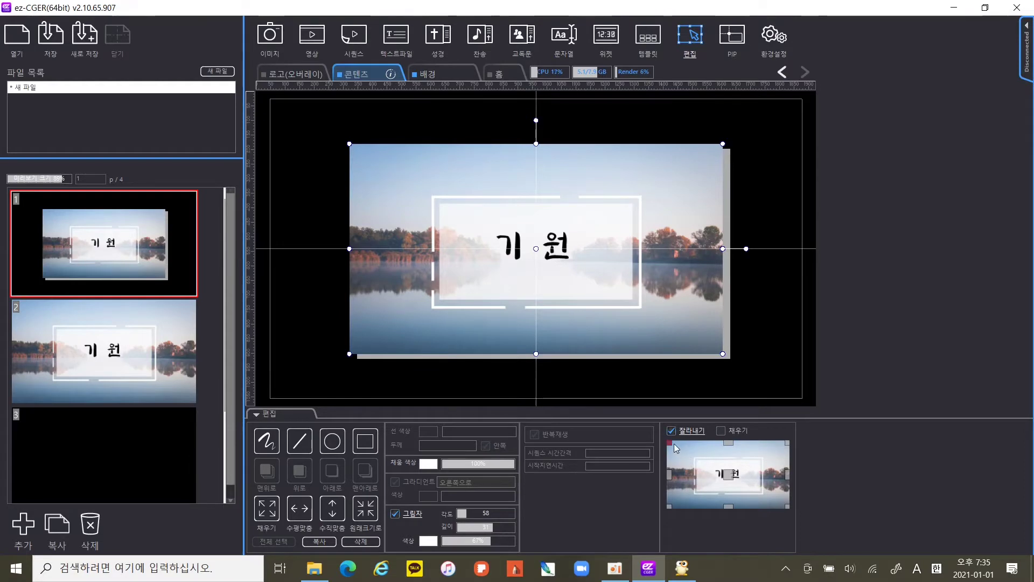
drag(669, 441, 687, 450)
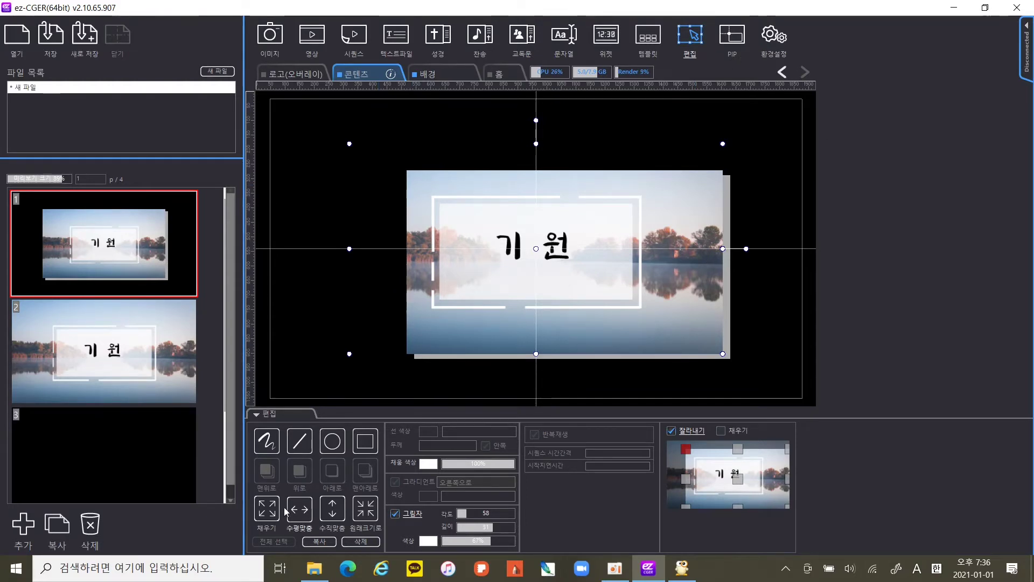
Step: Enlarge the cropped image on page 1 to fill the whole screen, and restore its original size
click(266, 508)
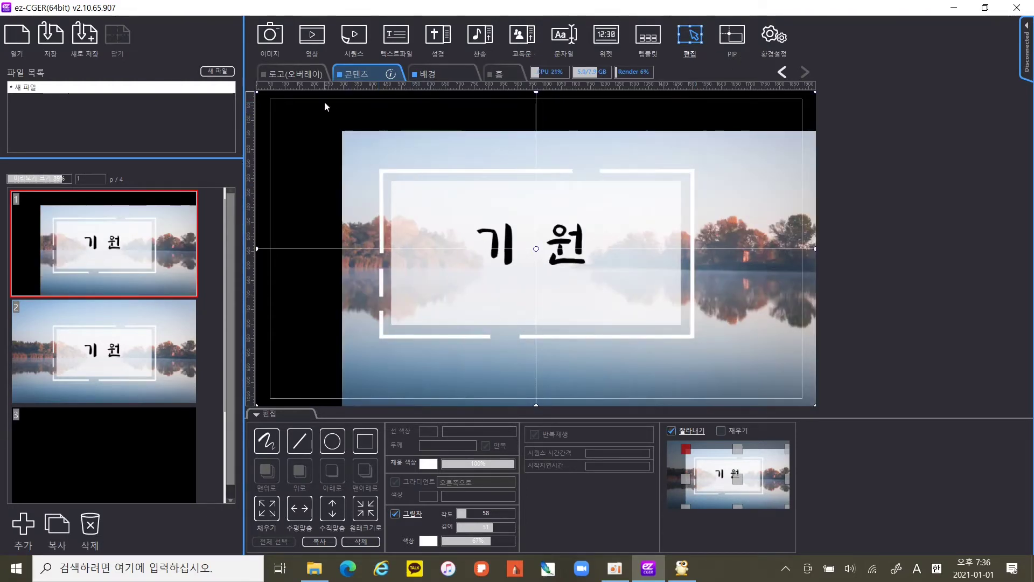
click(365, 508)
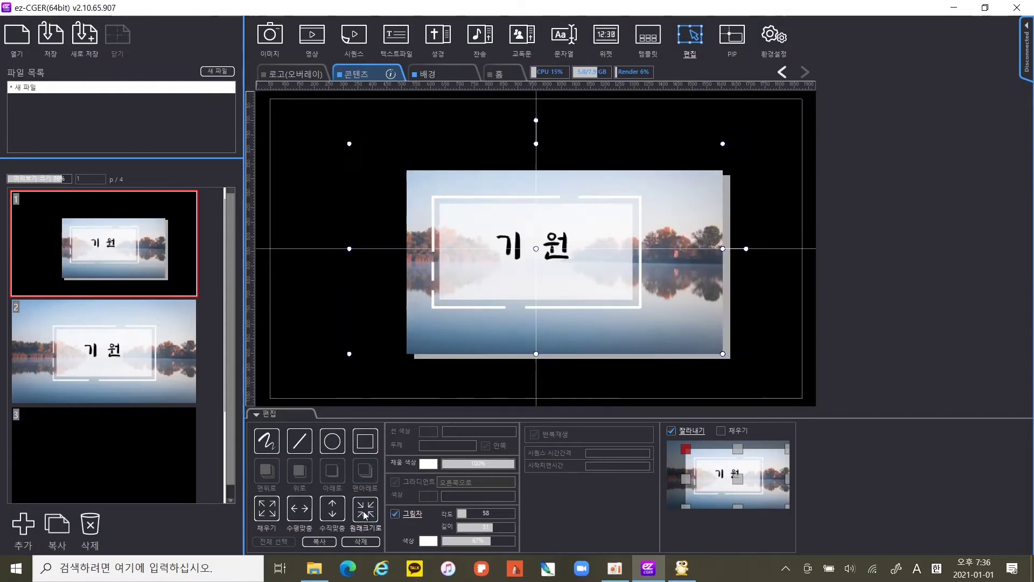
click(766, 284)
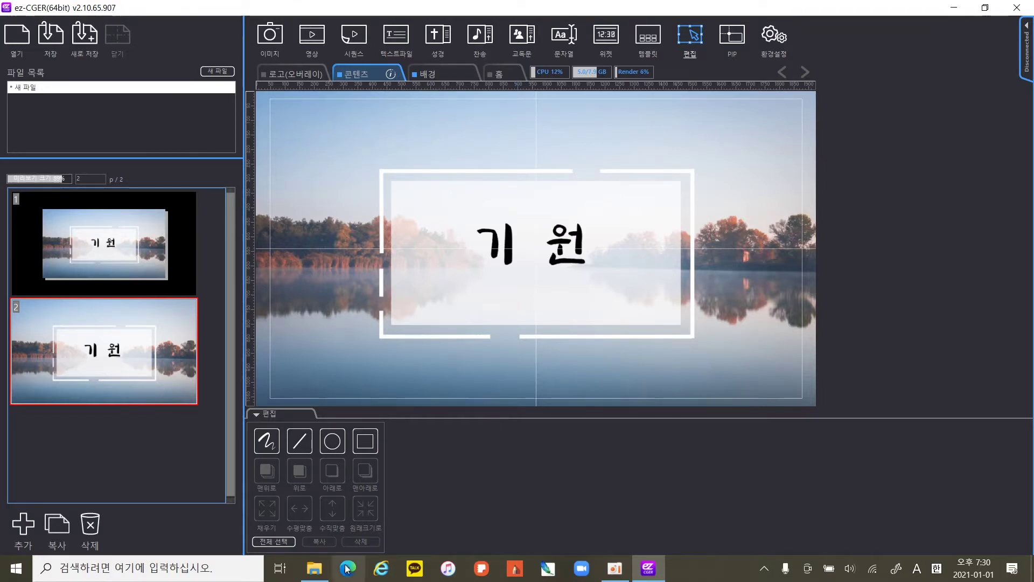
Step: Insert the colorful brush stroke image into page 2 and add a blank page 3
click(273, 39)
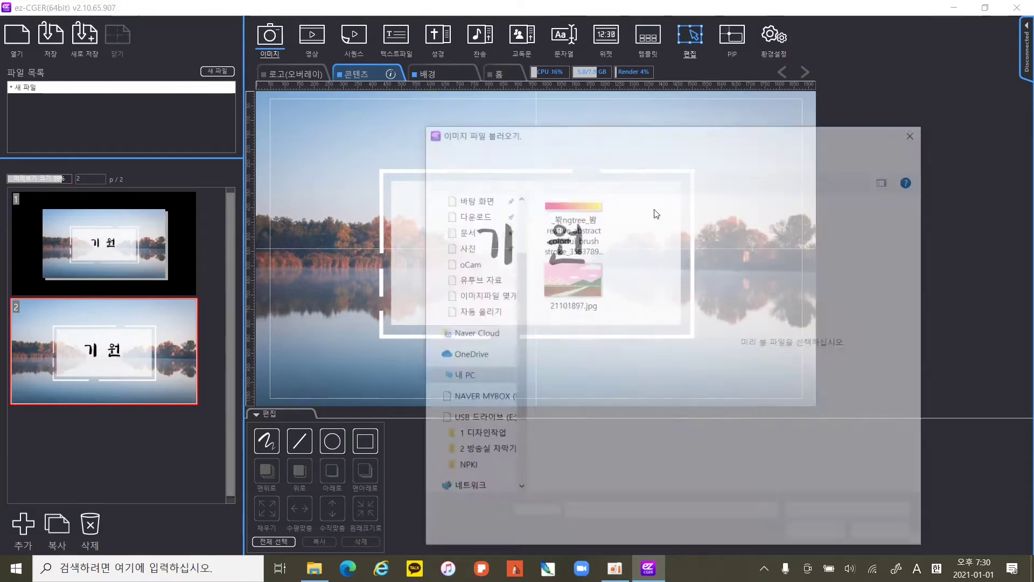
double_click(590, 230)
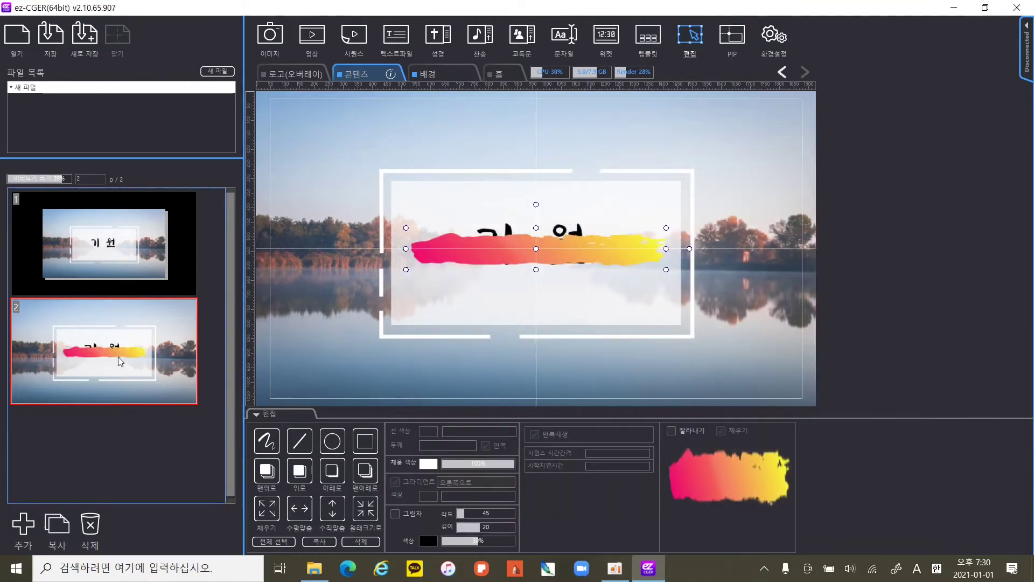
click(23, 524)
Step: Move the brush stroke image from page 2 to page 3 and enlarge it along the lower edge of the page
click(111, 344)
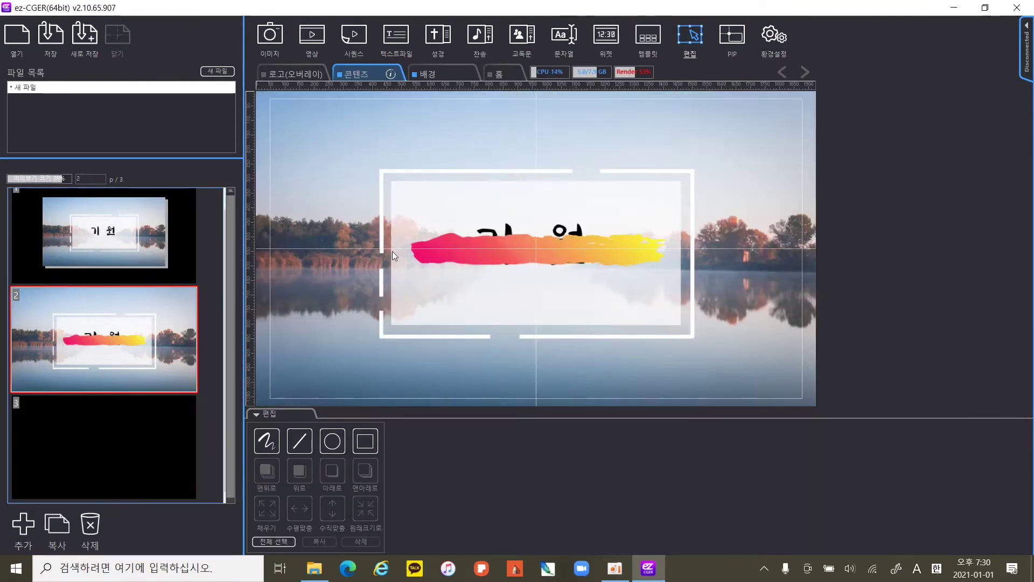
click(495, 237)
click(100, 444)
key(ctrl+v)
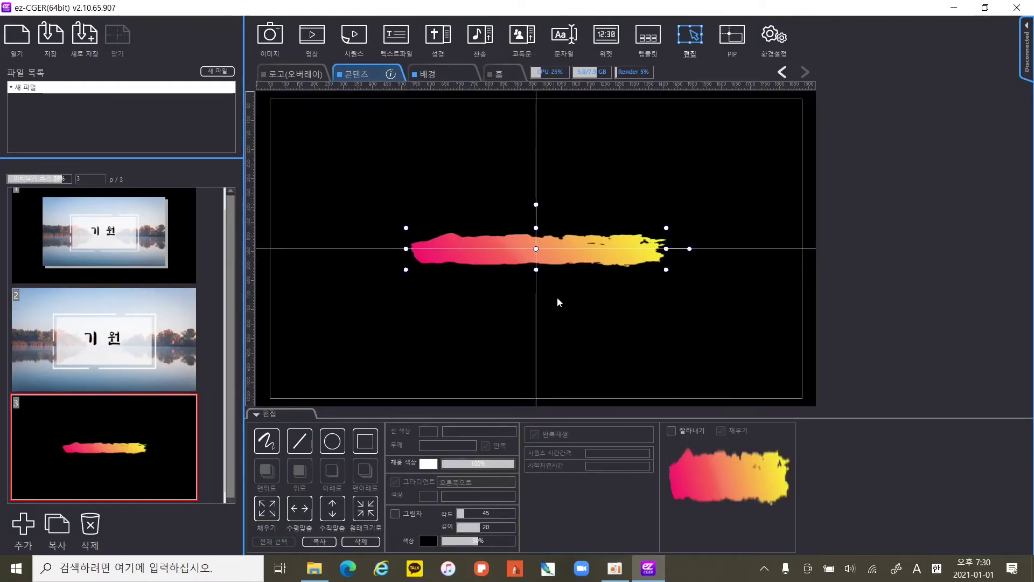
mouse_move(407, 270)
mouse_down()
mouse_move(312, 306)
mouse_move(329, 304)
mouse_move(431, 369)
mouse_move(400, 372)
mouse_up()
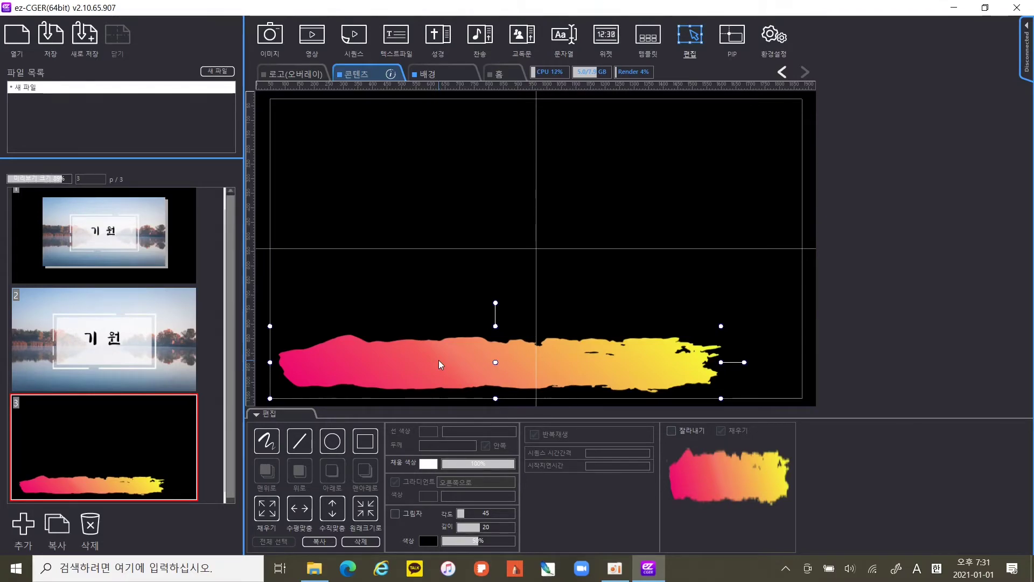
Step: Switch to File Explorer and view the brush stroke PNG from the desktop folder 이미지파일 몇개 in the image viewer
click(314, 568)
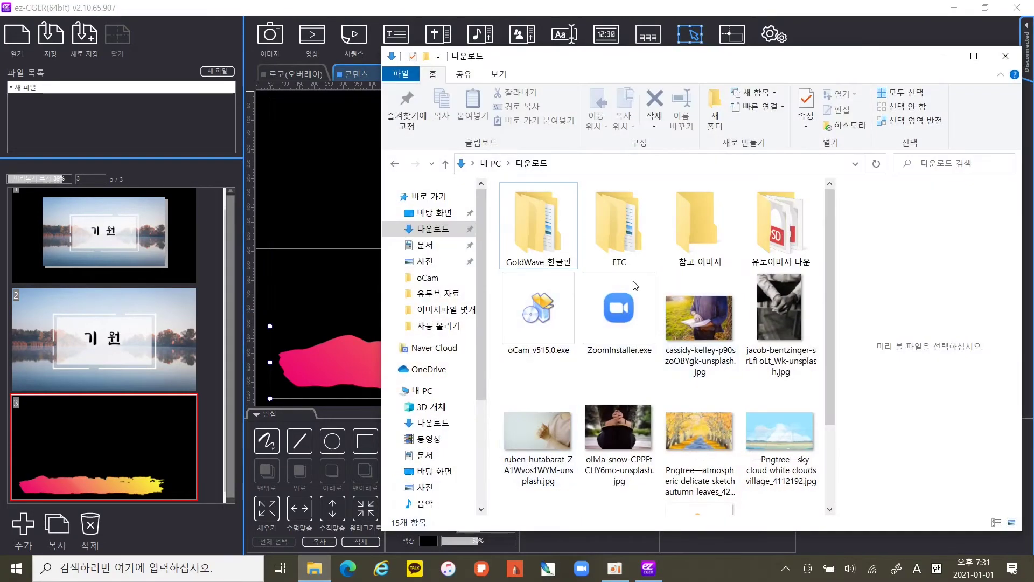
click(441, 213)
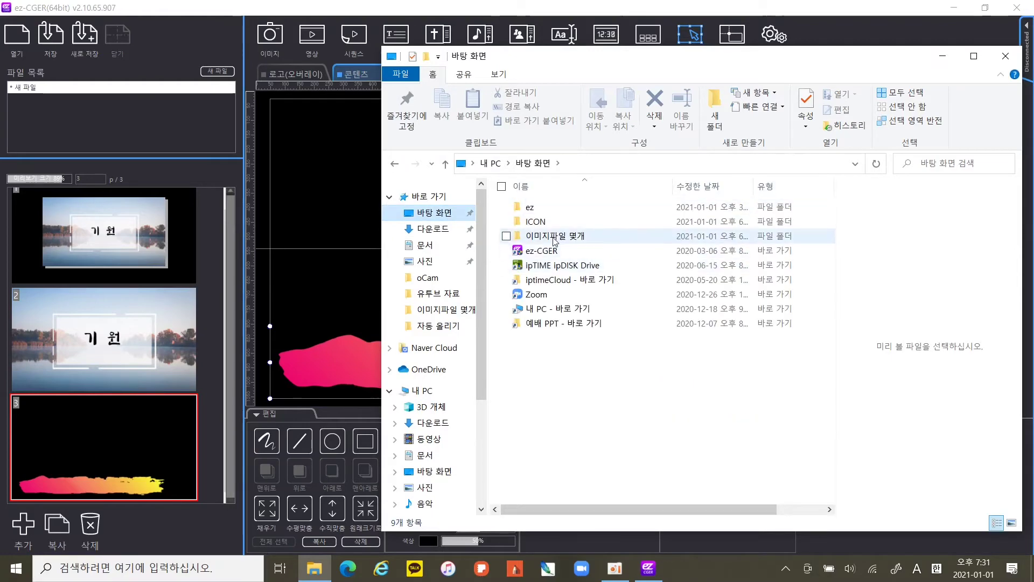
double_click(541, 212)
click(541, 214)
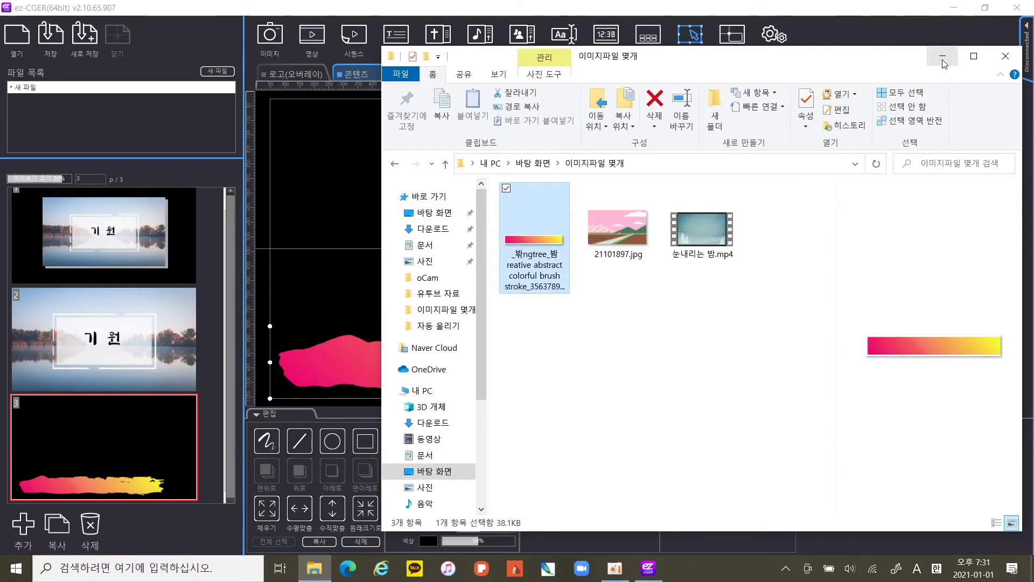
key(Return)
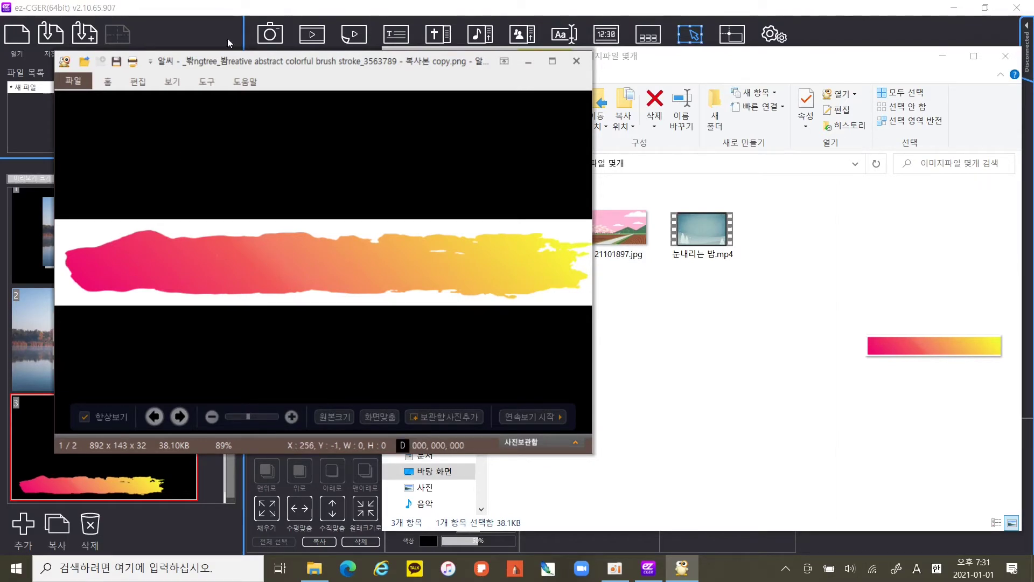
click(269, 16)
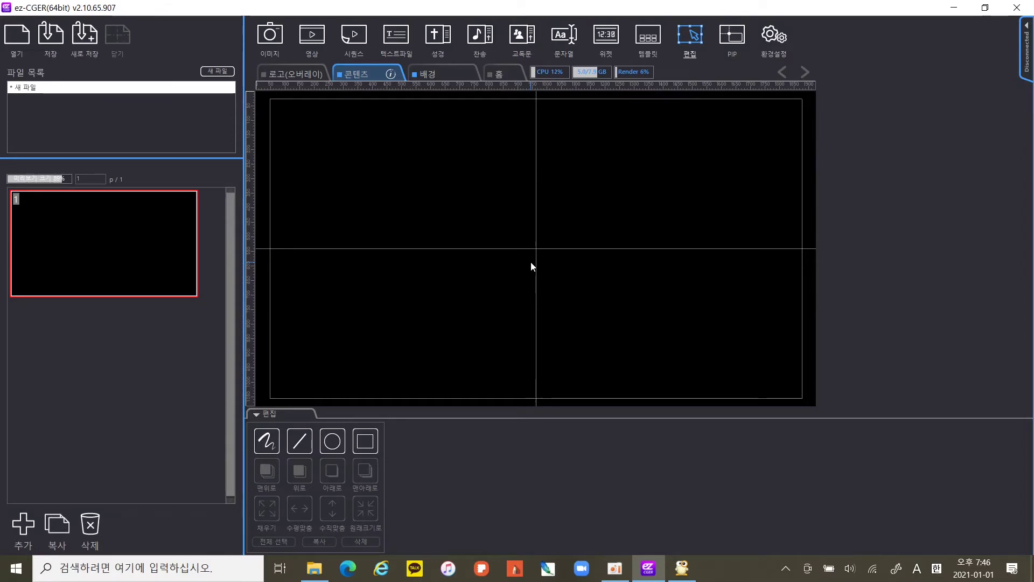
Step: Insert the video 눈내리는 밤.mp4 from the desktop folder 이미지파일 몇개 into the blank page 1
click(312, 37)
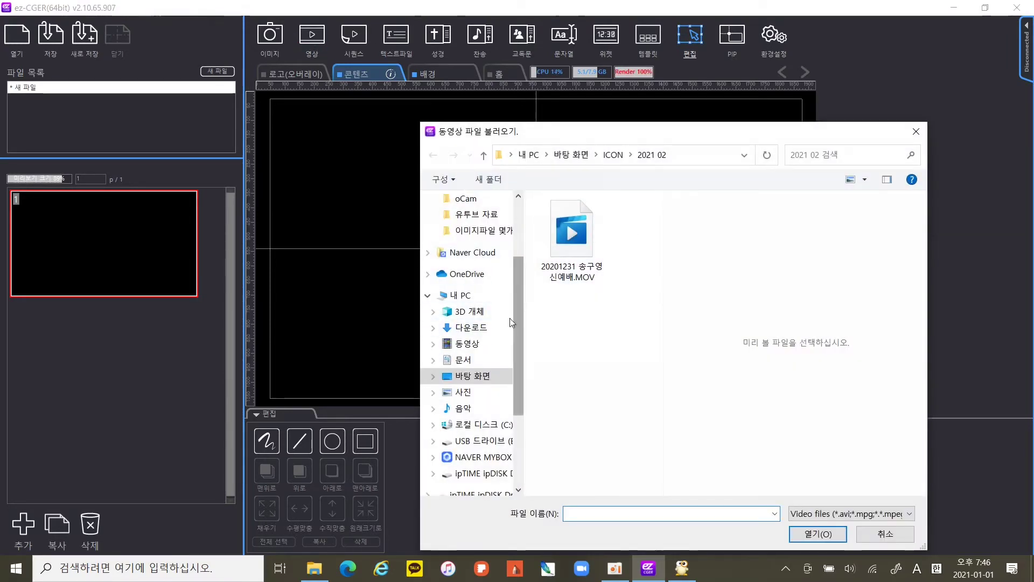
drag(520, 313, 519, 254)
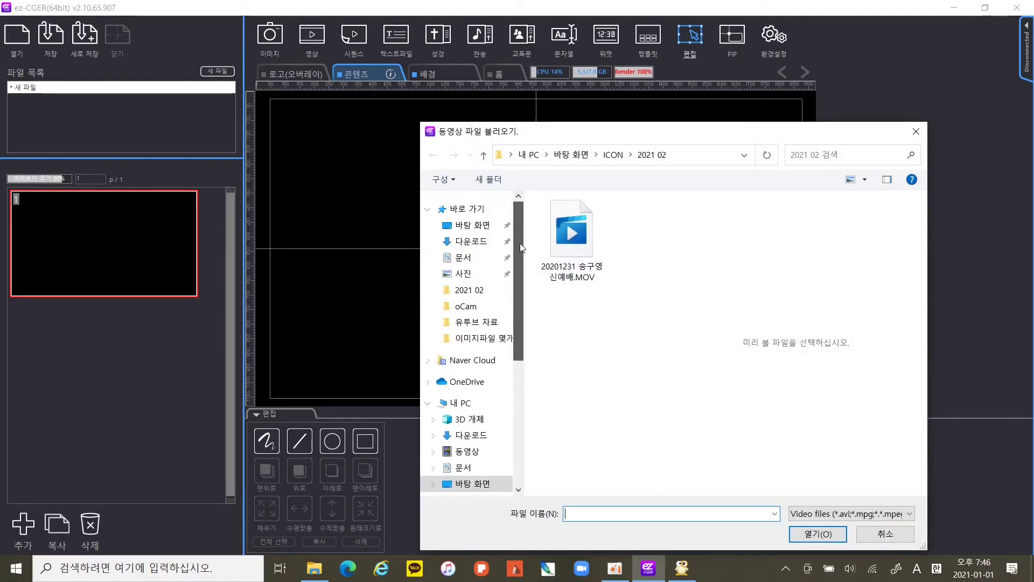
click(473, 225)
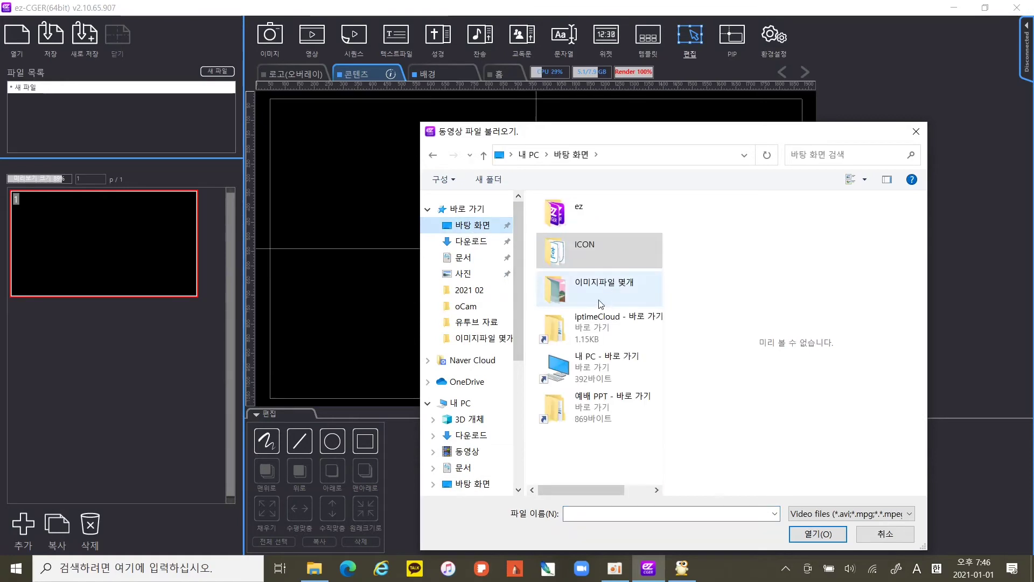
double_click(597, 285)
click(576, 209)
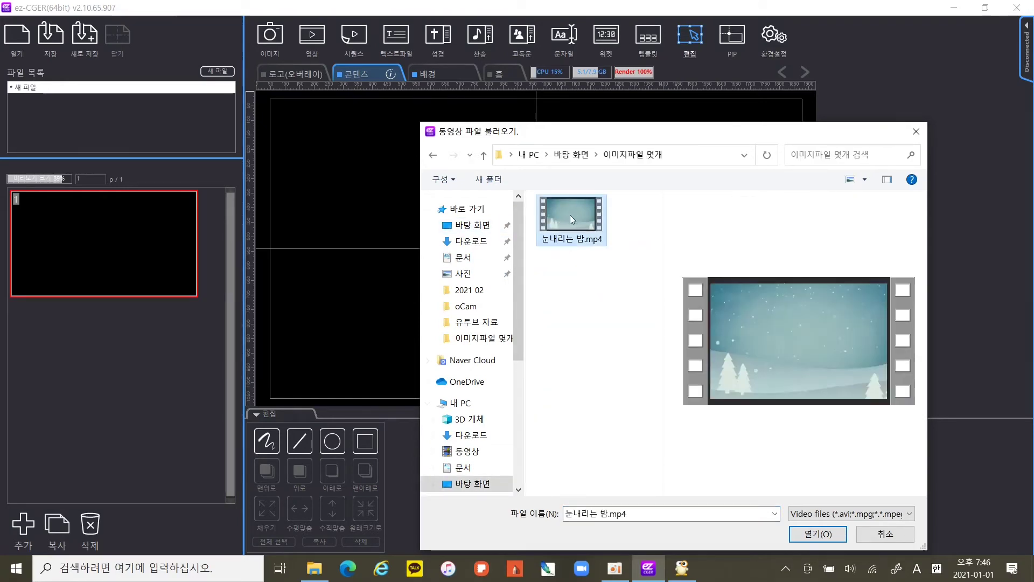
click(811, 534)
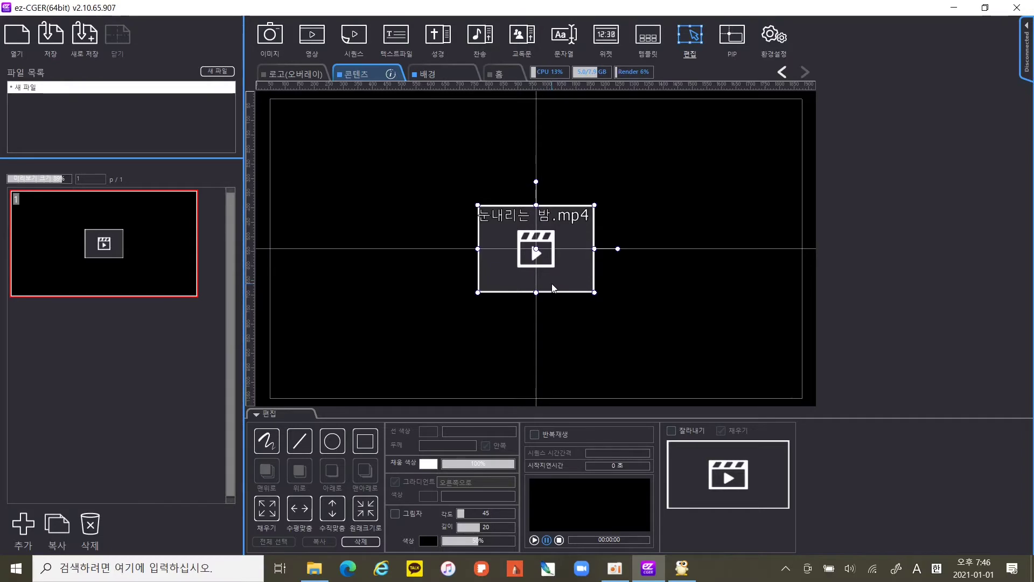
Step: Send page 1 to the output screen to check how the video plays at its default size, and hide the output controls
click(1026, 48)
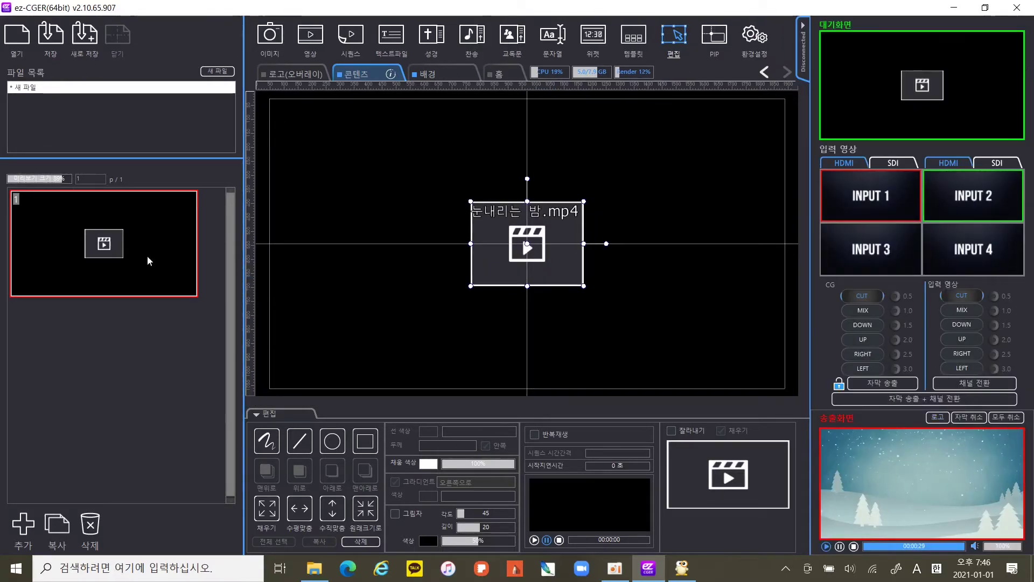
double_click(91, 263)
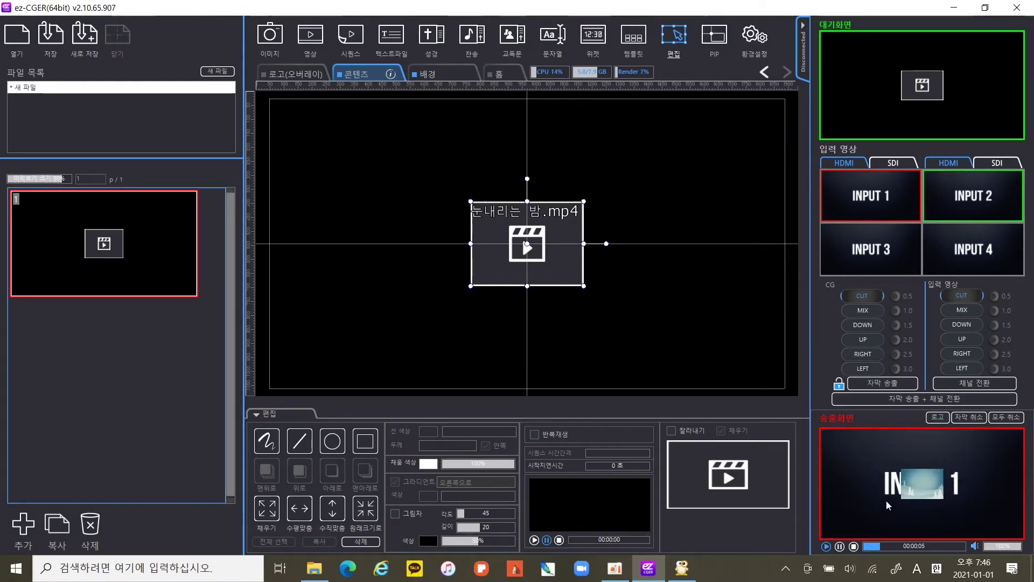
click(803, 25)
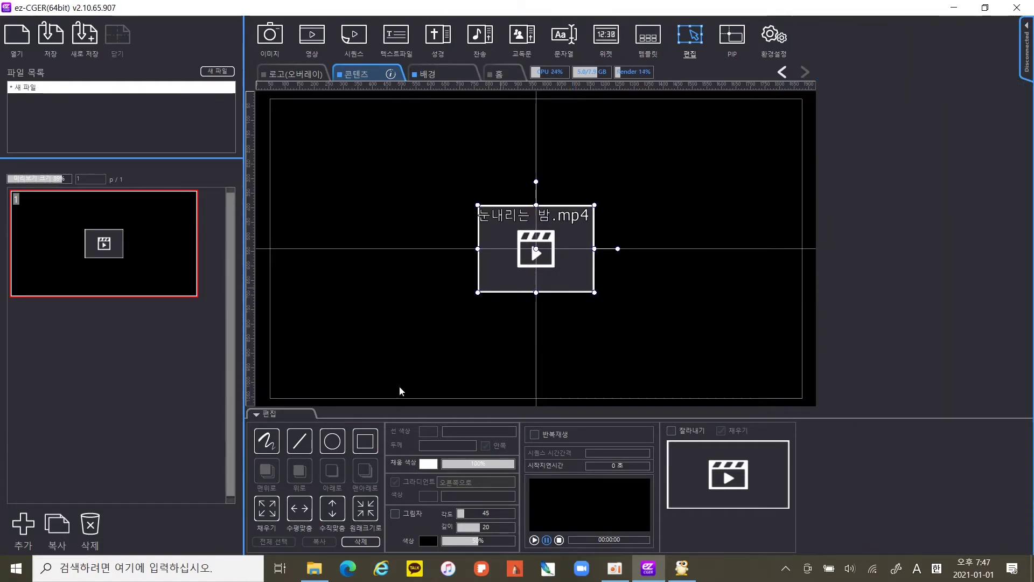
Step: Enlarge the video on page 1 to fill the whole screen and check its playback on the output screen
click(267, 517)
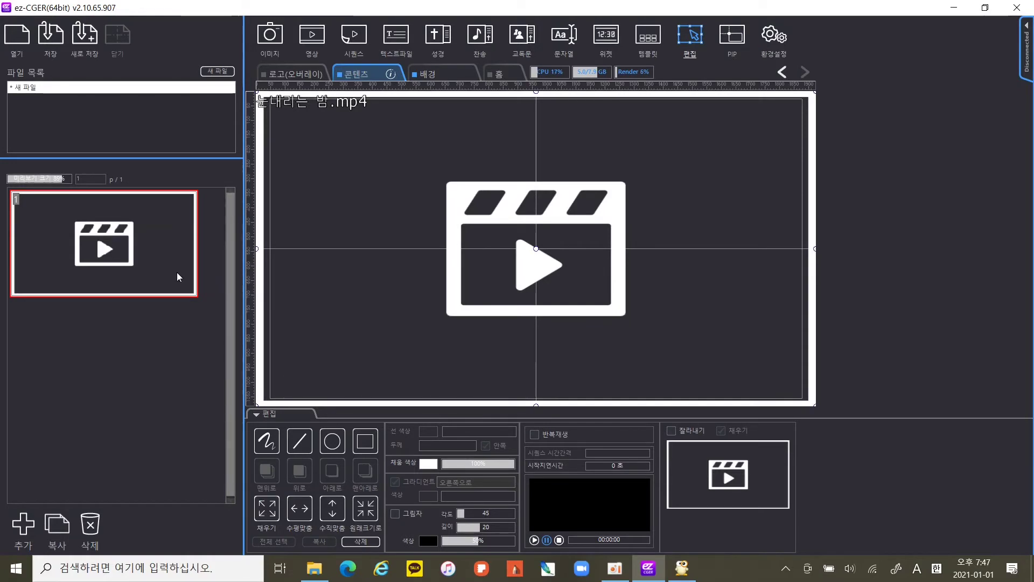
click(158, 251)
click(1022, 48)
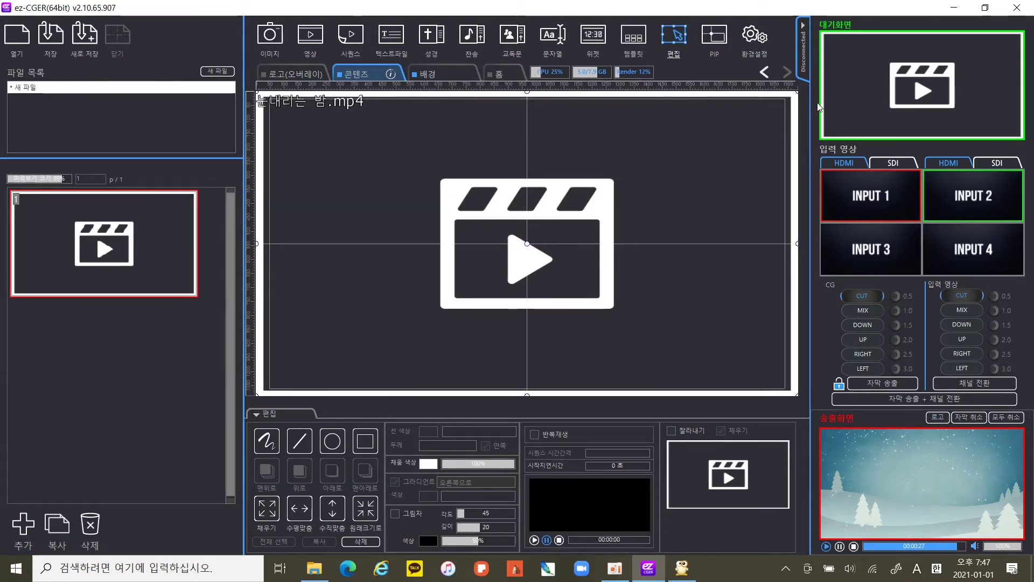
click(801, 68)
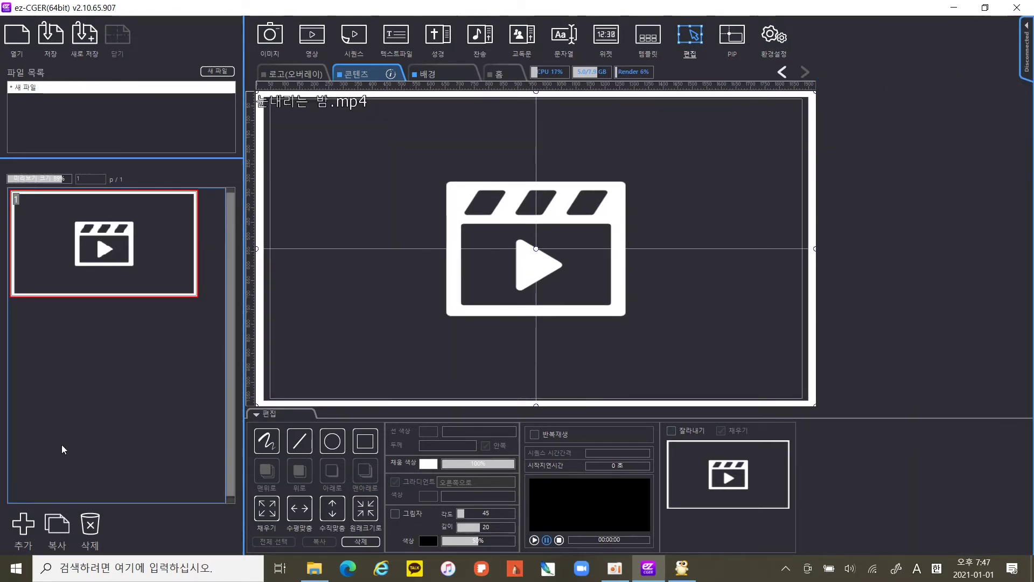
Step: Add page 2, insert the video 20201231 송구영신예배.MOV from the desktop folder ICON > 2021 02, and make it fill the screen
click(23, 523)
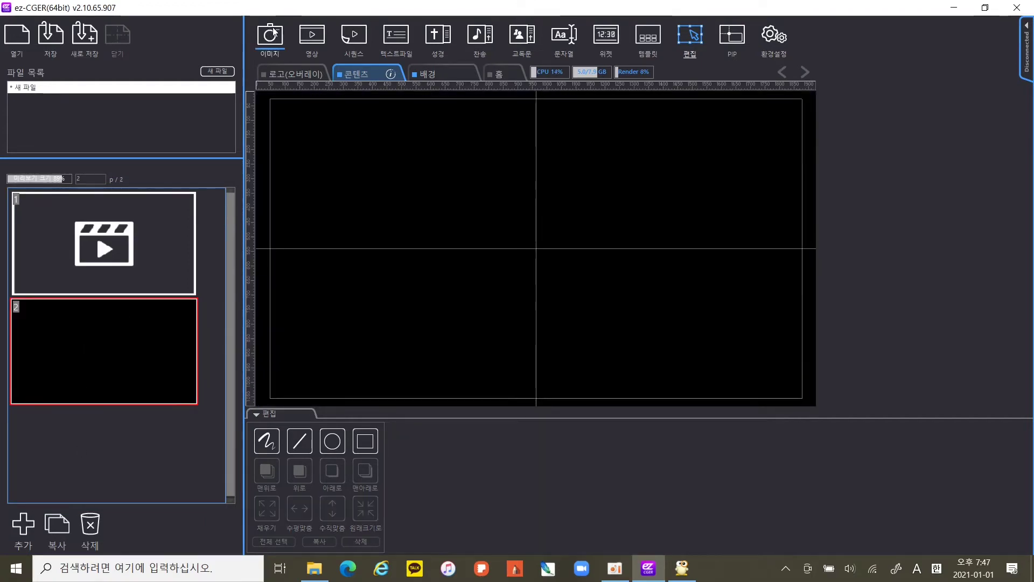
click(312, 35)
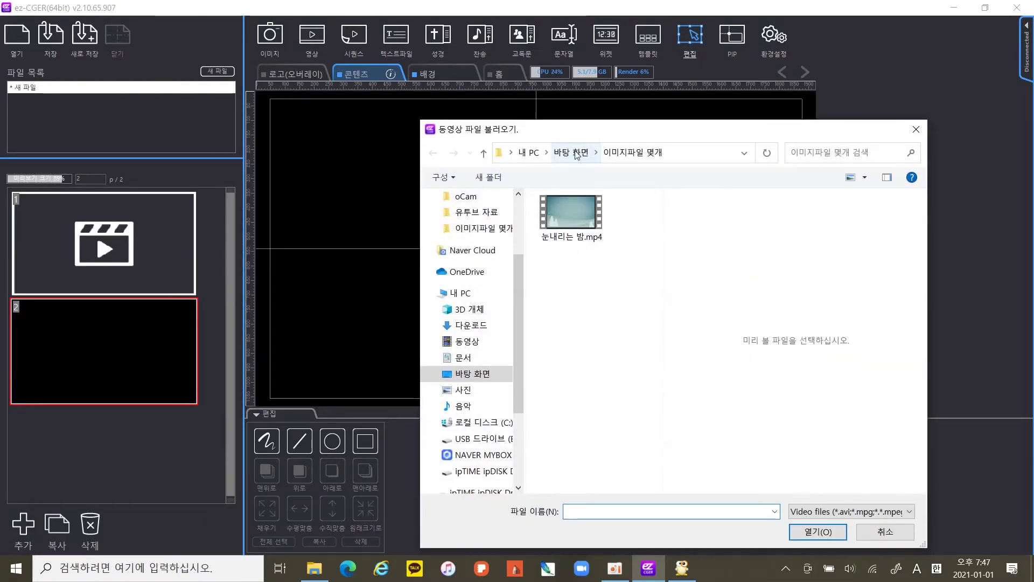
click(571, 153)
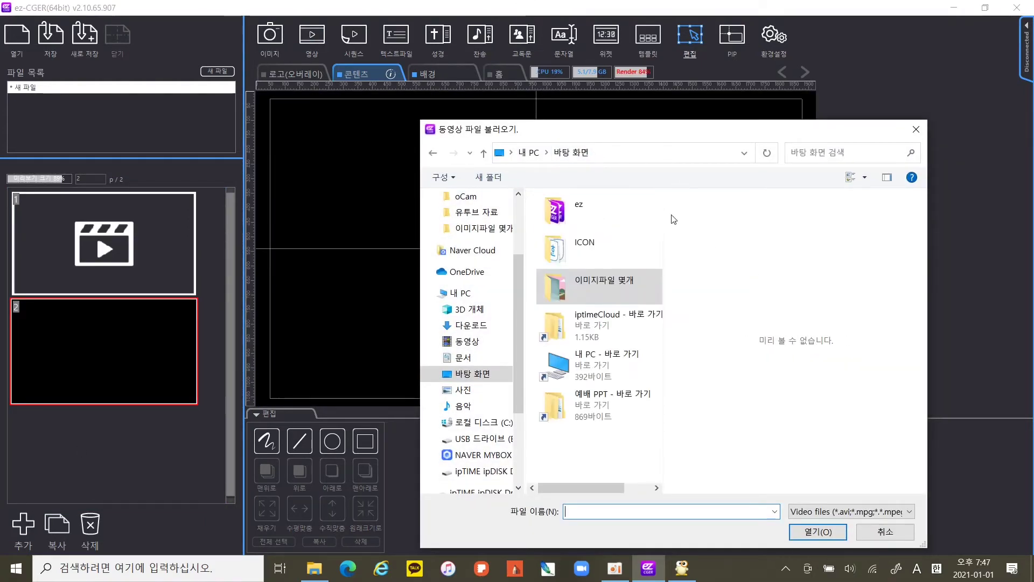
double_click(599, 244)
double_click(575, 215)
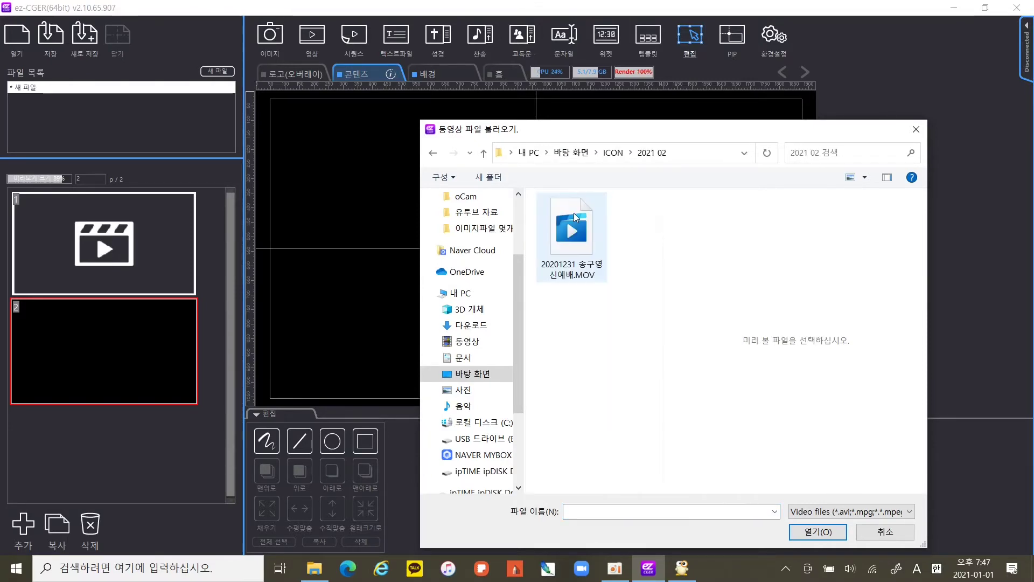
click(583, 240)
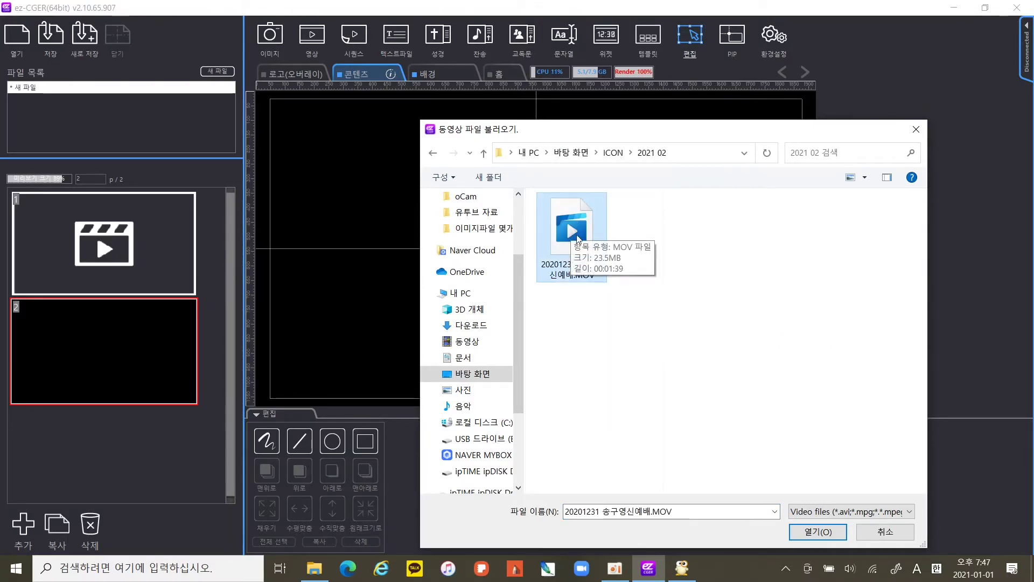
double_click(561, 216)
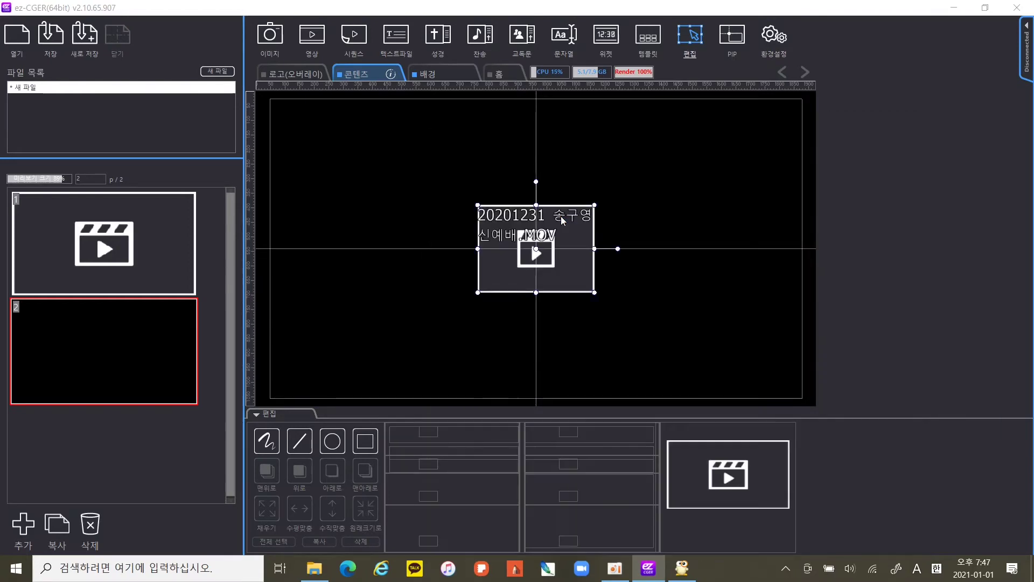
click(269, 517)
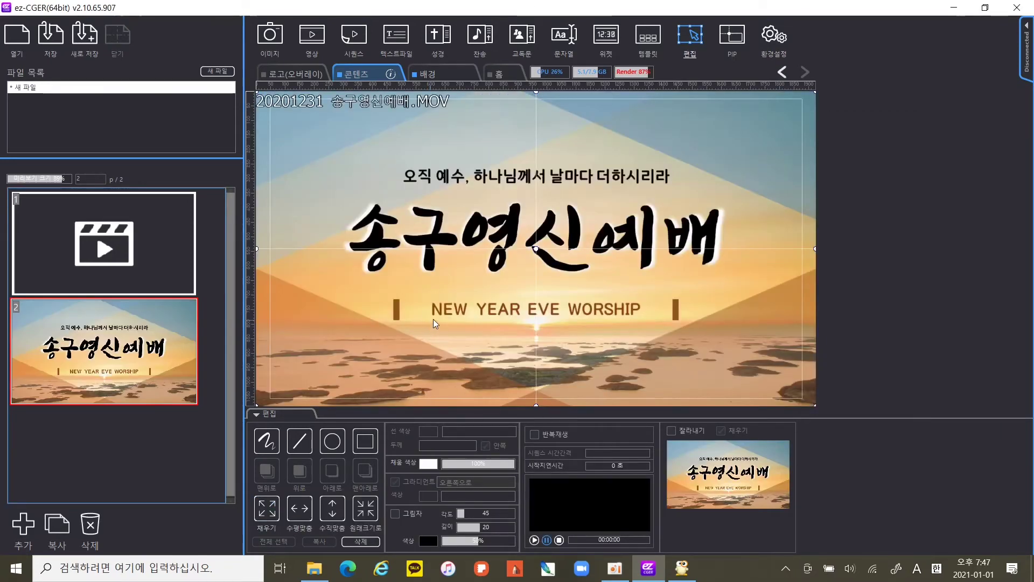
Step: Switch the setting 프리뷰 비디오 멈춘채로 불러오기 off and on again to demonstrate how page 1's video preview loads
click(147, 227)
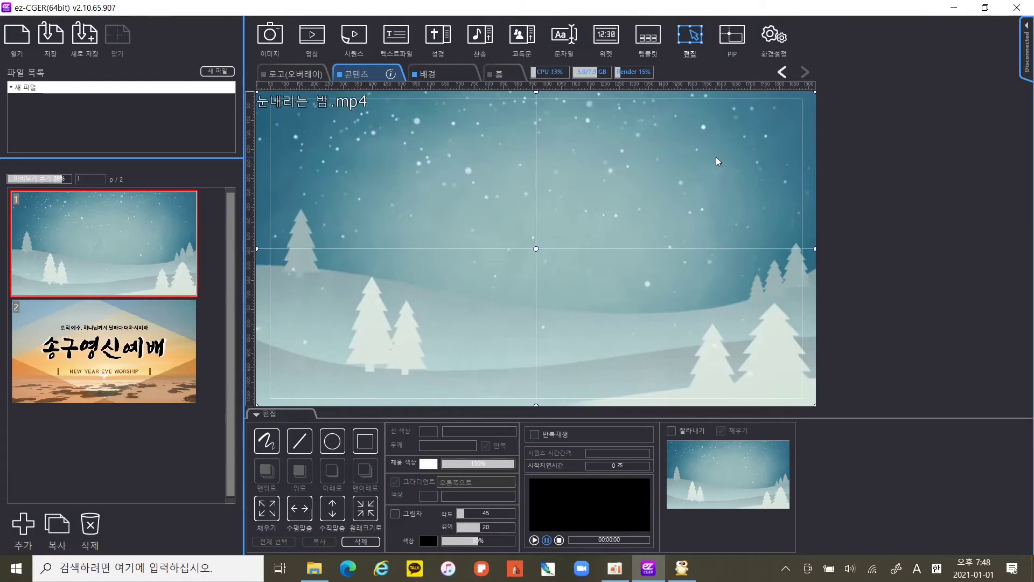
click(780, 35)
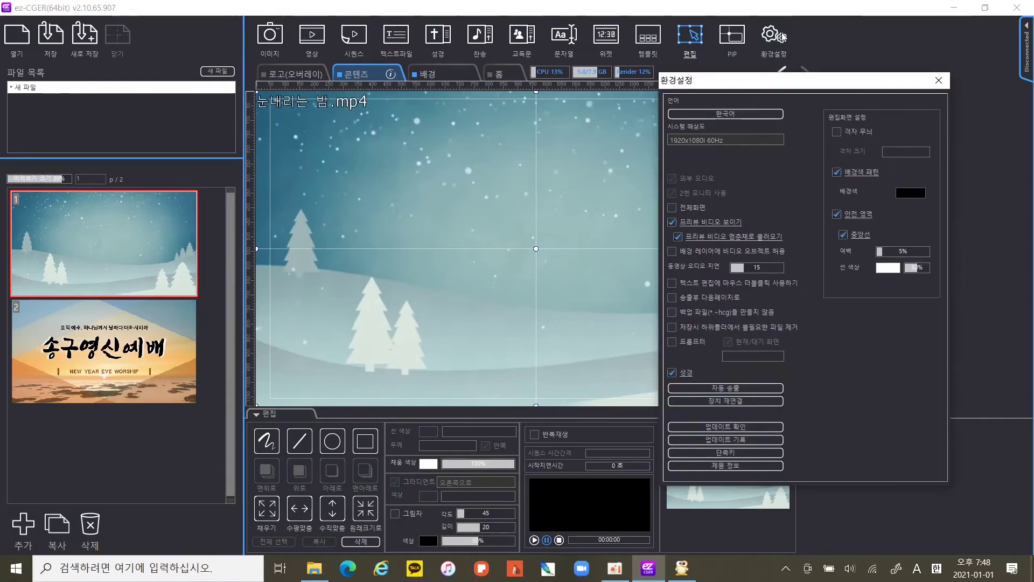
click(723, 237)
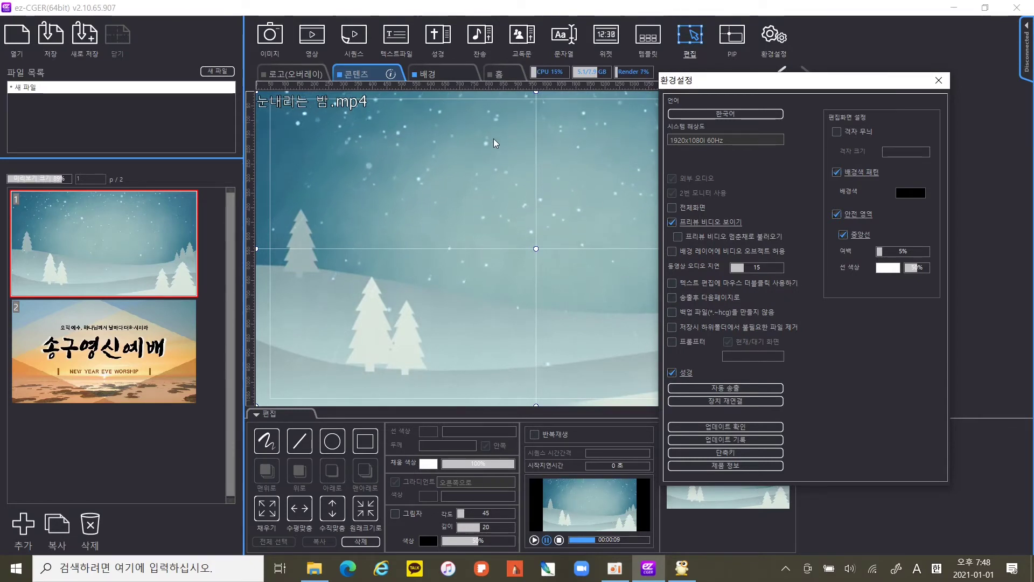
click(696, 241)
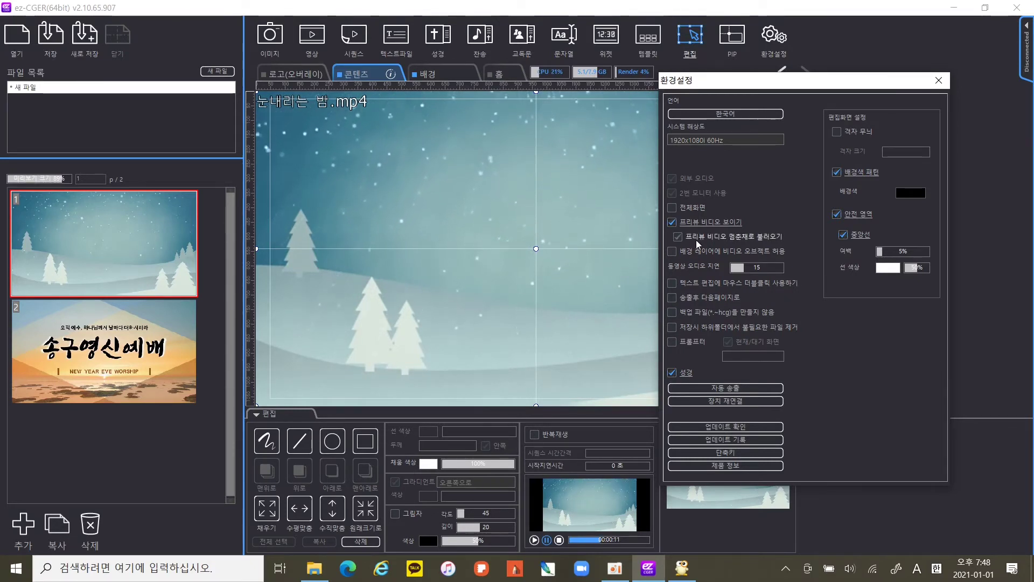
click(939, 82)
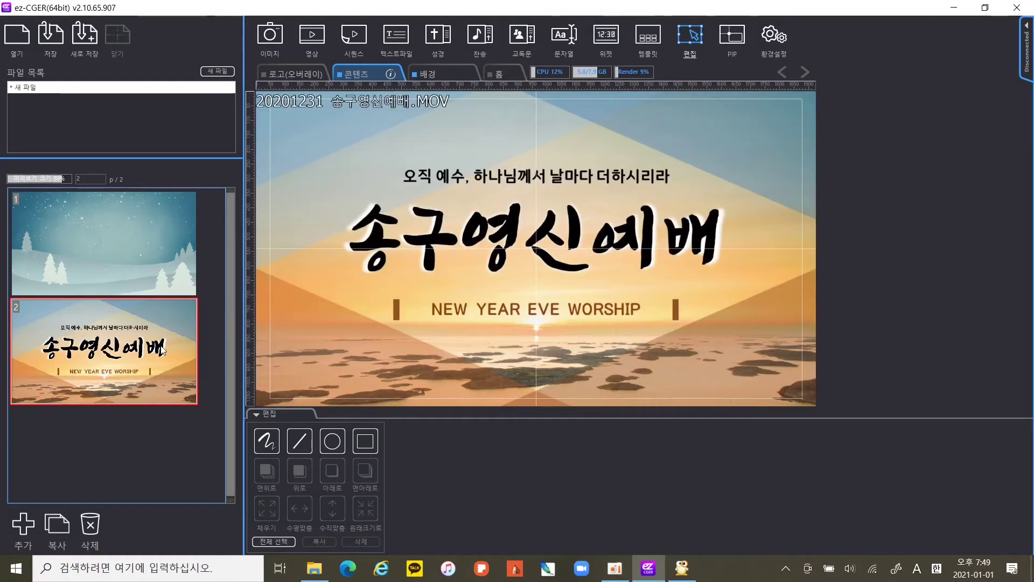
Step: Preview the page 2 video at 00:00:20, 00:00:46 and 00:01:20, and turn on its repeat playback (반복재생)
click(372, 320)
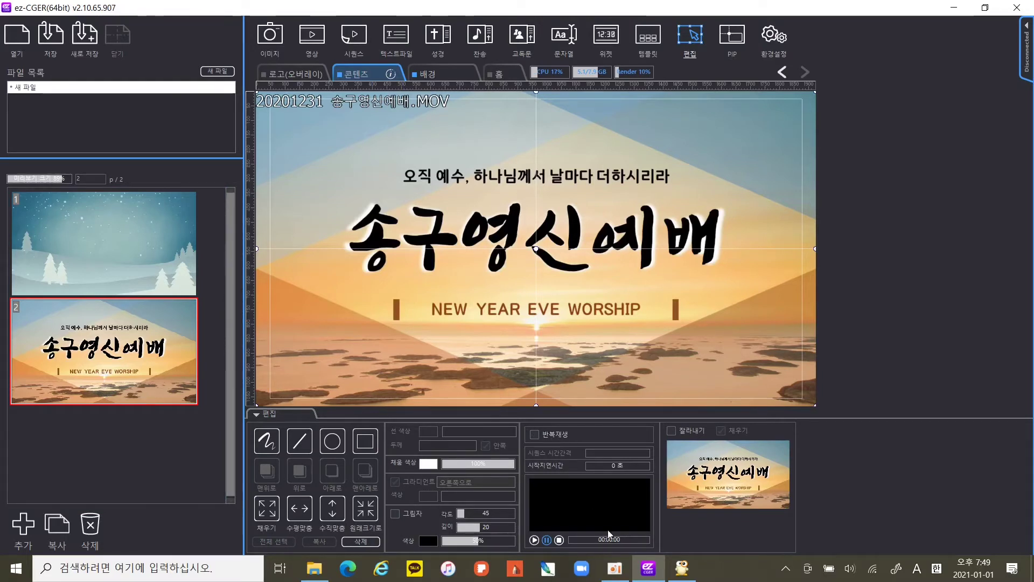
click(587, 540)
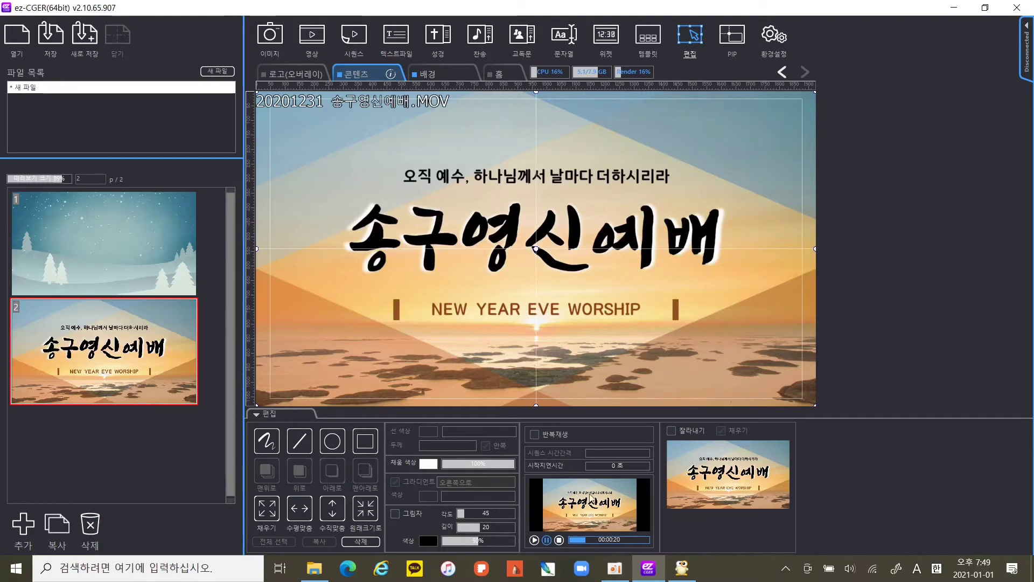
click(607, 541)
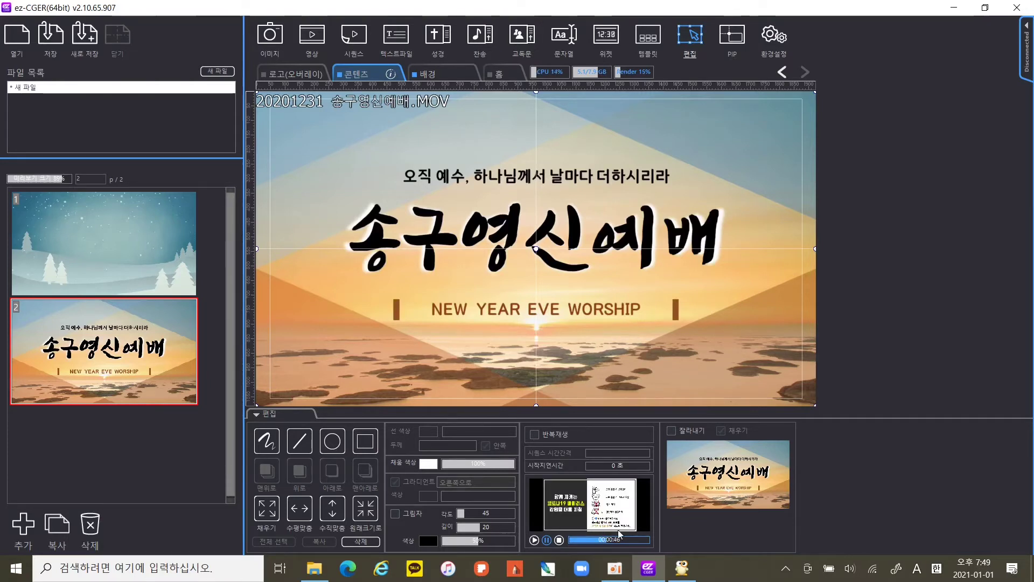
click(635, 540)
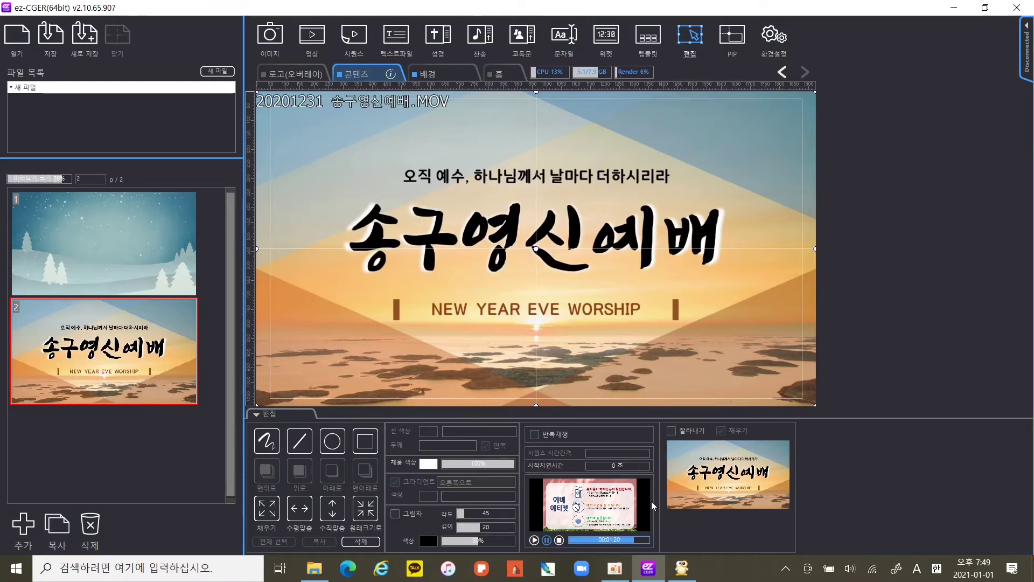
click(533, 434)
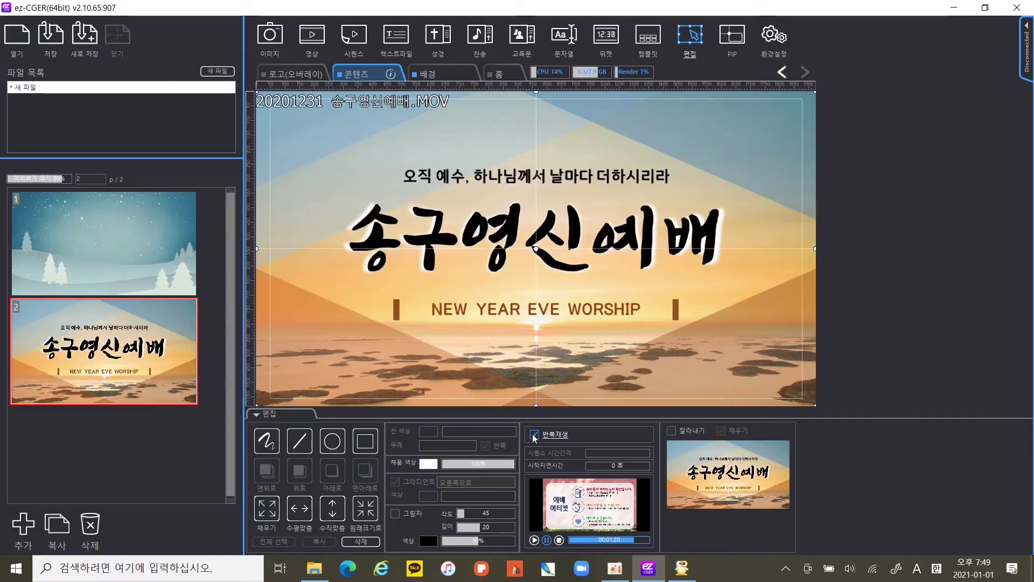
Step: Try the opacity and shadow (그림자) settings on the page 1 video, restoring 100% opacity and turning the shadow off
click(86, 237)
click(405, 245)
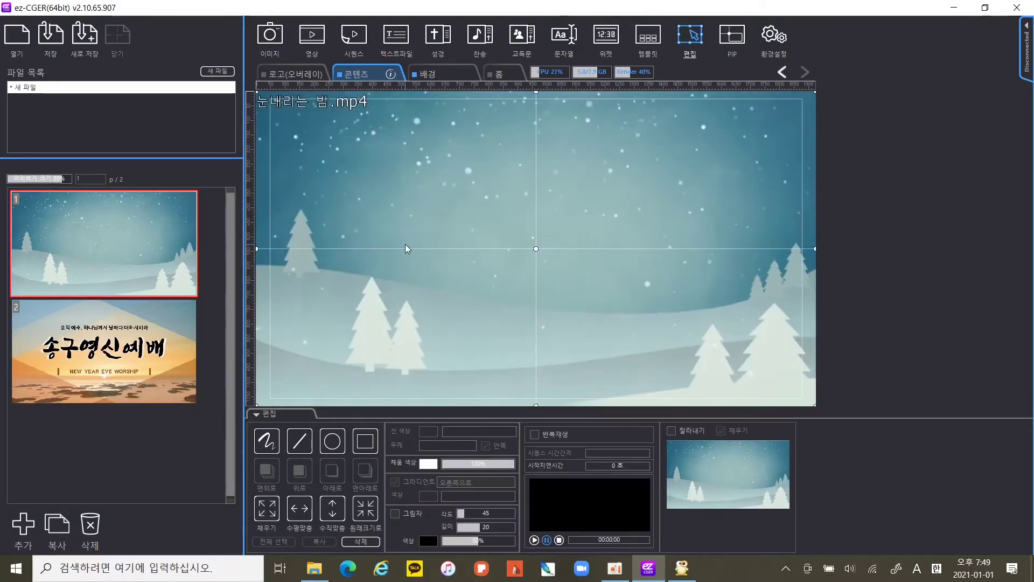
click(470, 462)
drag(454, 462, 538, 469)
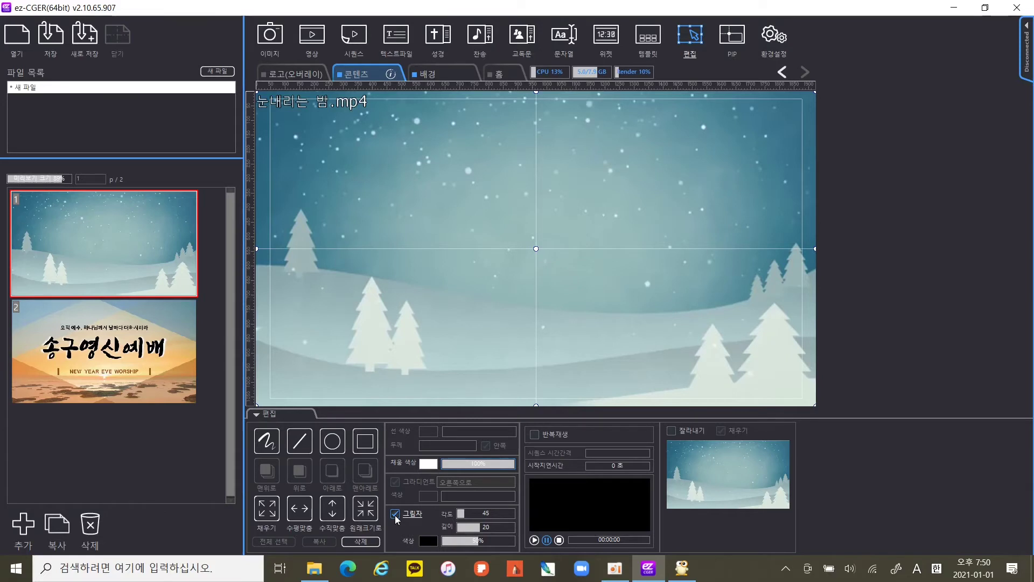
click(396, 517)
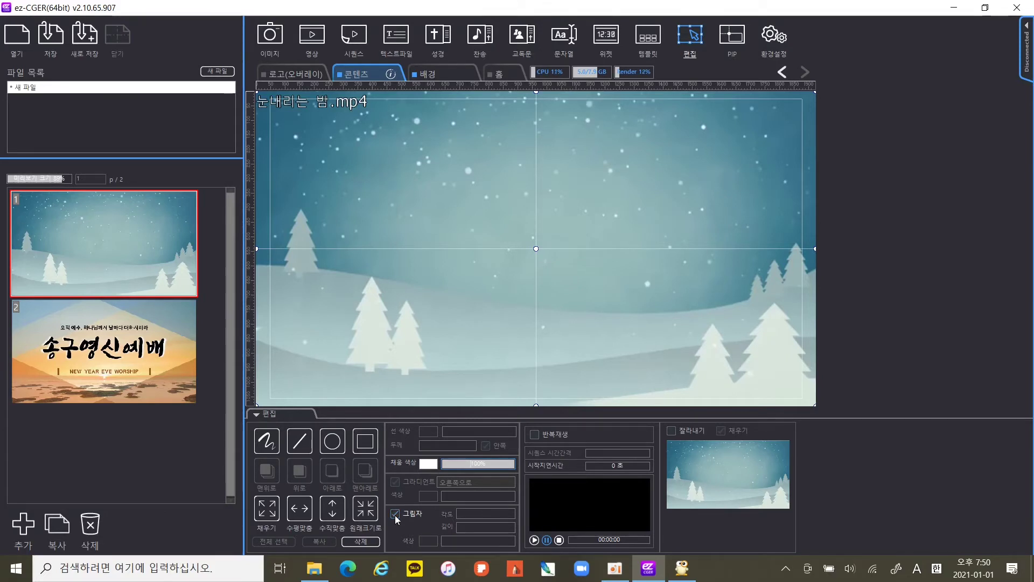
Step: Try cropping (잘라내기) the page 1 video from its side edge, and turn cropping off again
click(672, 431)
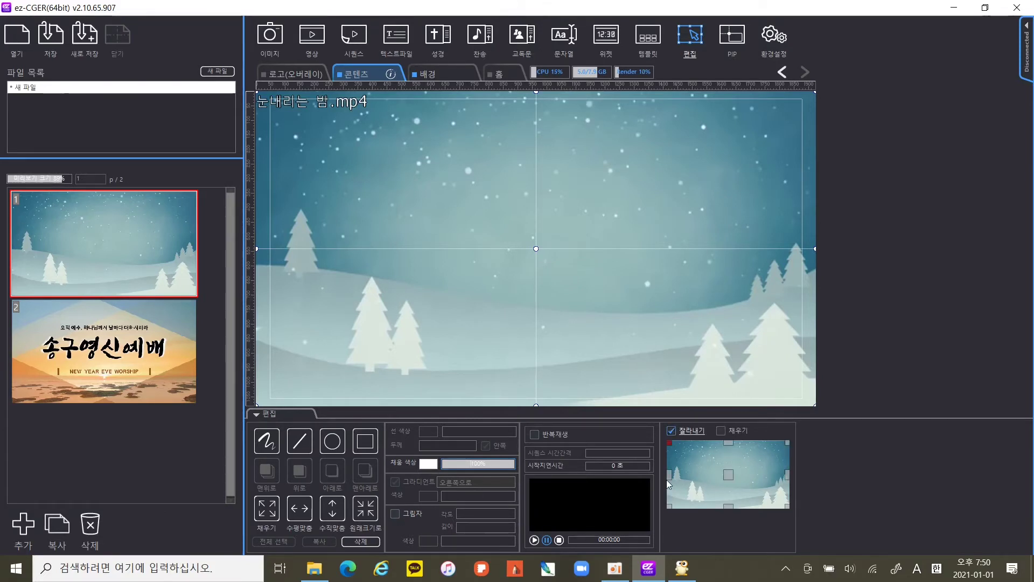
drag(668, 483, 645, 474)
click(673, 430)
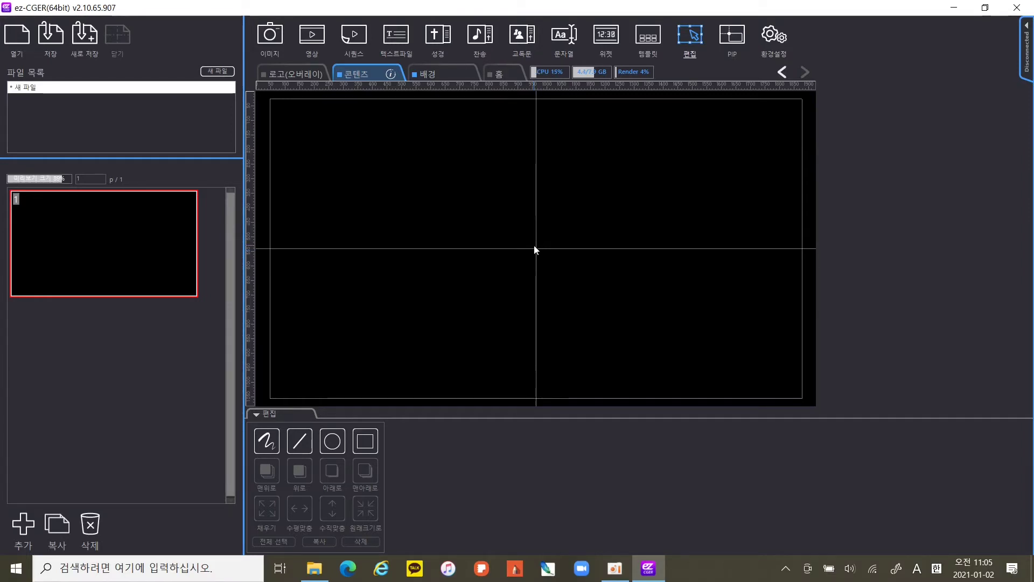
Step: Start importing a text file on the blank page 1 and browse to the LUMANTEK > ez-CGER > Data folder
click(396, 43)
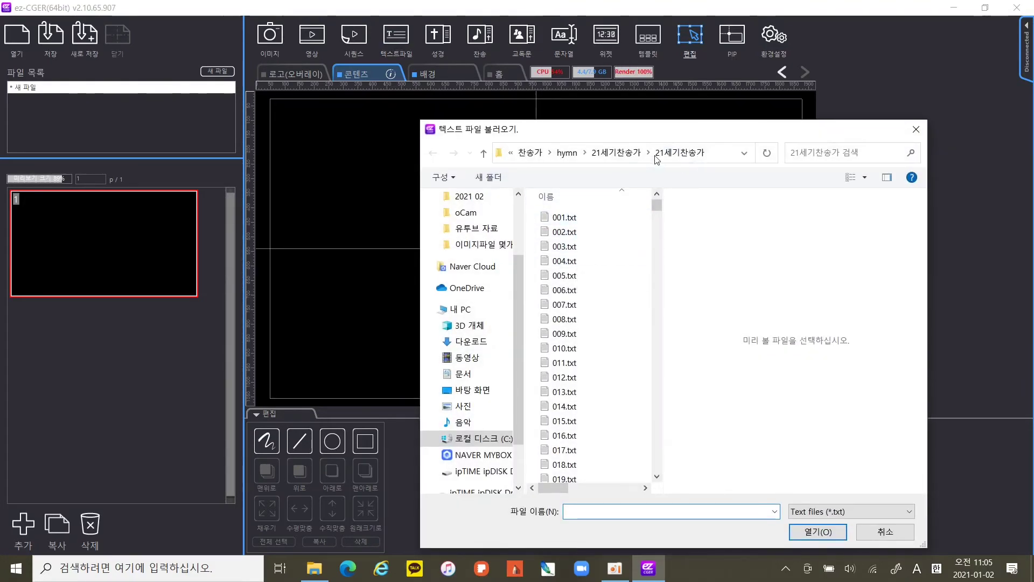
click(530, 153)
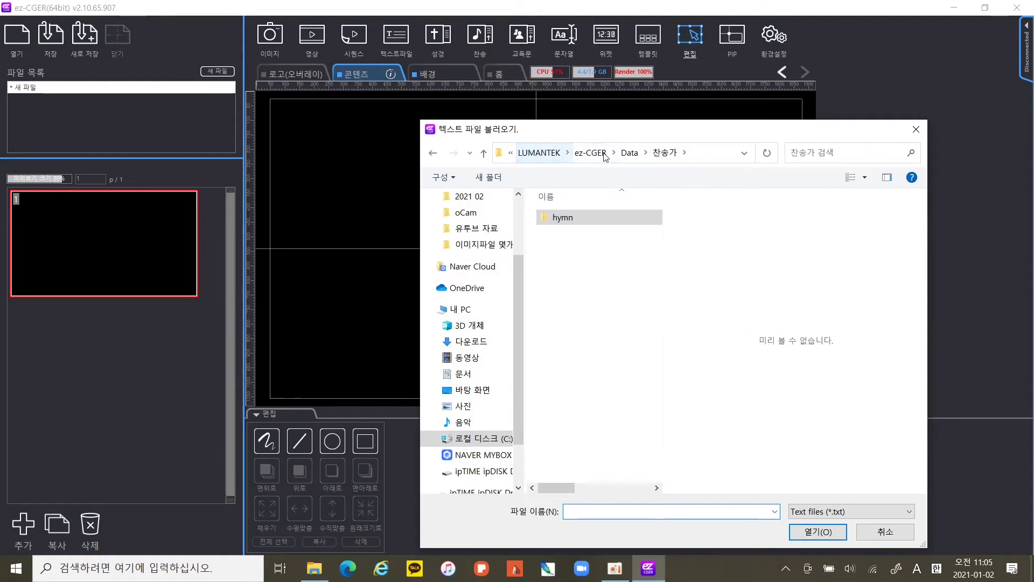
click(629, 153)
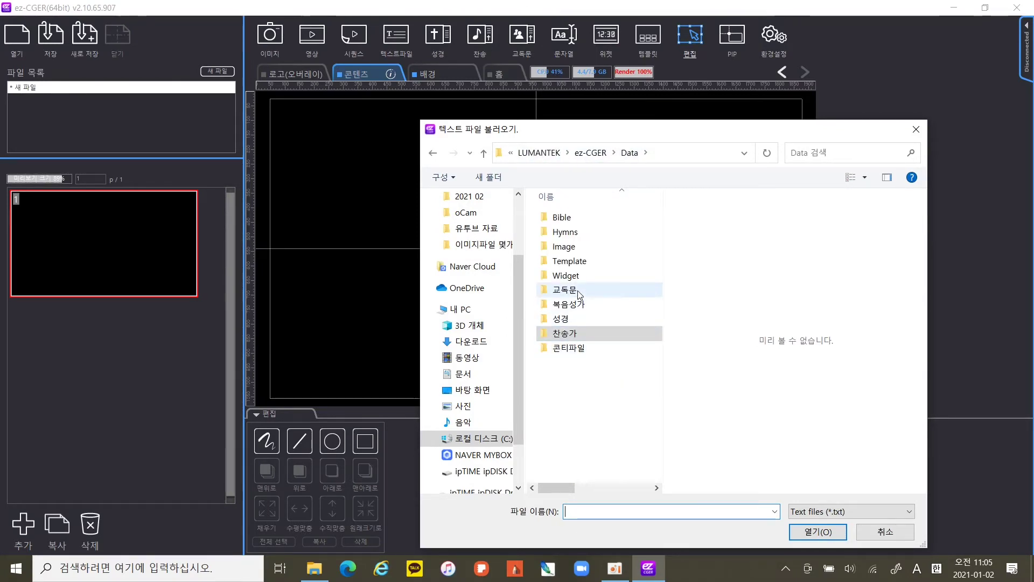
click(575, 321)
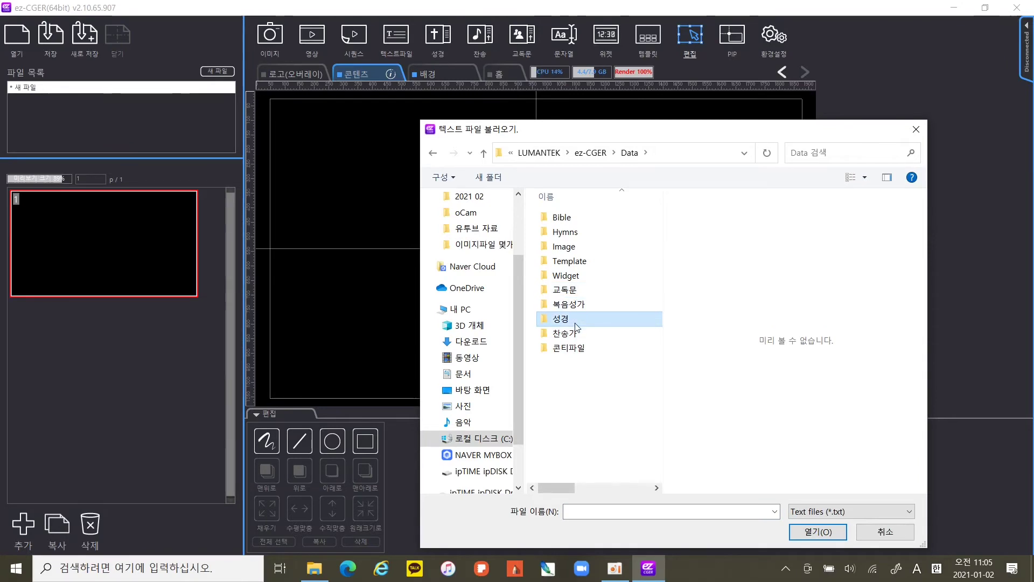
click(576, 334)
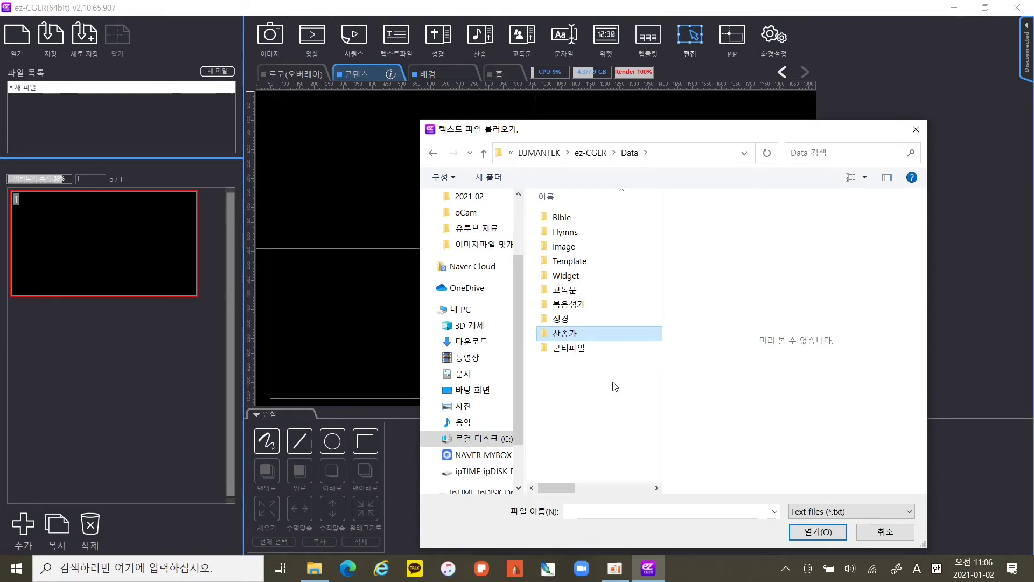
Step: Import the lyrics file 020.txt from 찬송가 > hymn > 21세기찬송가 with two lines per page (두줄씩), and show page 1
double_click(586, 334)
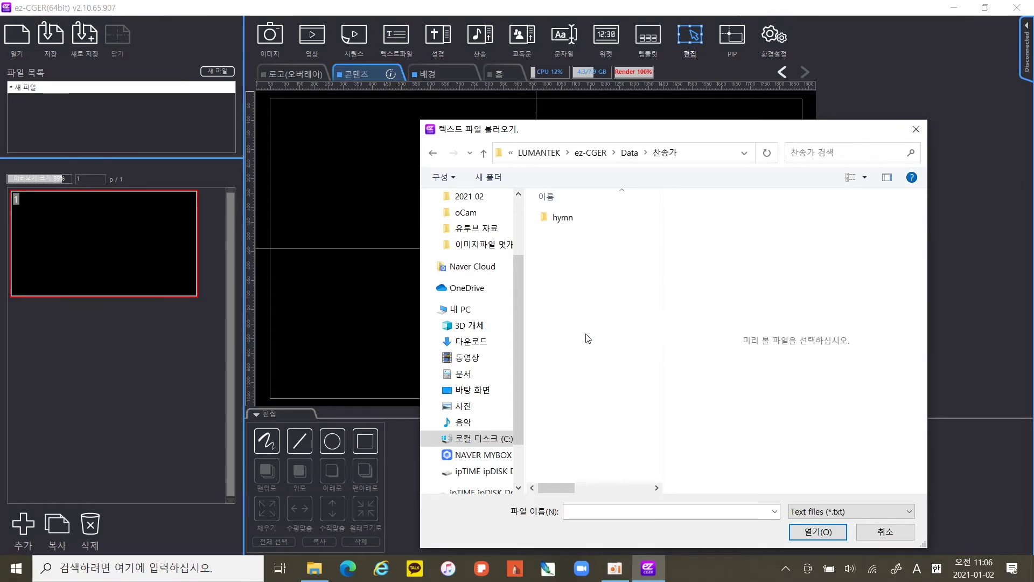
double_click(585, 215)
double_click(586, 216)
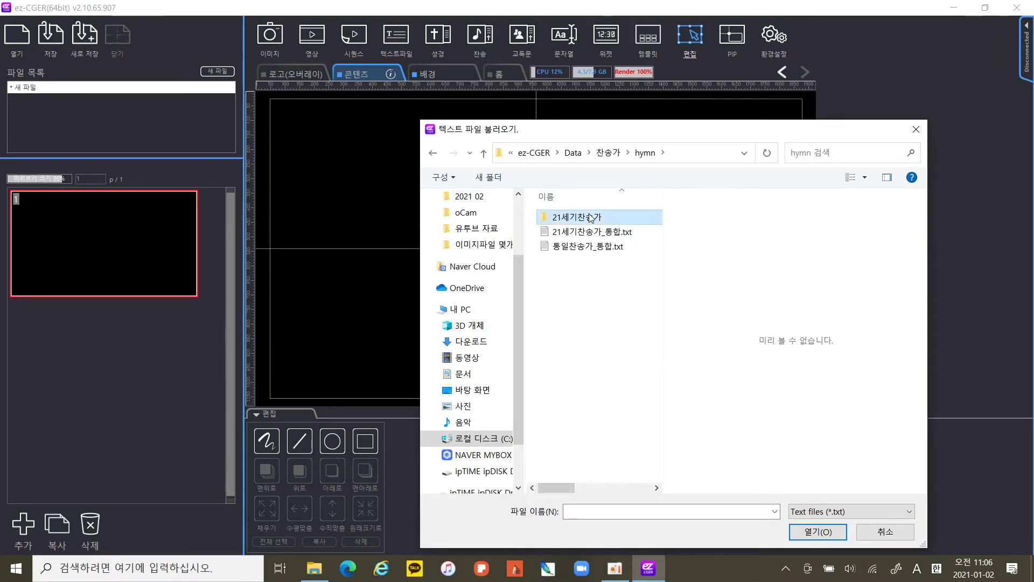
double_click(588, 215)
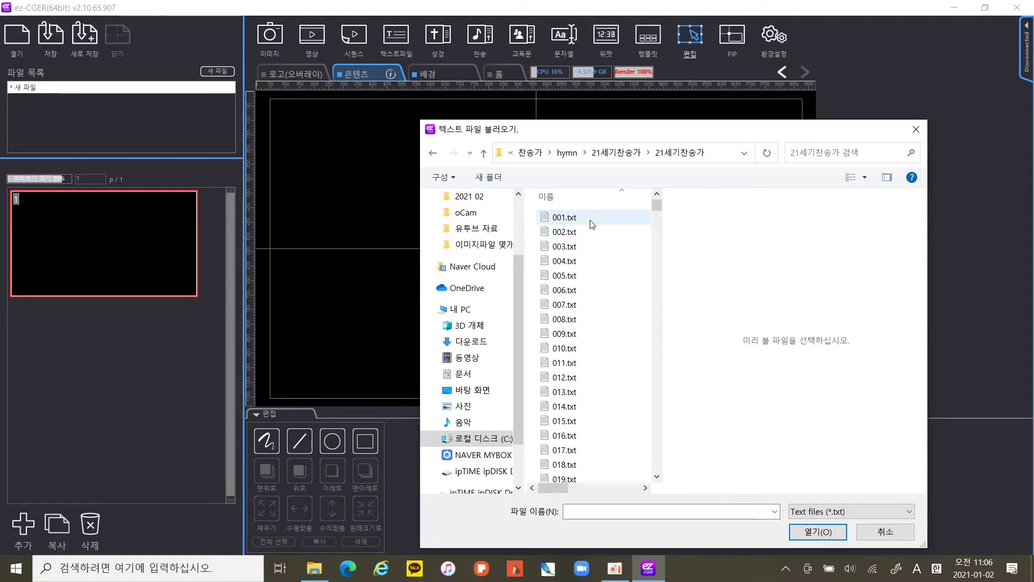
scroll(602, 228, down, 4)
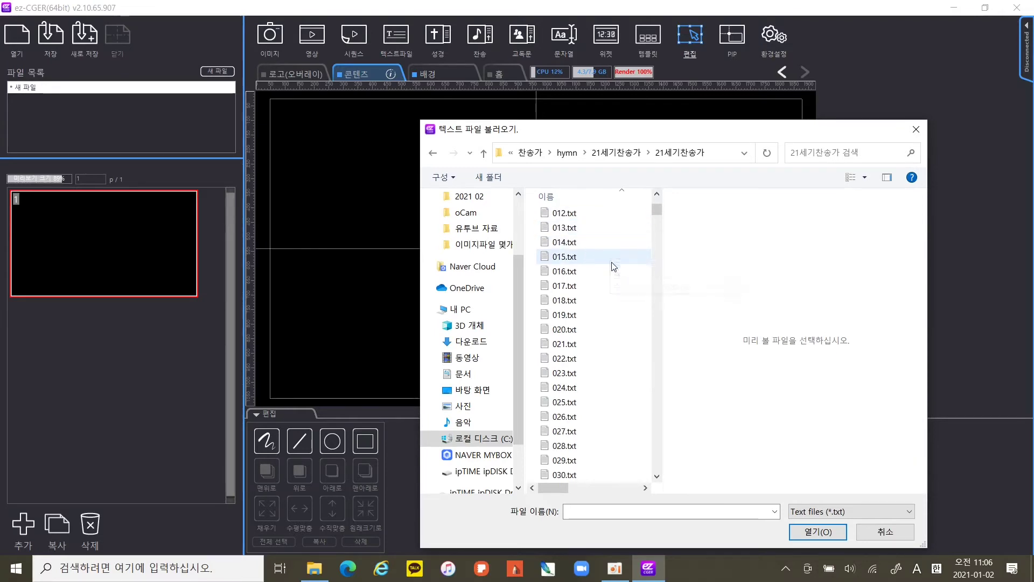
click(572, 335)
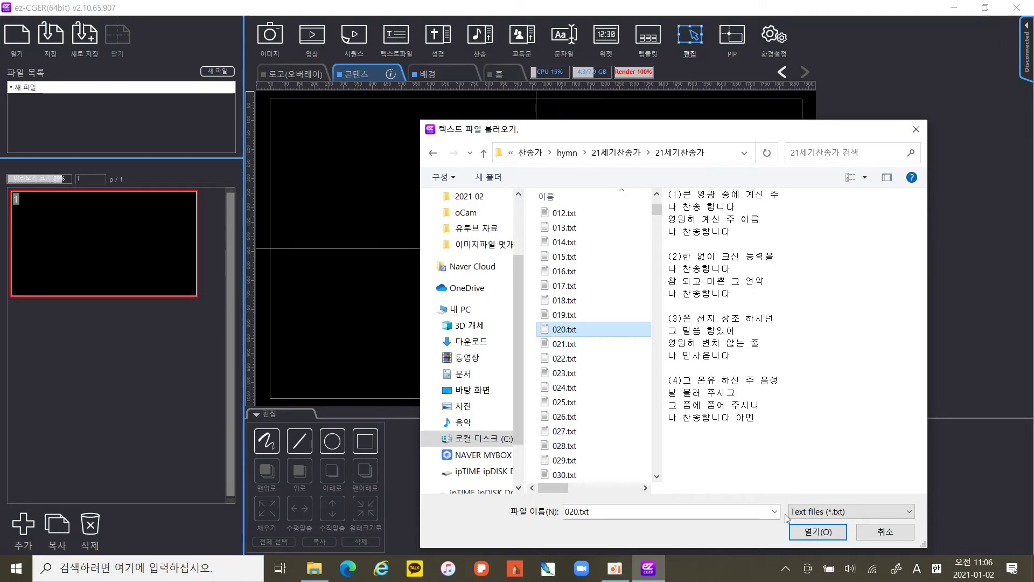
click(810, 535)
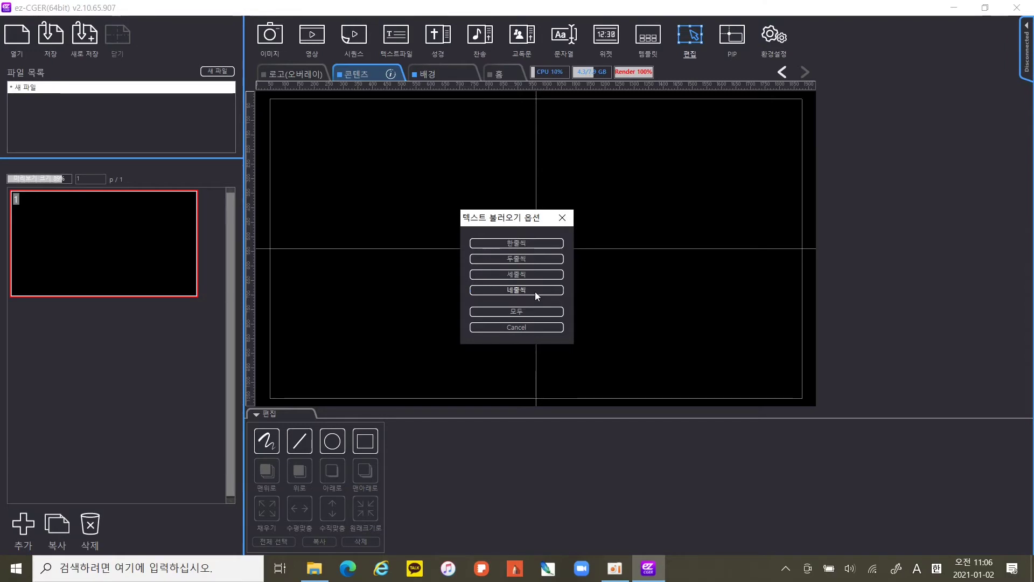
click(545, 258)
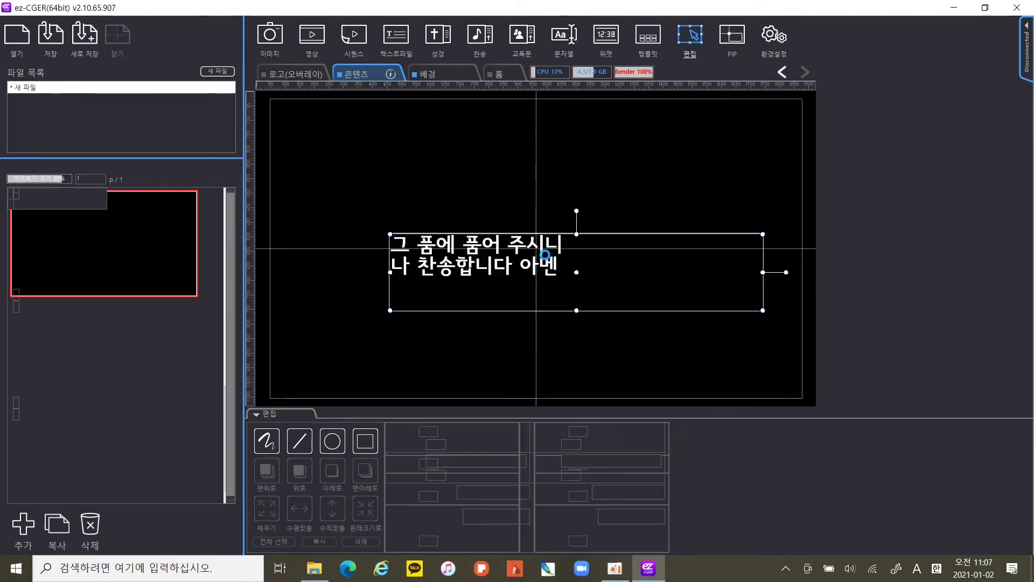
scroll(102, 323, up, 10)
click(107, 257)
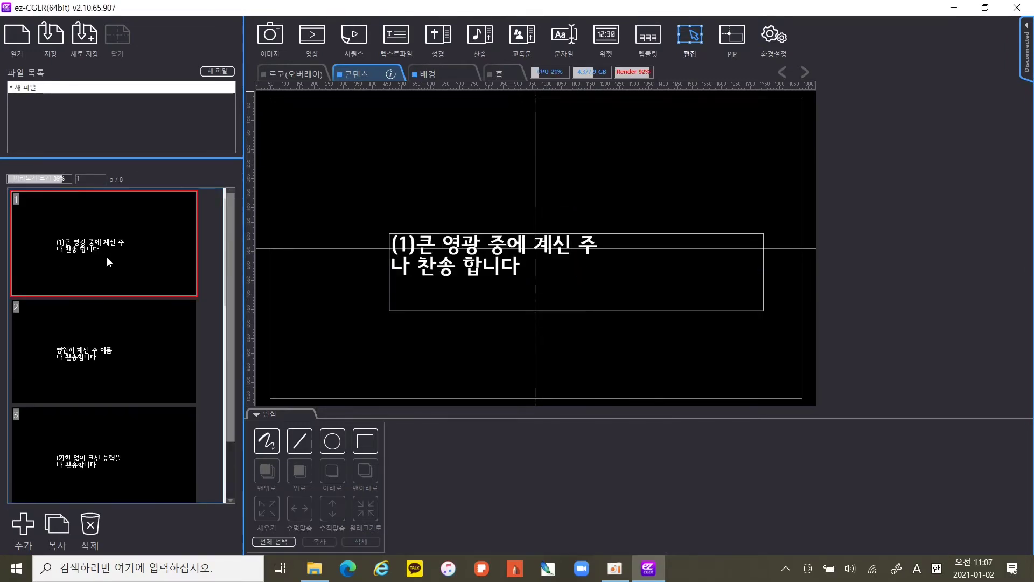
Step: Look through the imported lyrics pages as far as page 8, and return to the start of the page list
click(124, 334)
scroll(131, 338, down, 4)
click(133, 335)
scroll(135, 334, down, 6)
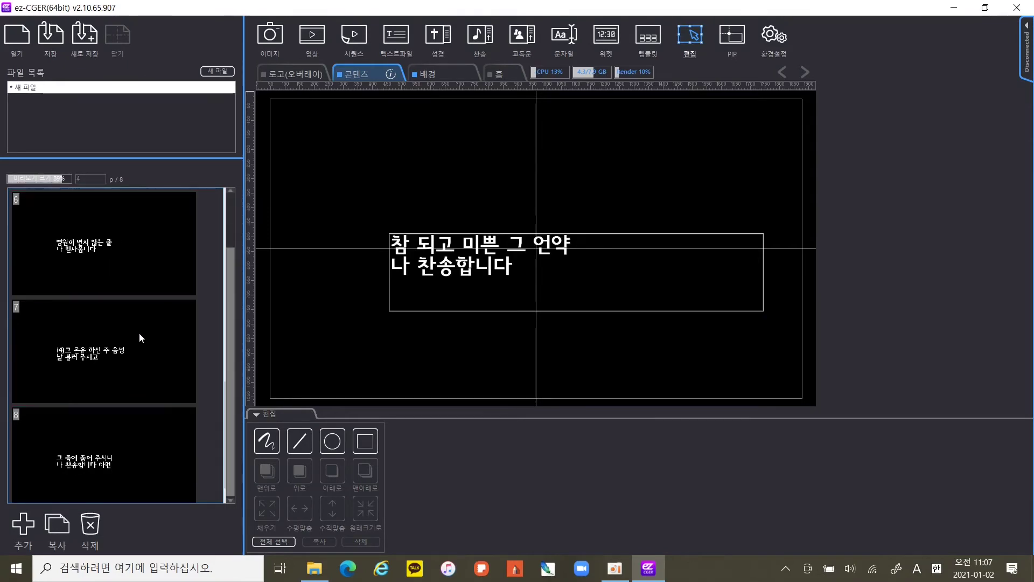
click(140, 331)
click(135, 414)
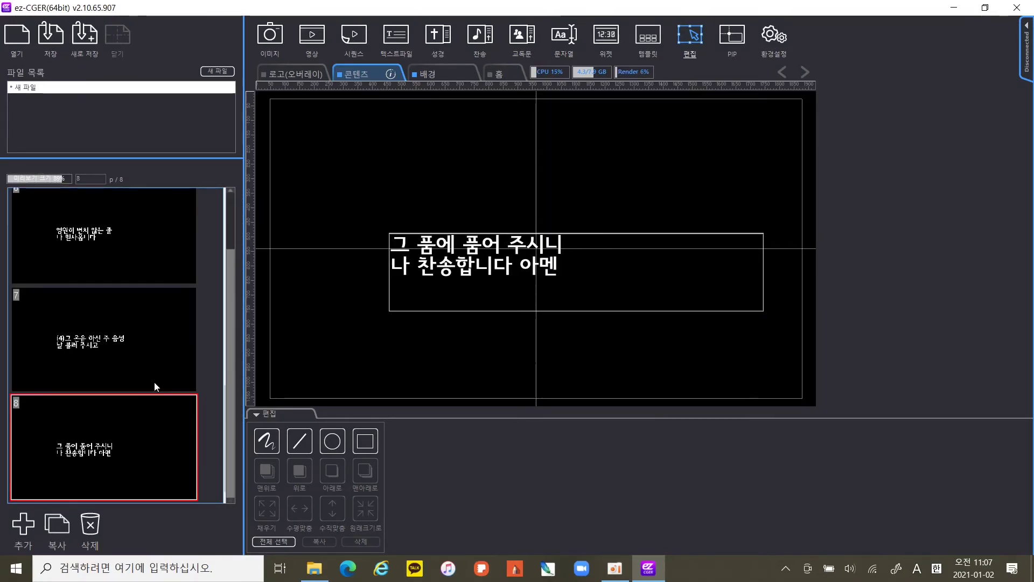
scroll(157, 355, up, 10)
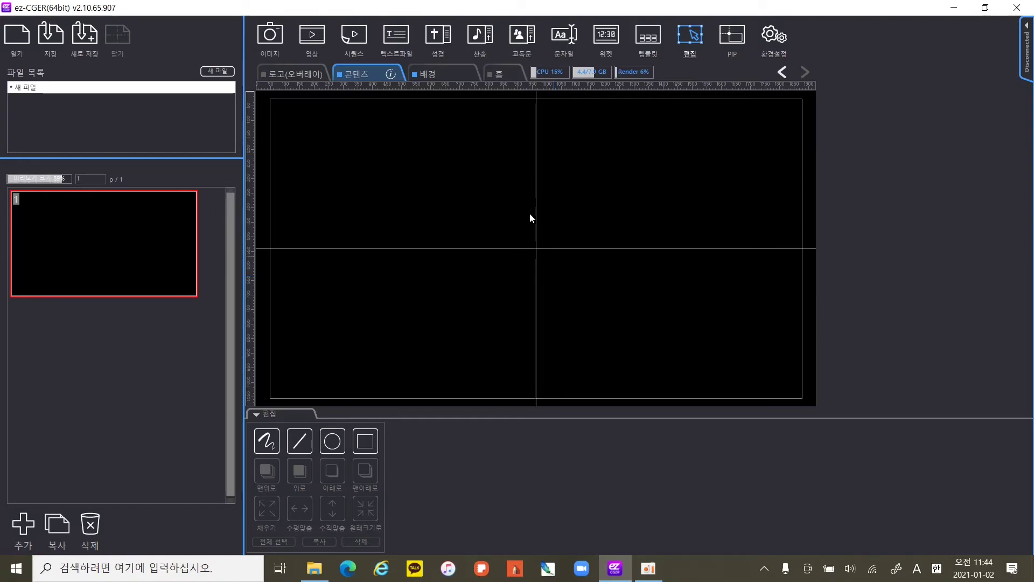
Step: Open the Bible (성경) tool, choose Leviticus (레위기) chapter 2 verse 4, and insert the verse on page 1 with the gold-band template
click(441, 35)
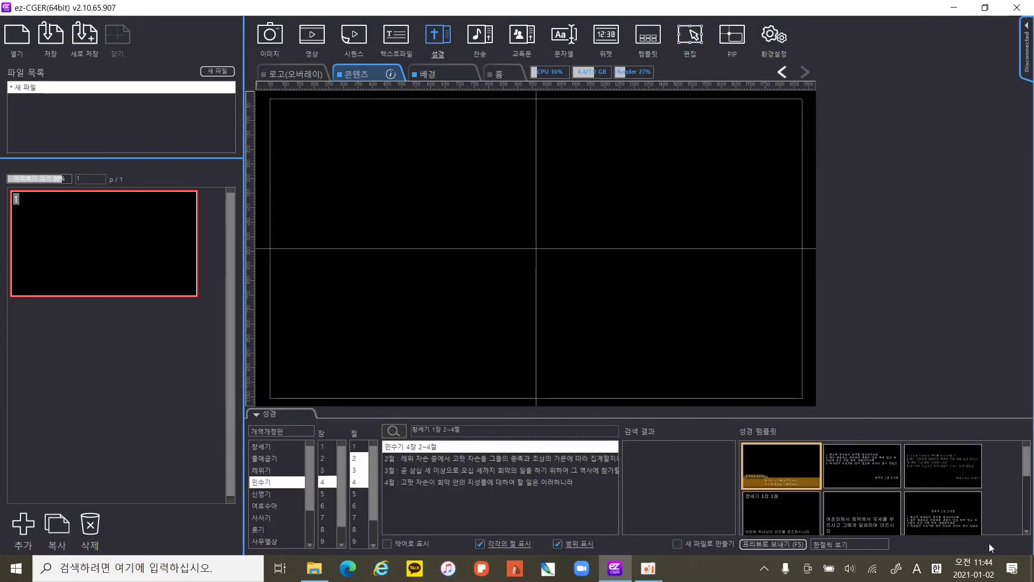
click(273, 517)
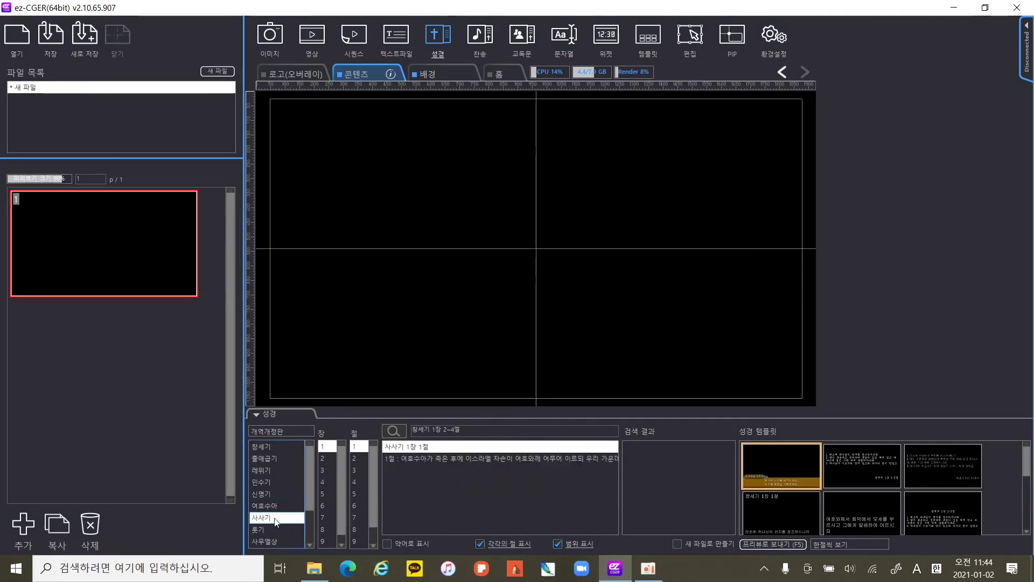
click(274, 459)
click(275, 470)
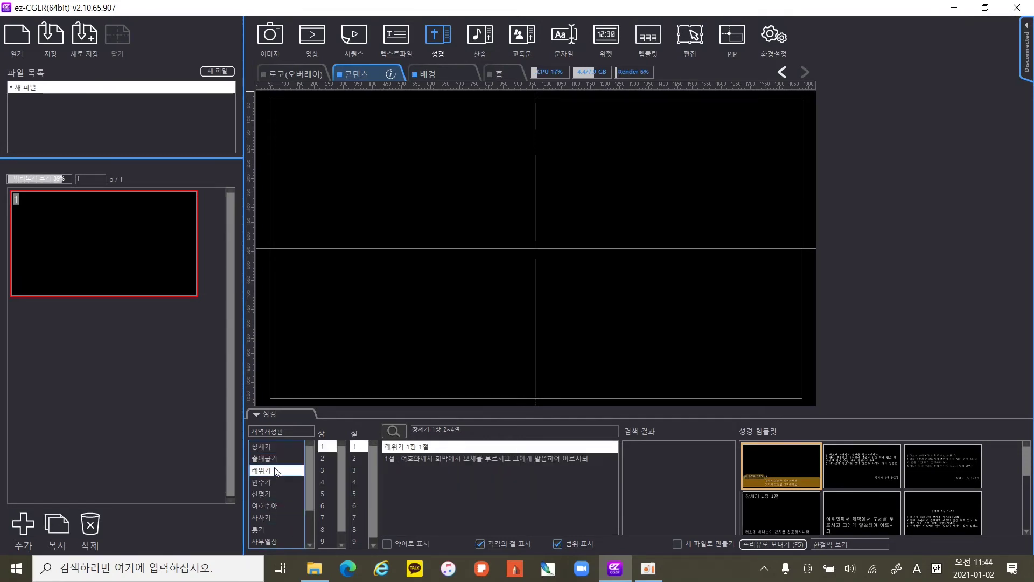
click(325, 458)
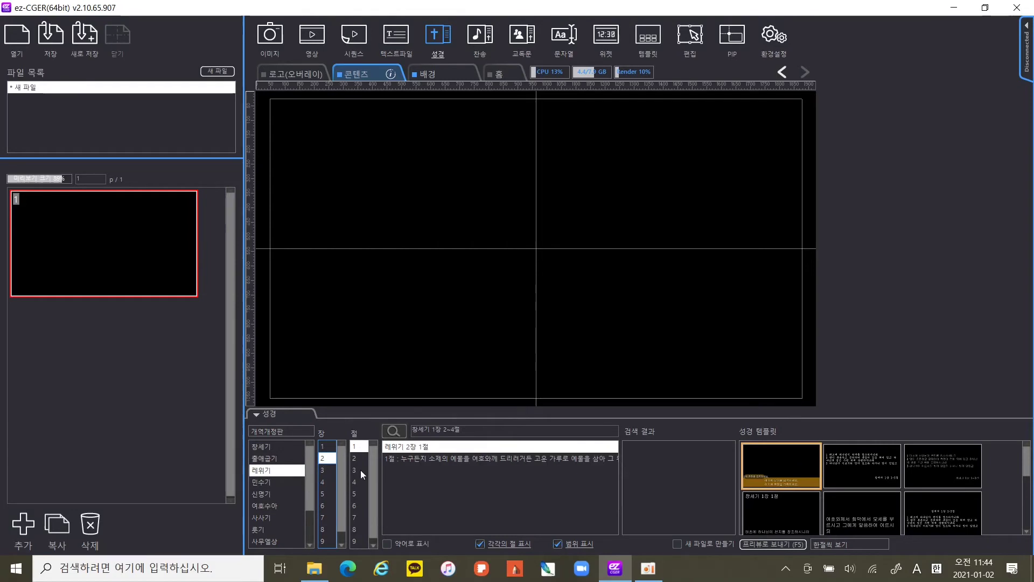
click(355, 482)
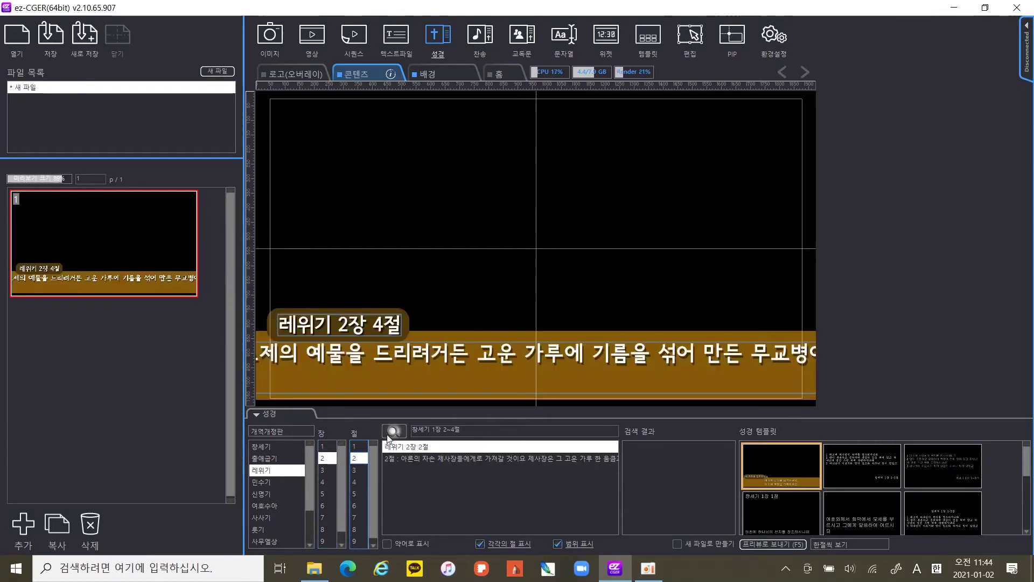
click(360, 483)
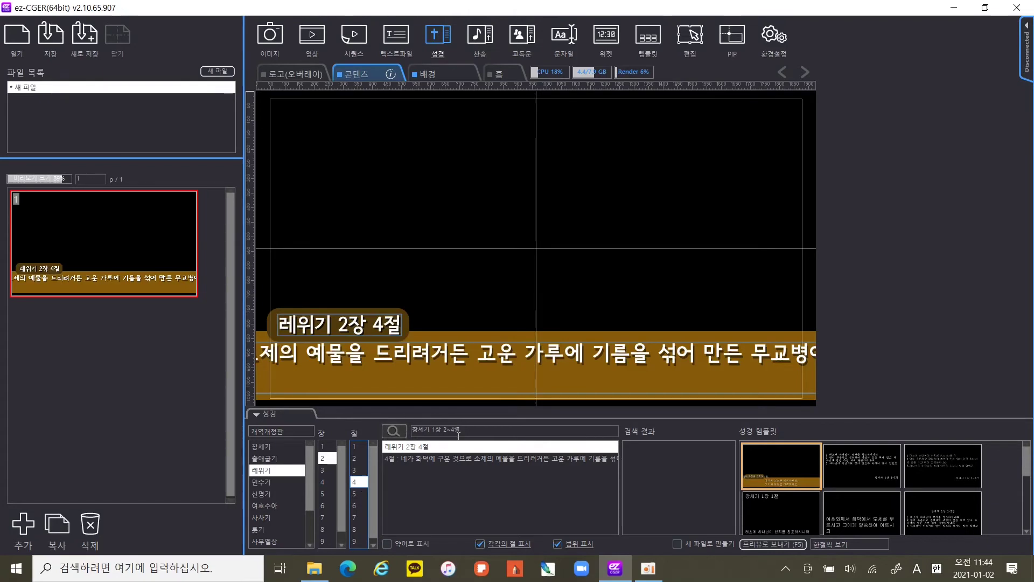
Step: Delete page 1 containing the inserted Leviticus verse
click(170, 267)
key(Delete)
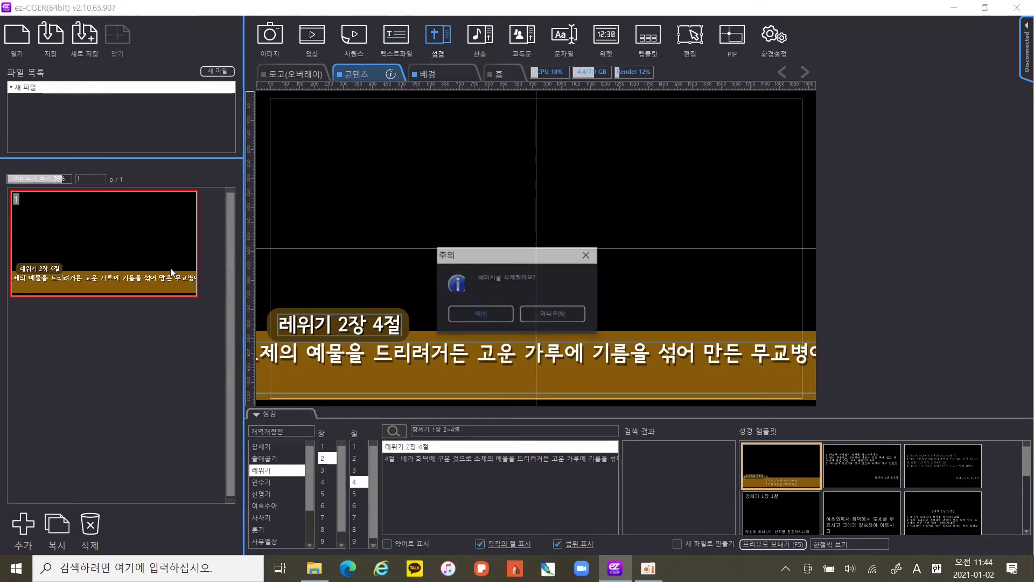
key(Return)
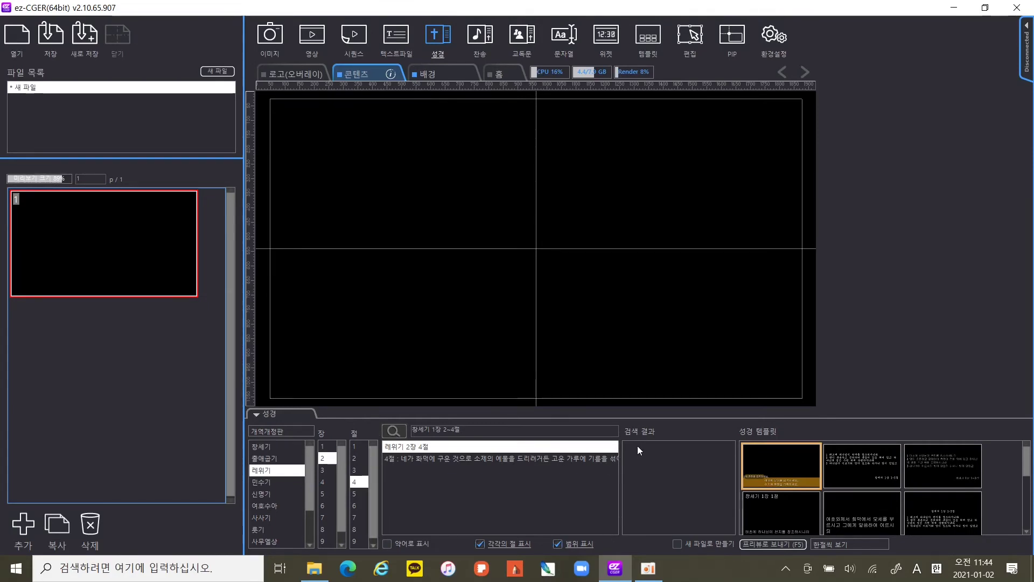
Step: Turn off the verse range (범위 표시) and individual verse number (각각의 절 표시) options, leaving abbreviations (약어로 표시) off
click(558, 543)
click(480, 544)
click(426, 542)
click(426, 543)
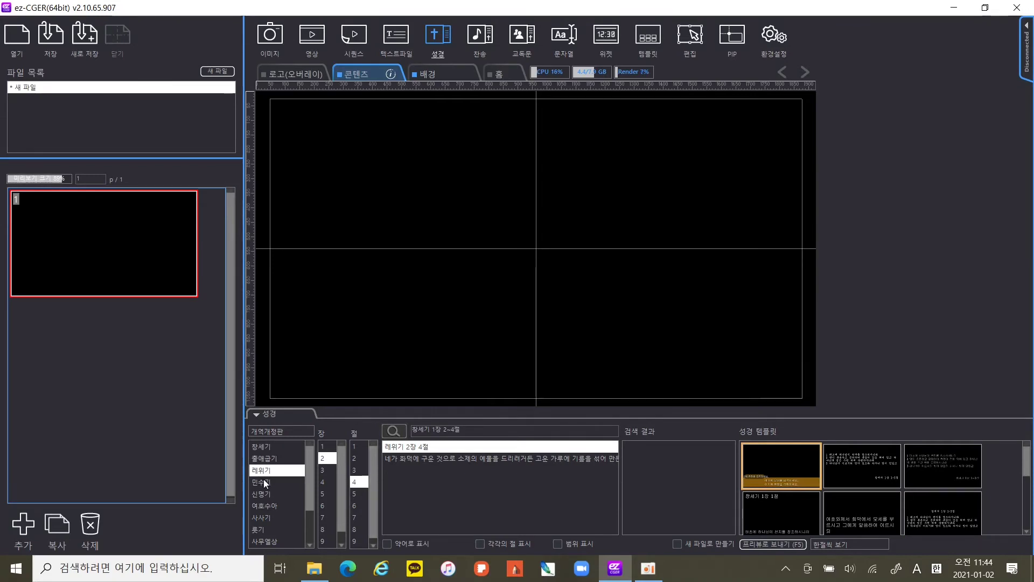
Step: Select verses 2 to 4 of Leviticus (레위기) chapter 3
click(328, 471)
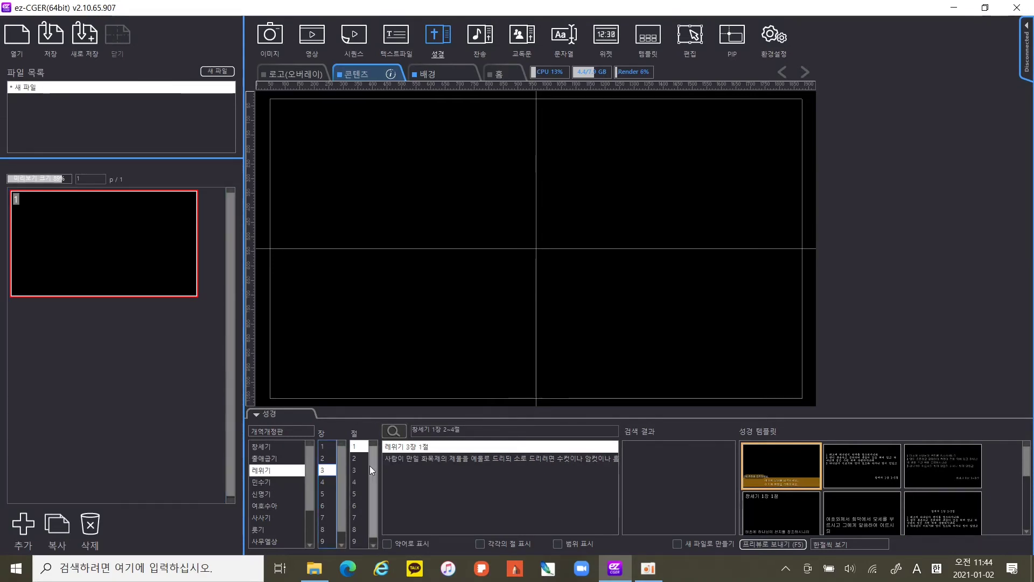
click(356, 471)
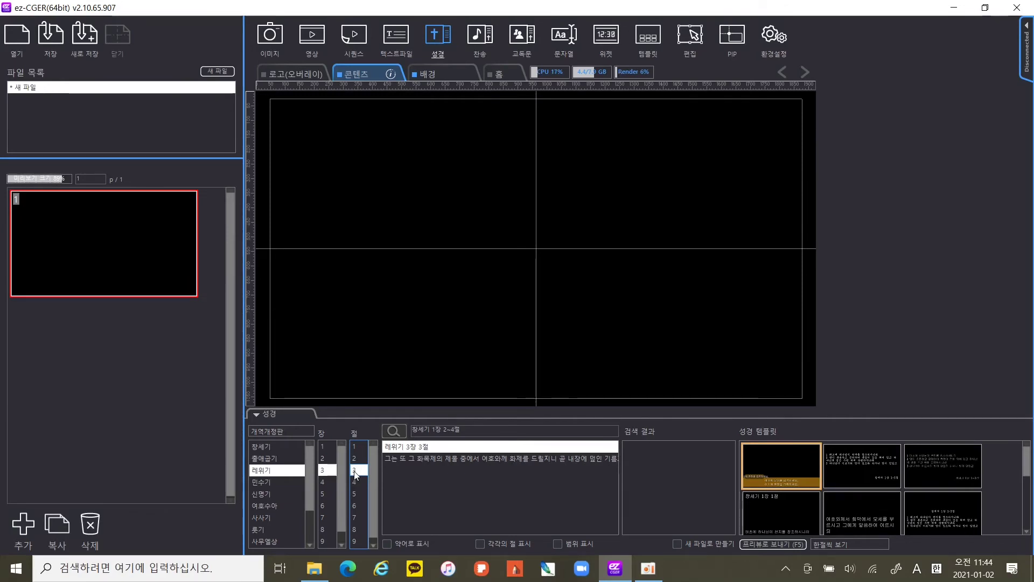
click(360, 459)
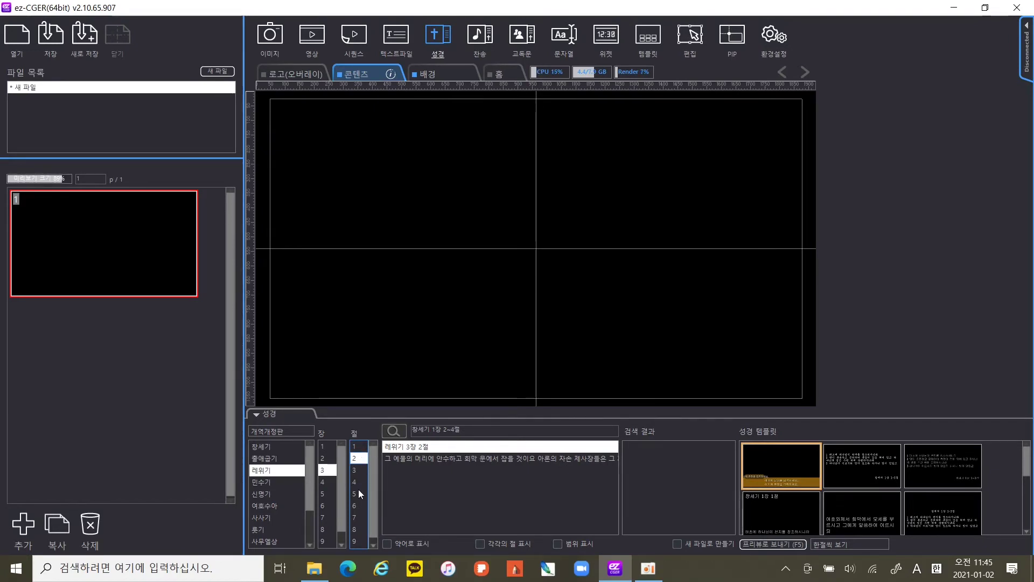
shift+click(357, 483)
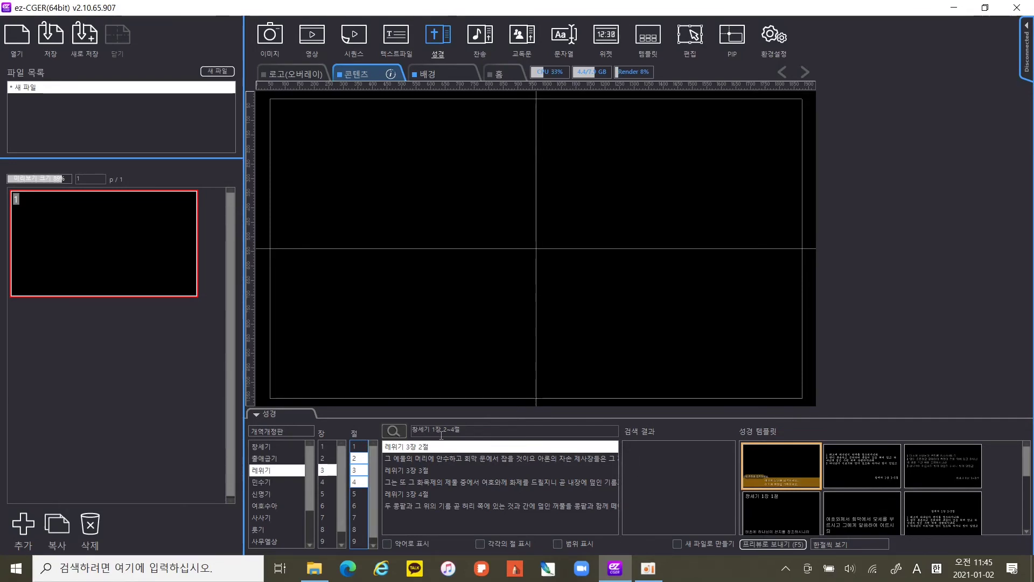
Step: Try searching the Bible with the short reference "출애굽기 1:1~3"
key(Tab)
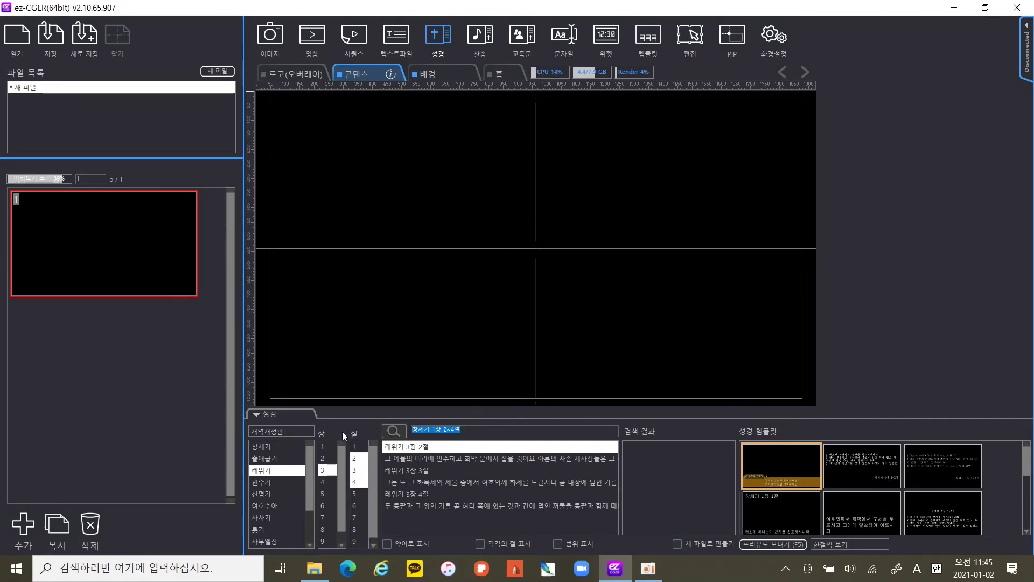
text(cnfdo)
key(BackSpace)
key(BackSpace)
key(BackSpace)
key(BackSpace)
key(BackSpace)
key(Hangul)
text(출애굽기)
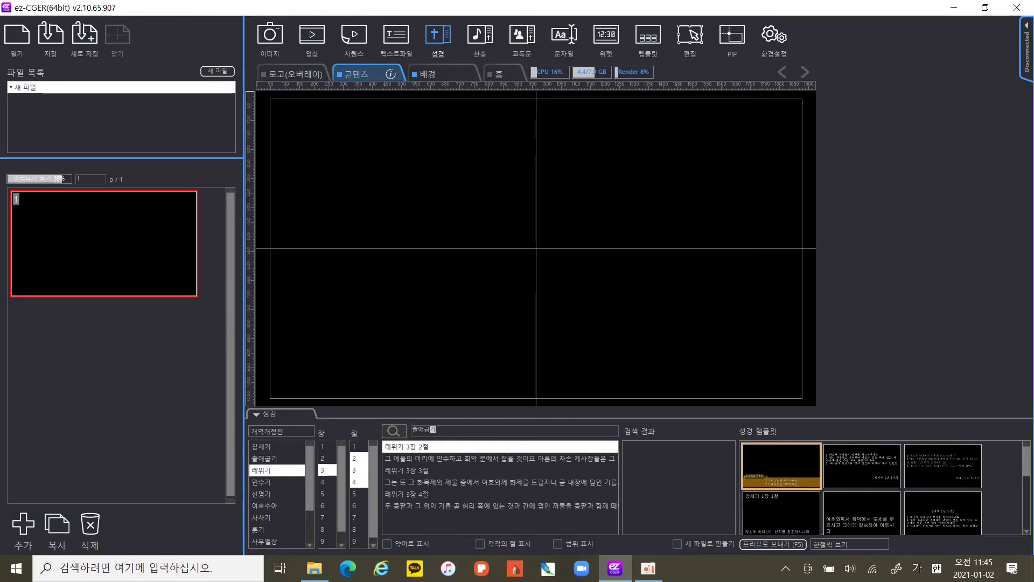
text( 1:1~3)
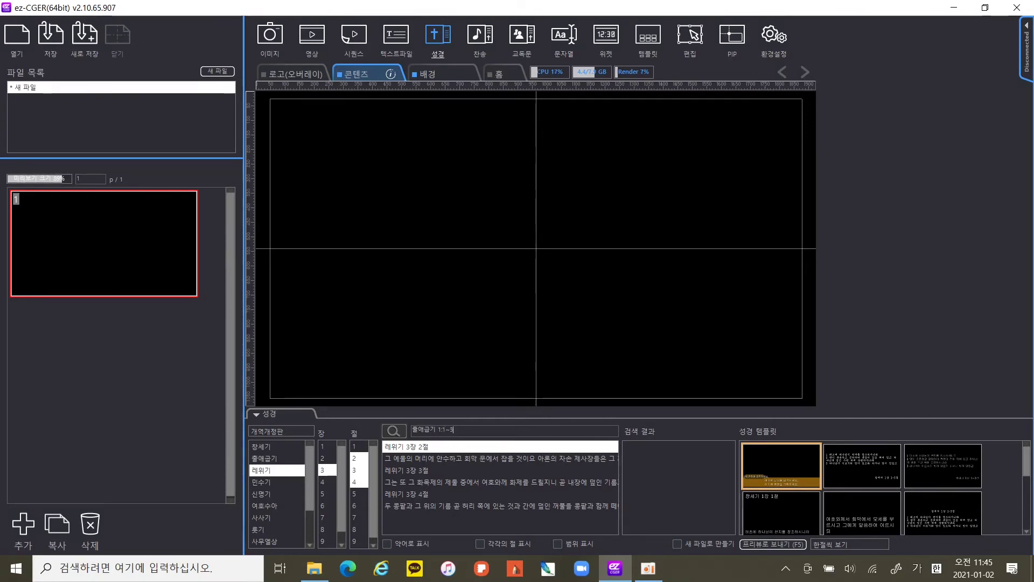
key(Return)
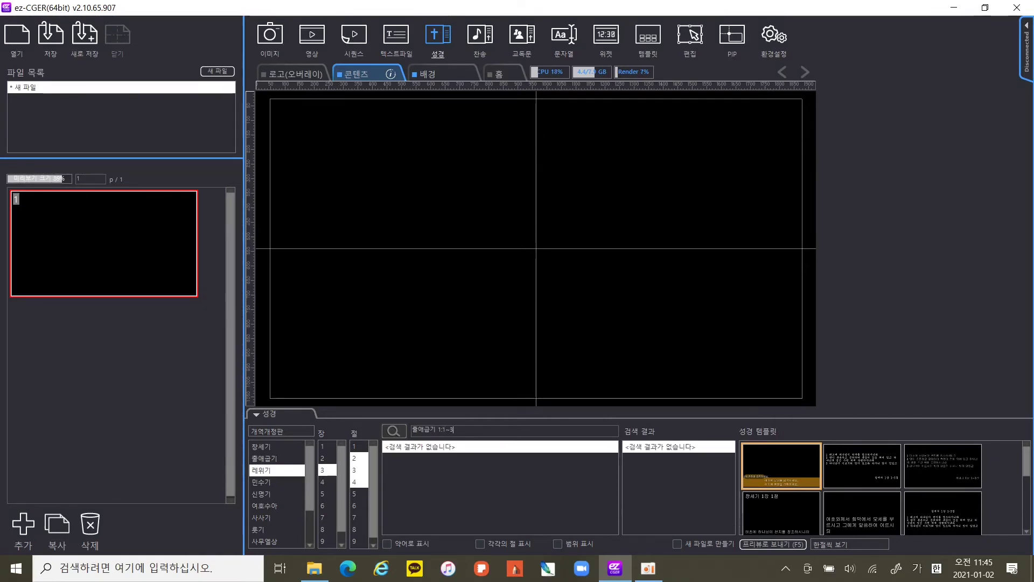
Step: Rewrite the Bible search text as "출애굽기 1장 1~3절"
click(444, 429)
key(BackSpace)
text(장)
click(492, 433)
text(저)
Step: Replace the search text with "출애굽기 1장 3~4절" and run the Bible search
drag(489, 429, 338, 423)
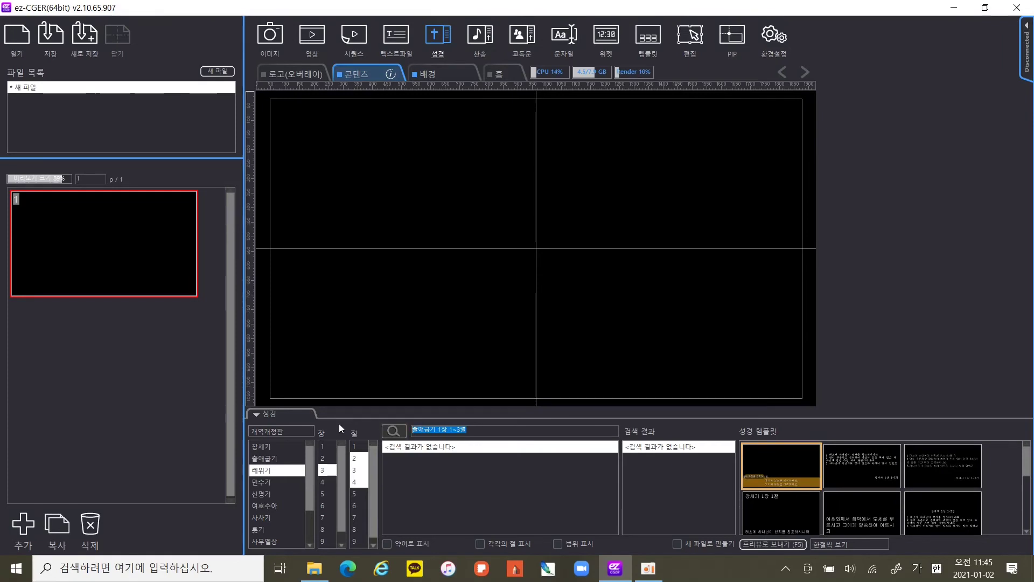
text(출애굽기 1장)
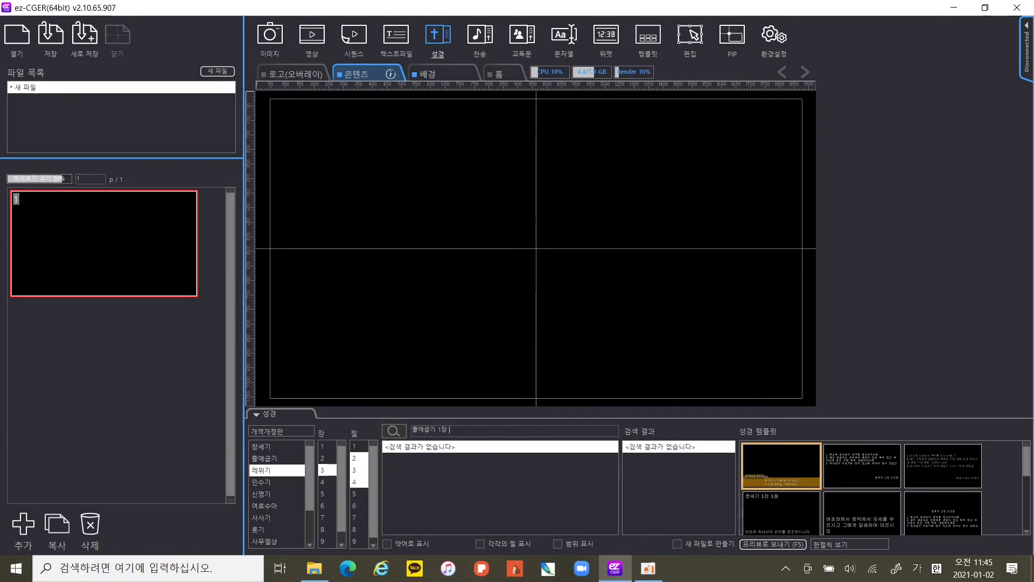
text( 3~4절)
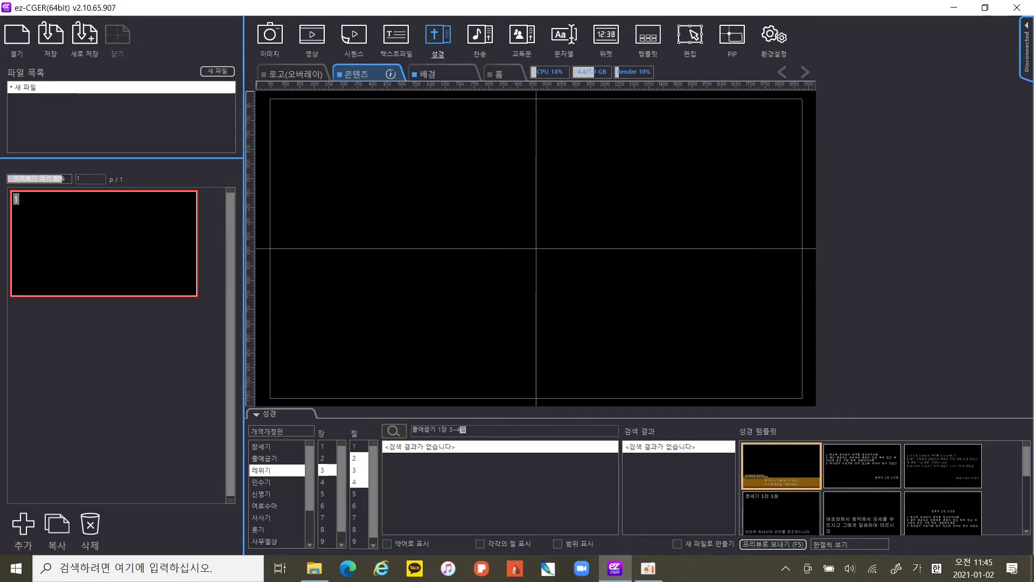
key(Return)
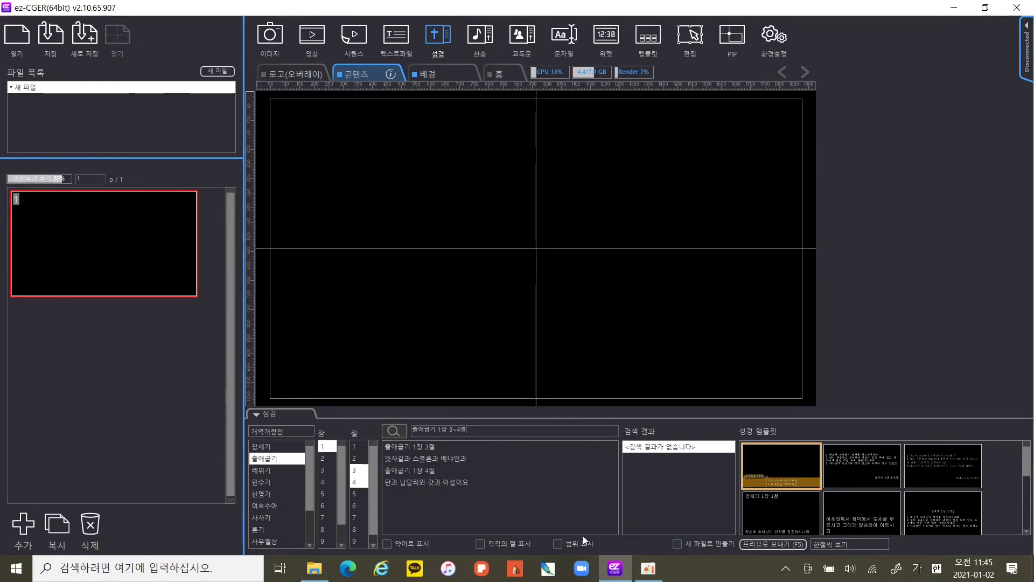
Step: Try the abbreviated book name option (약어로 표시) on the Exodus passage, and turn it off again
click(385, 544)
click(388, 544)
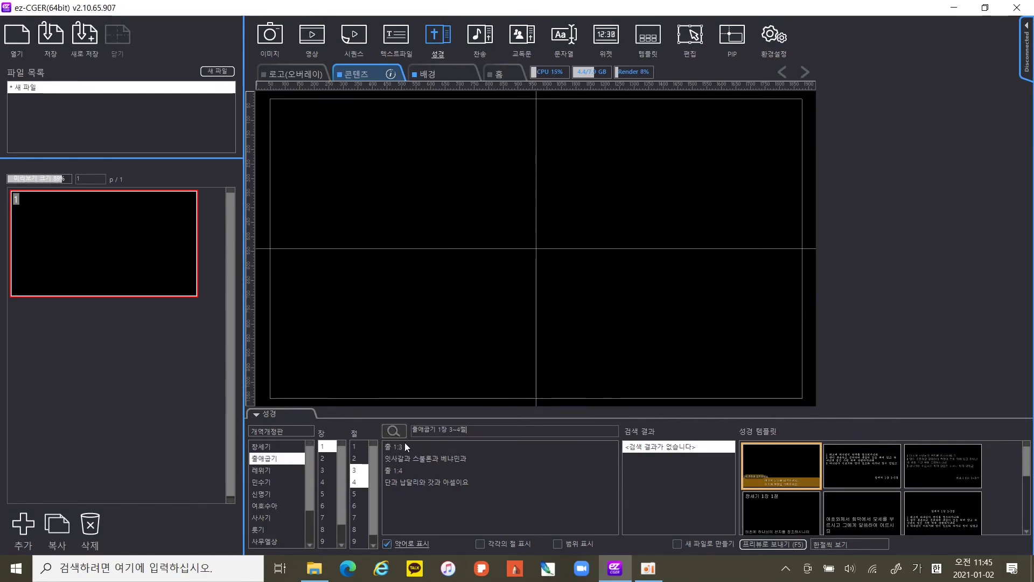
click(387, 544)
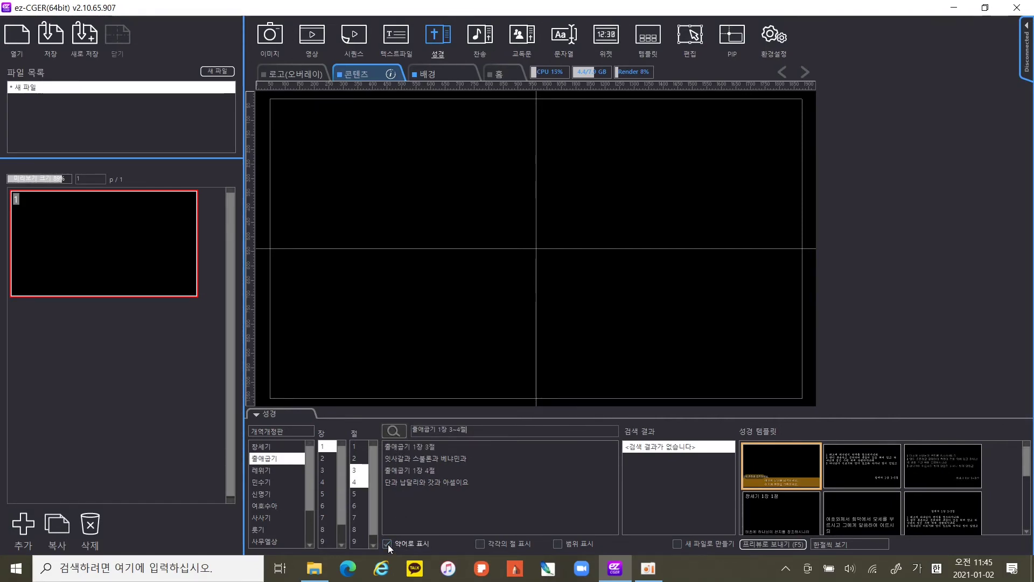
Step: Try the individual verse number option (각각의 절 표시) on the Exodus verse lines, and turn it off again
click(479, 542)
click(440, 447)
click(439, 470)
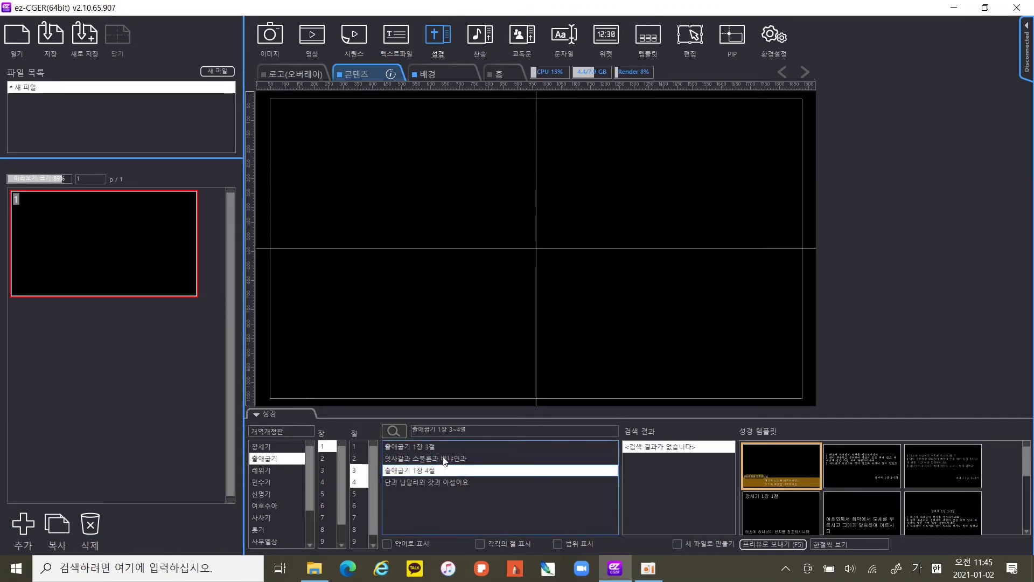
click(445, 448)
click(441, 473)
click(390, 483)
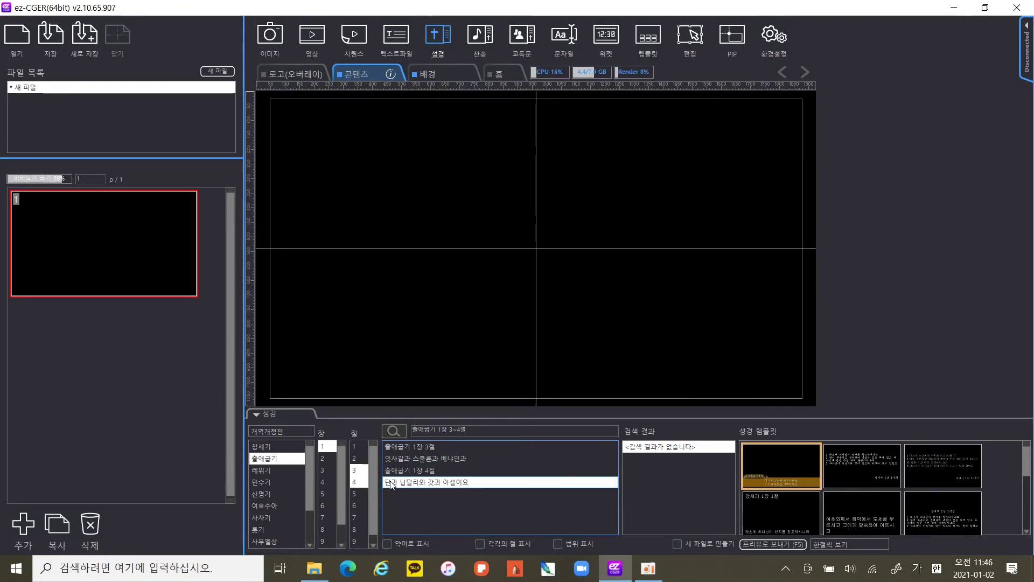
click(488, 544)
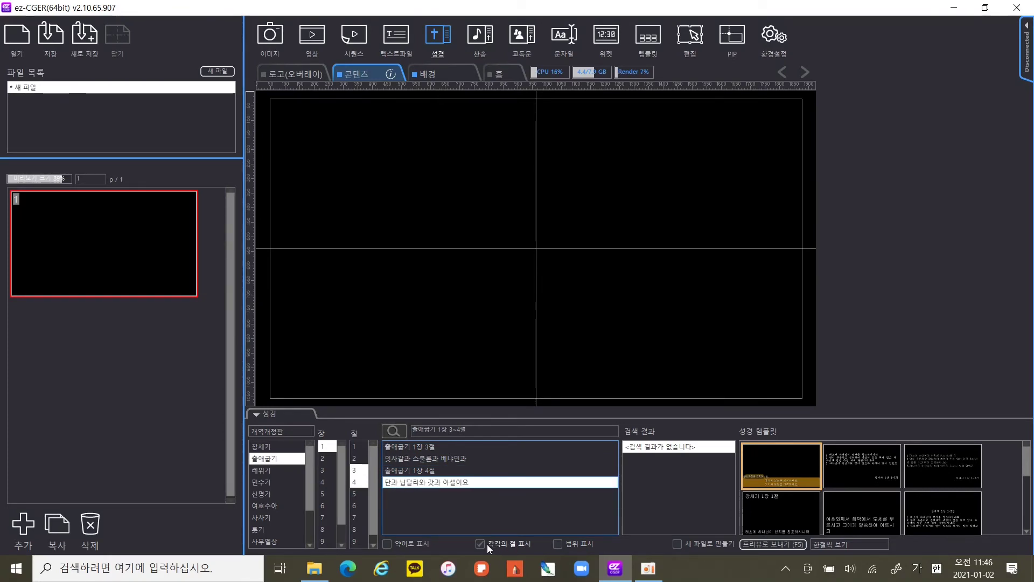
click(477, 547)
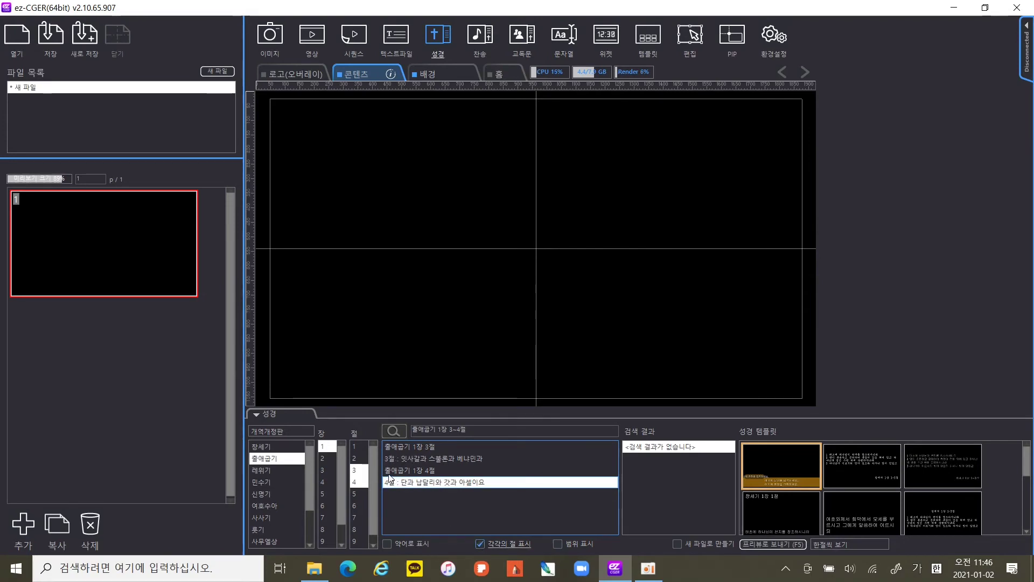
click(393, 458)
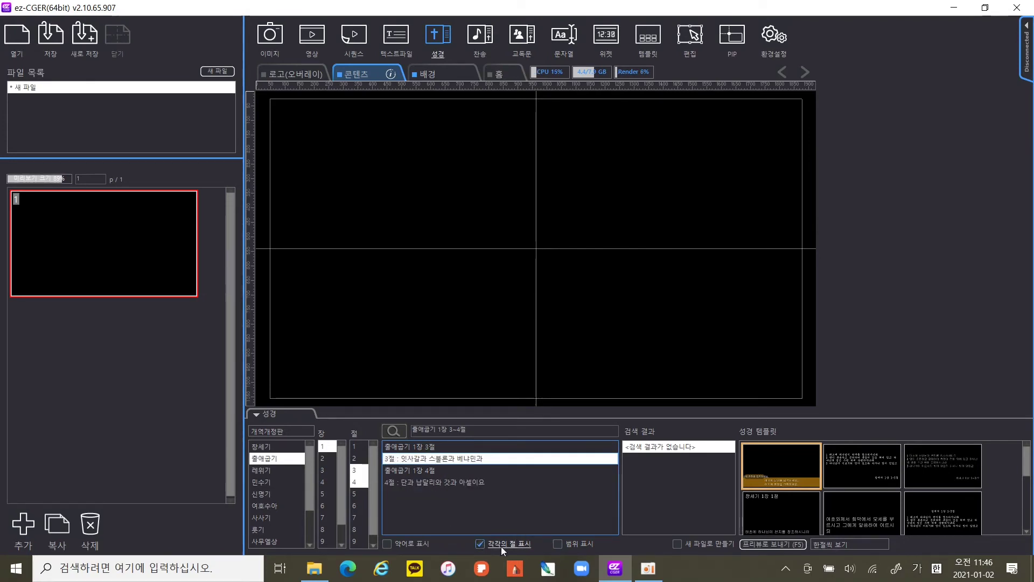
click(482, 543)
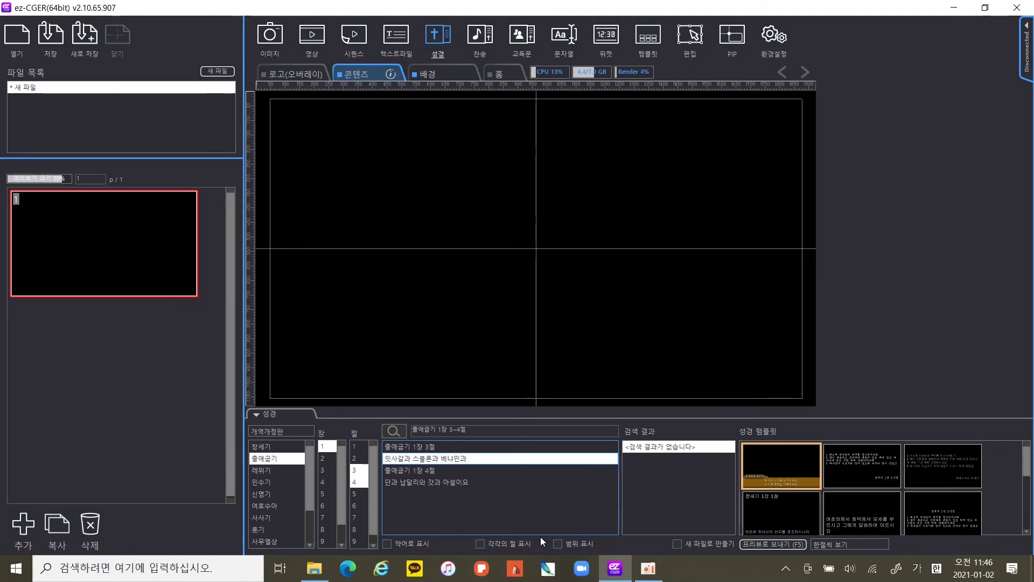
Step: Turn on the verse range option (범위 표시) to combine the separate Exodus verse headings into one
click(439, 447)
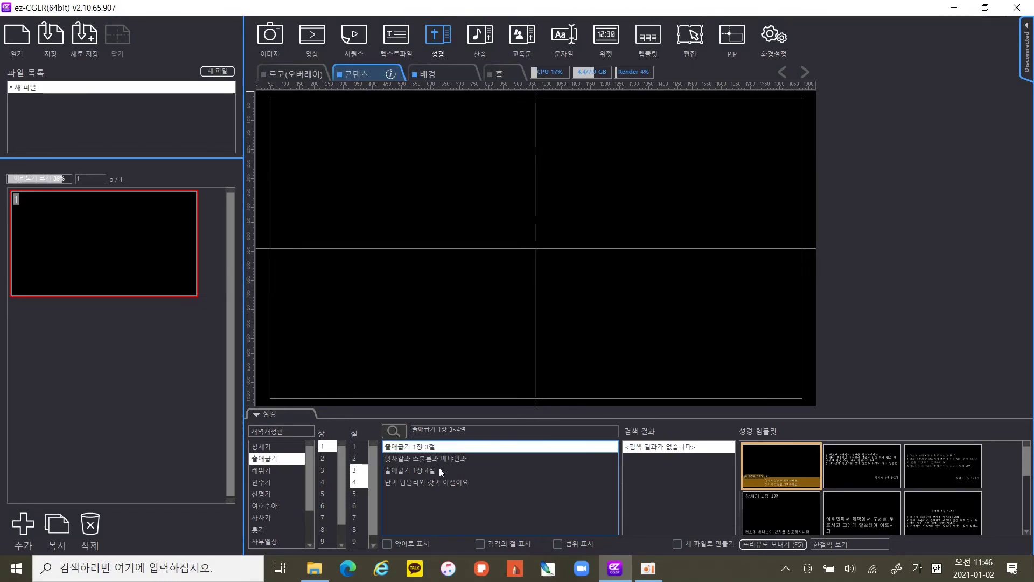
click(438, 469)
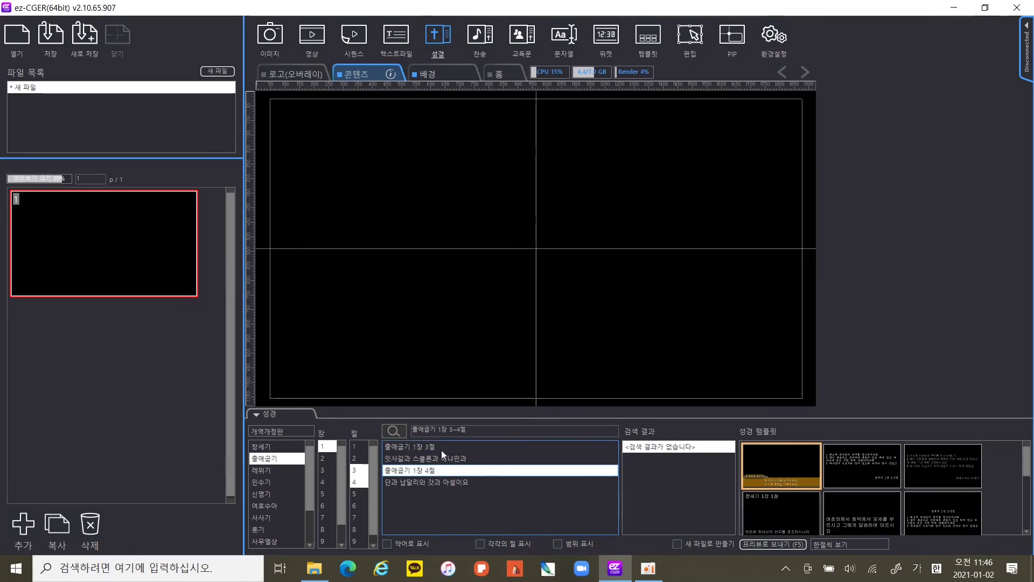
click(558, 543)
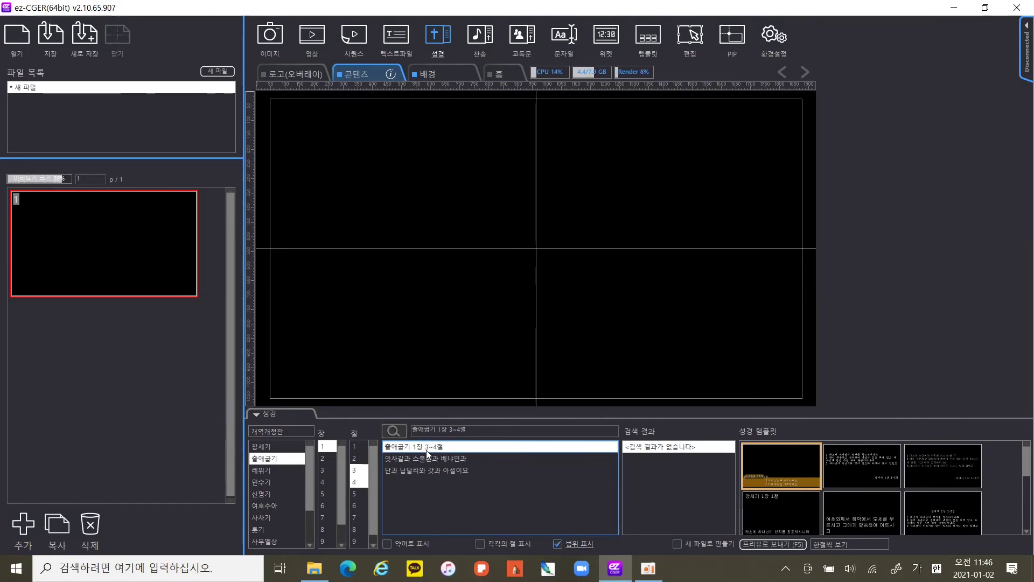
Step: Check the Exodus verse lines 3 and 4 and turn on the individual verse number option (각각의 절 표시)
click(439, 458)
click(439, 470)
click(441, 459)
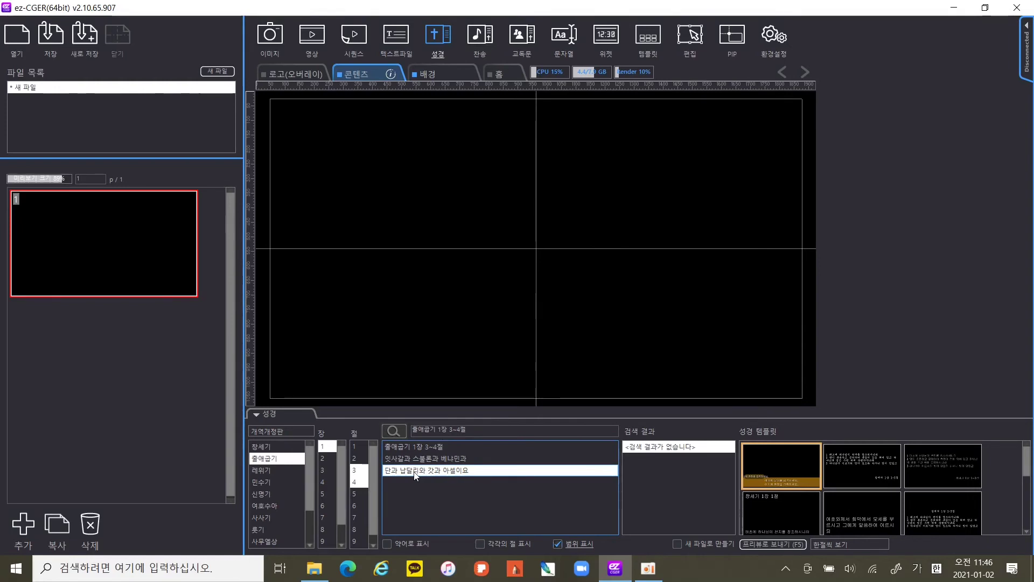
click(480, 542)
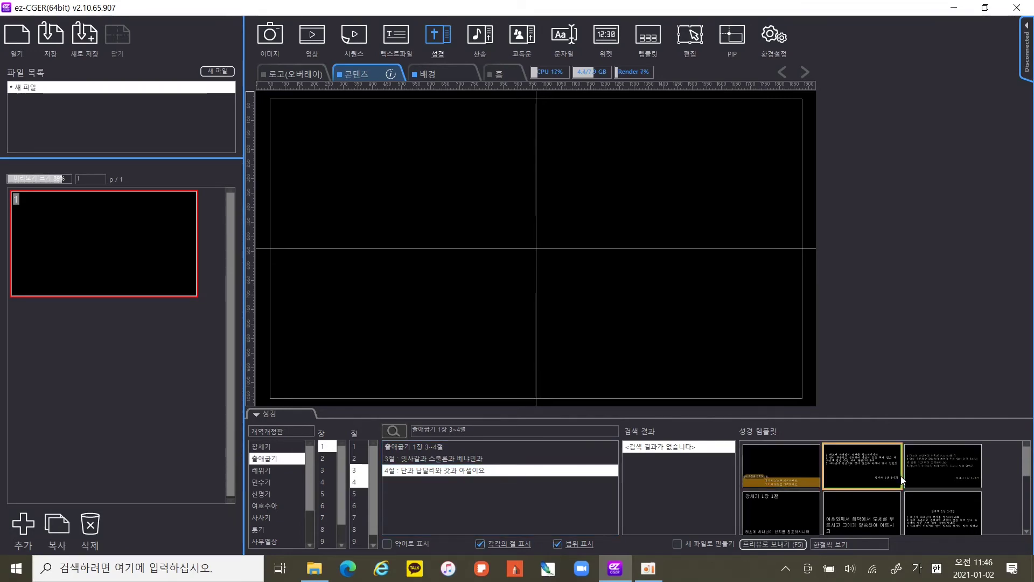
Step: Insert the Exodus 1장 3~4절 passage with the Bible template headed "창세기 1장 1절" and check both generated pages
scroll(867, 497, down, 1)
click(775, 465)
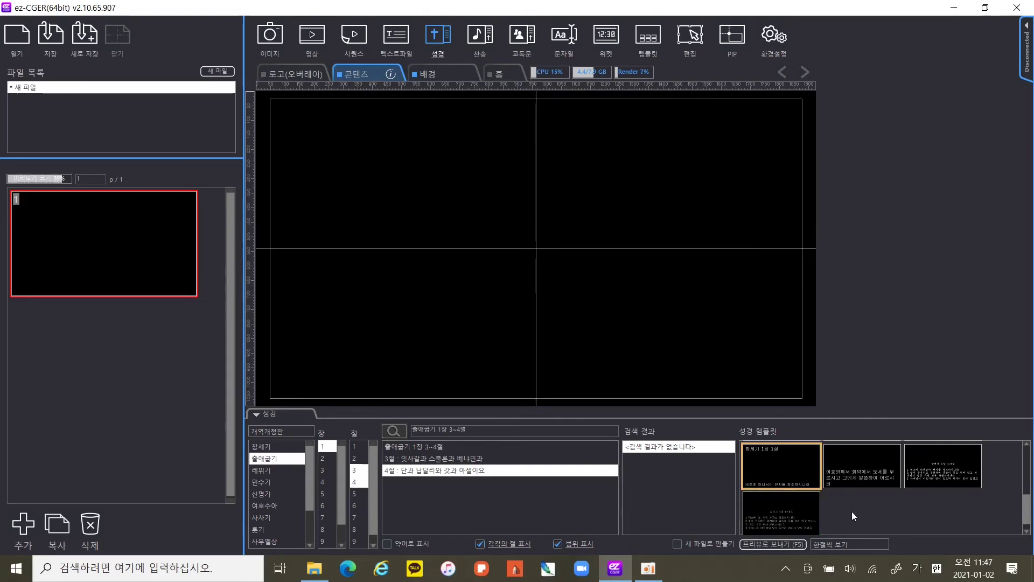
double_click(795, 467)
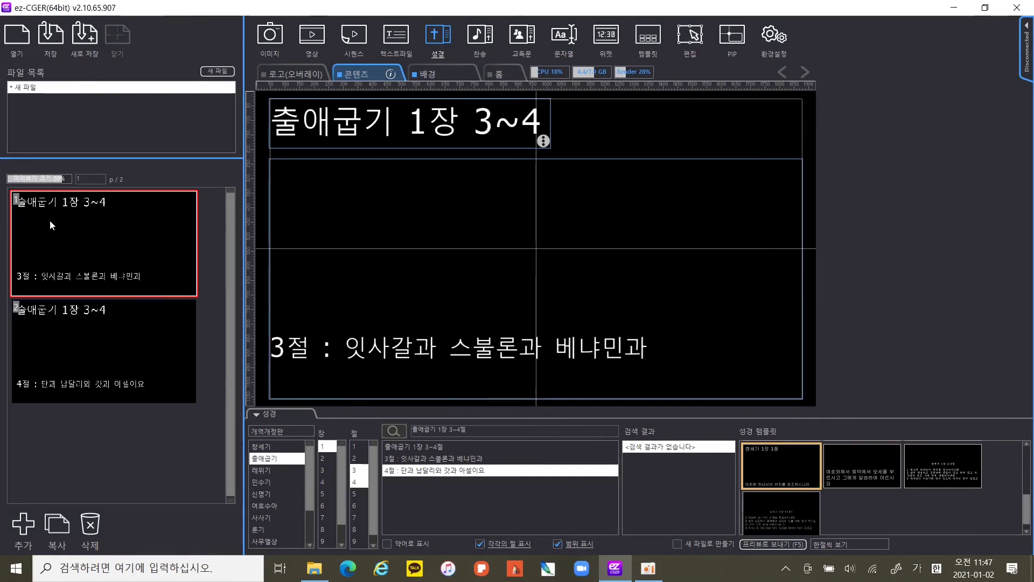
click(124, 338)
click(124, 247)
click(137, 351)
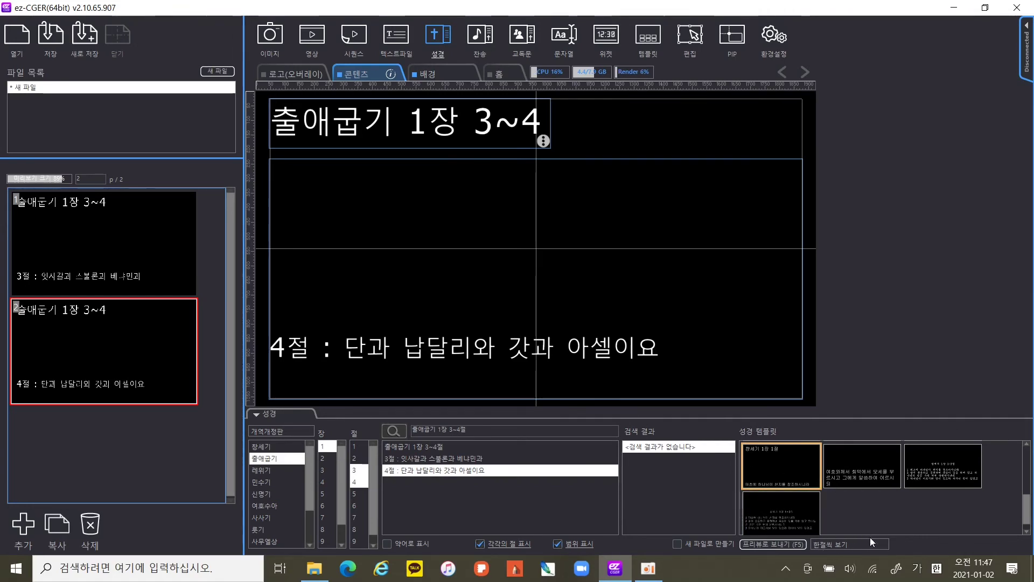
Step: Set the display mode to 두절씩 보기 and insert the passage again with the same template, without keeping the current page format
click(832, 543)
click(902, 499)
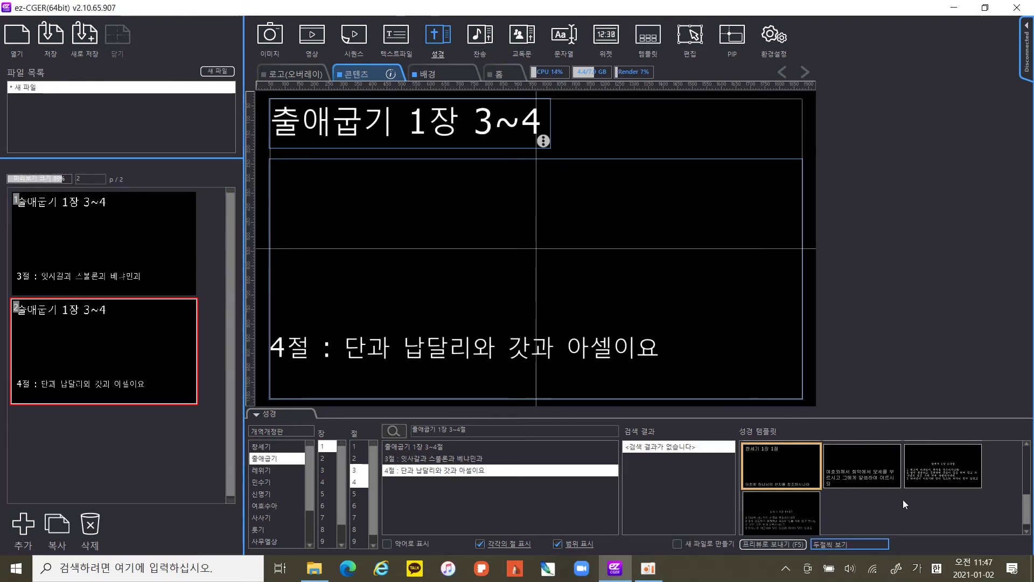
click(784, 468)
click(784, 468)
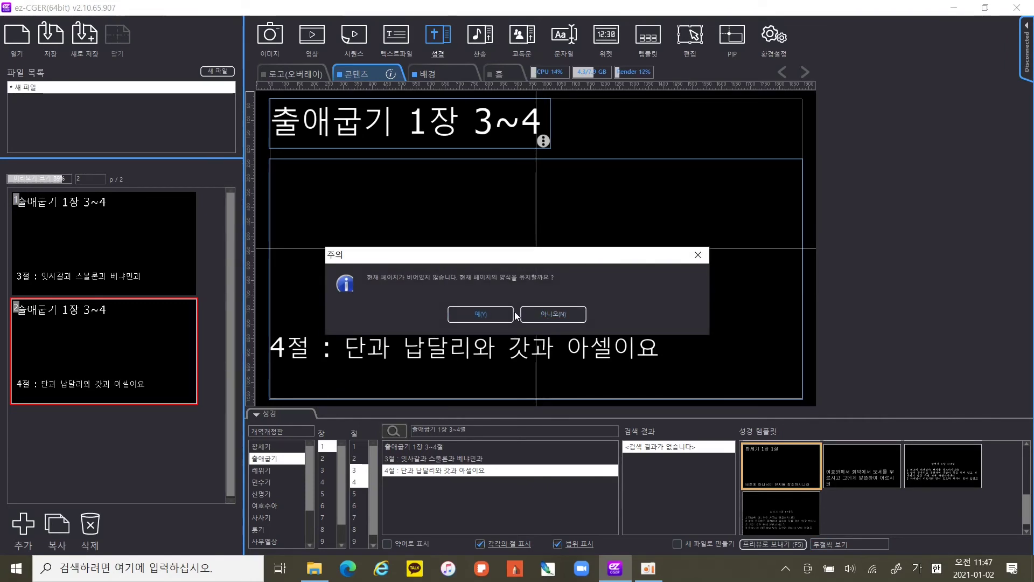
click(555, 315)
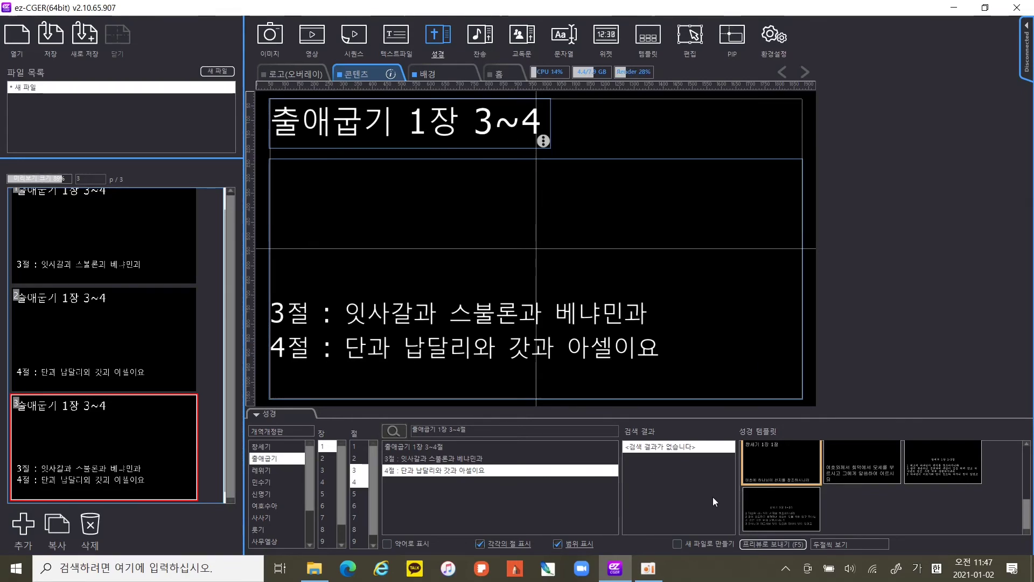
scroll(847, 493, up, 1)
click(861, 472)
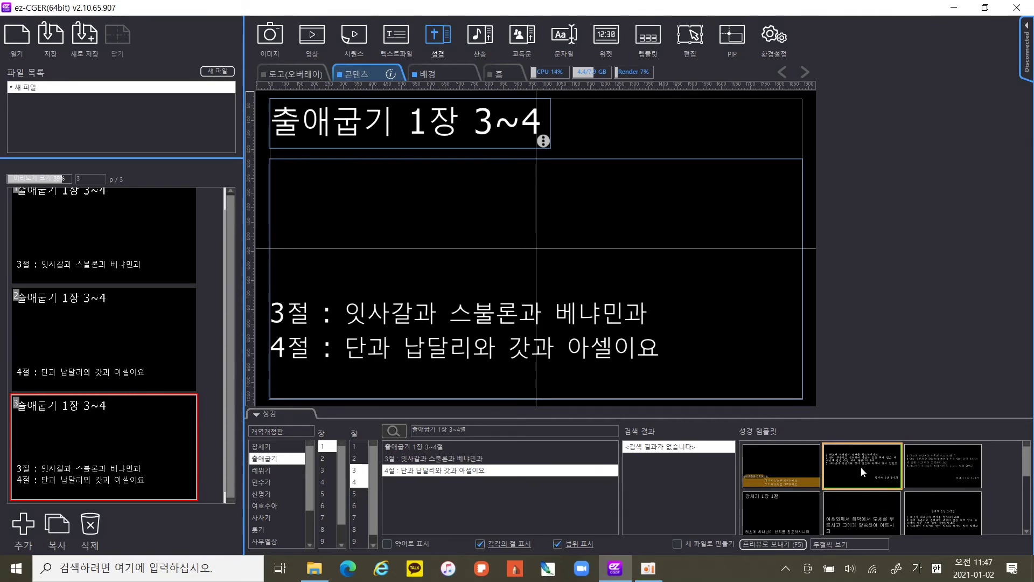
Step: Open the file 20201227 03.hcg and select page 9 with the 갈라디아서 2장 20~21절 verse
click(17, 35)
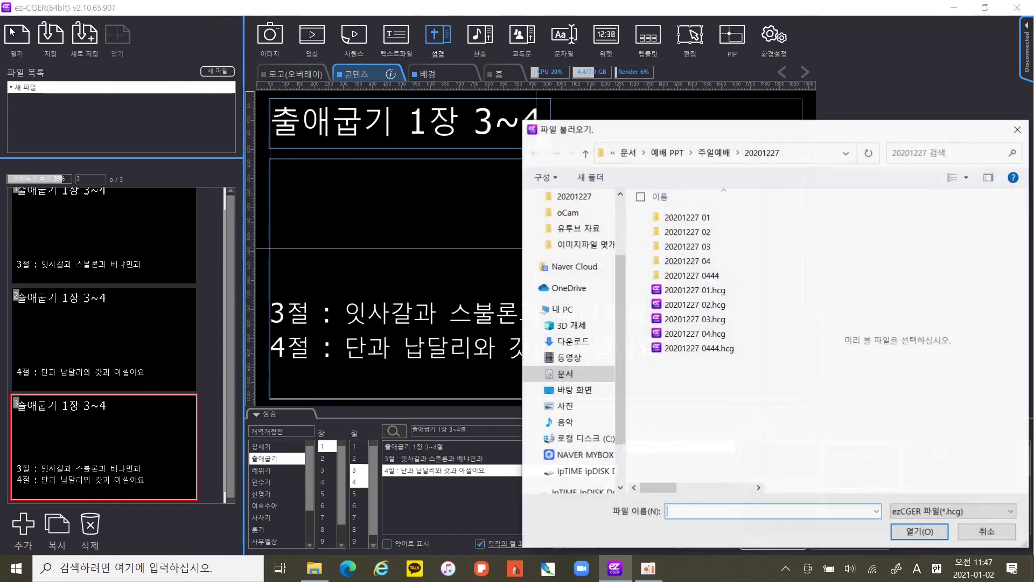
double_click(698, 321)
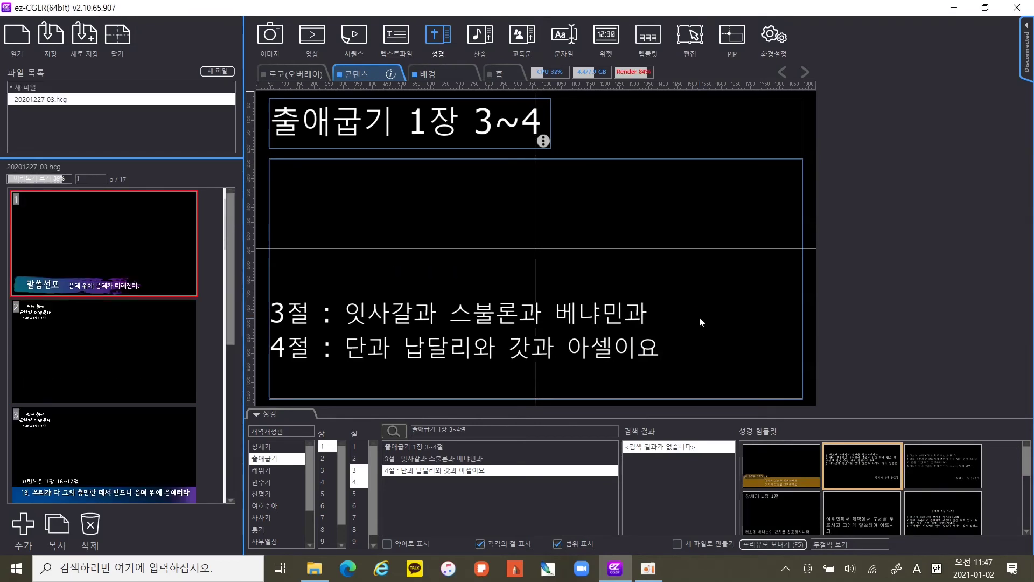
scroll(108, 299, down, 3)
scroll(130, 298, down, 4)
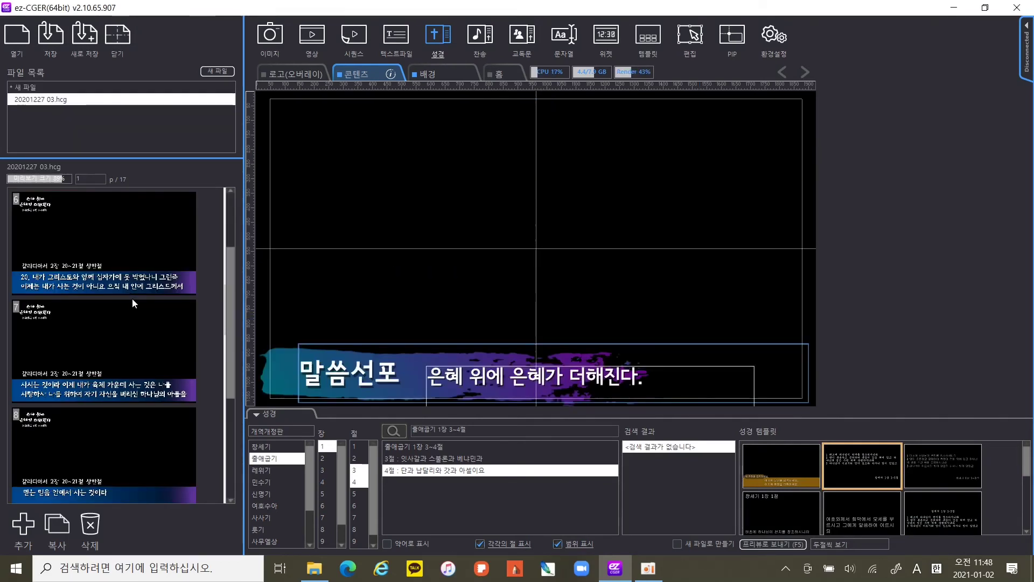
click(127, 322)
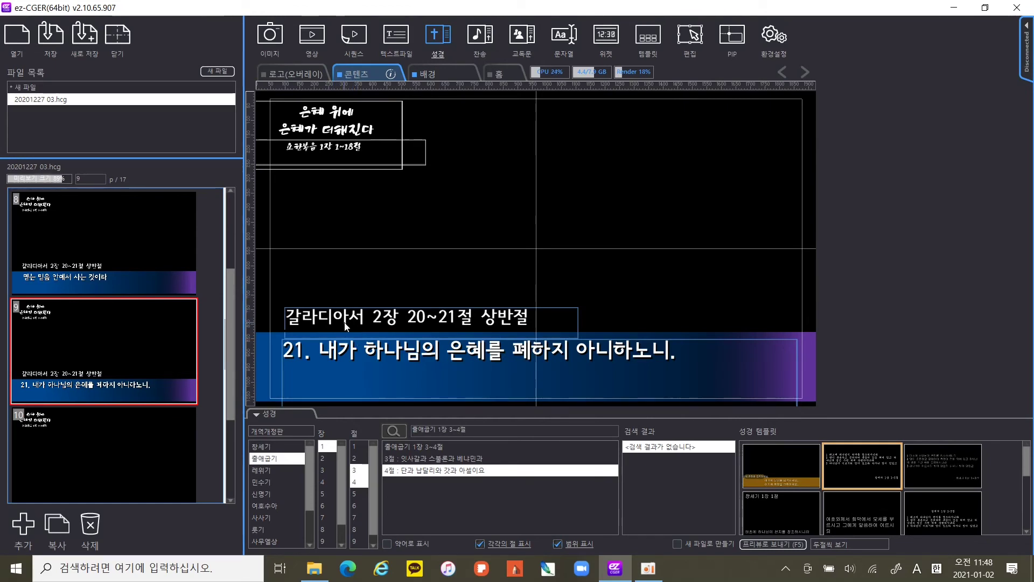
click(346, 352)
click(341, 280)
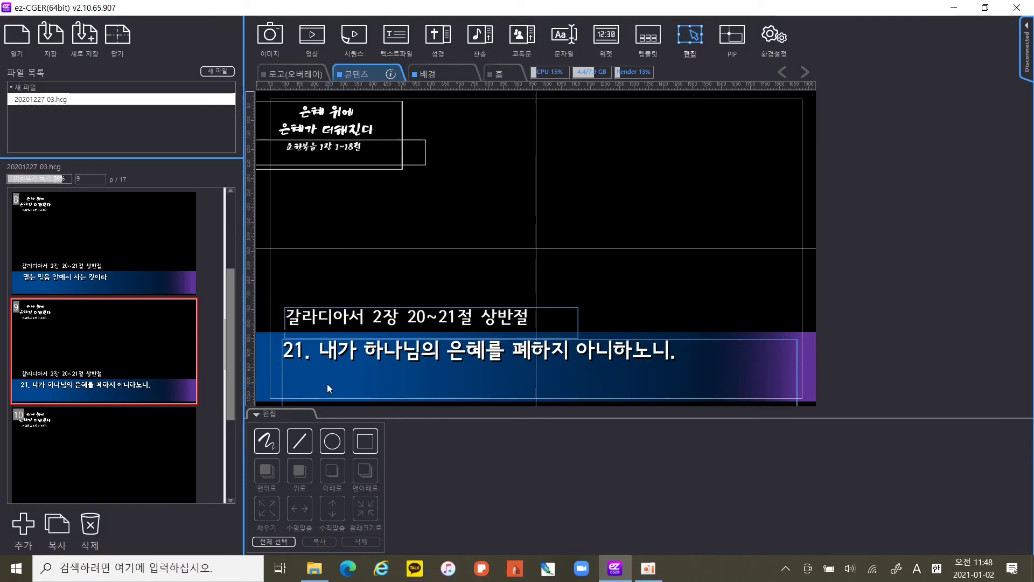
click(120, 354)
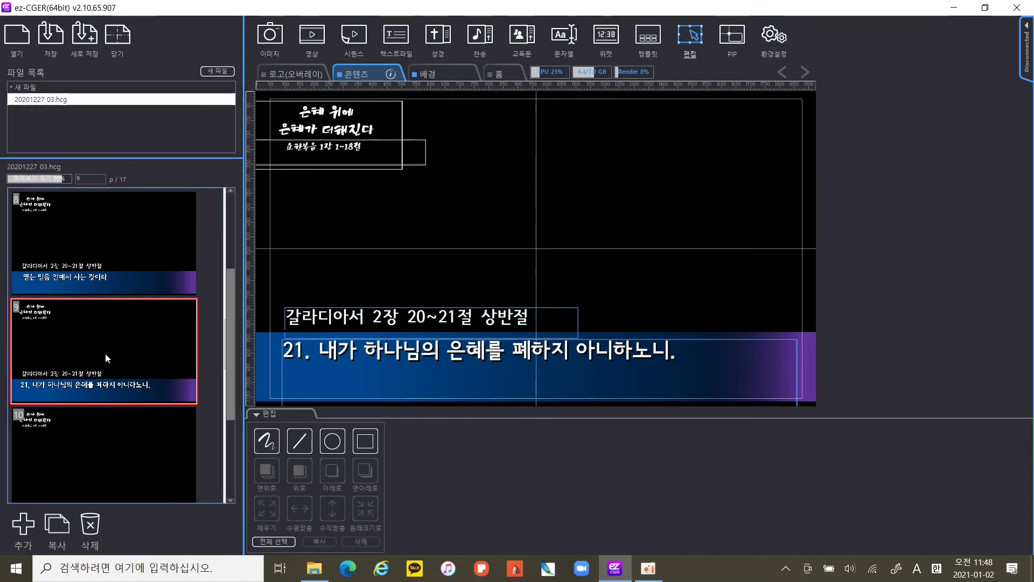
Step: Send Exodus chapter 1 verse 5 from the Bible tool to page 9, keeping the current page's format
click(442, 36)
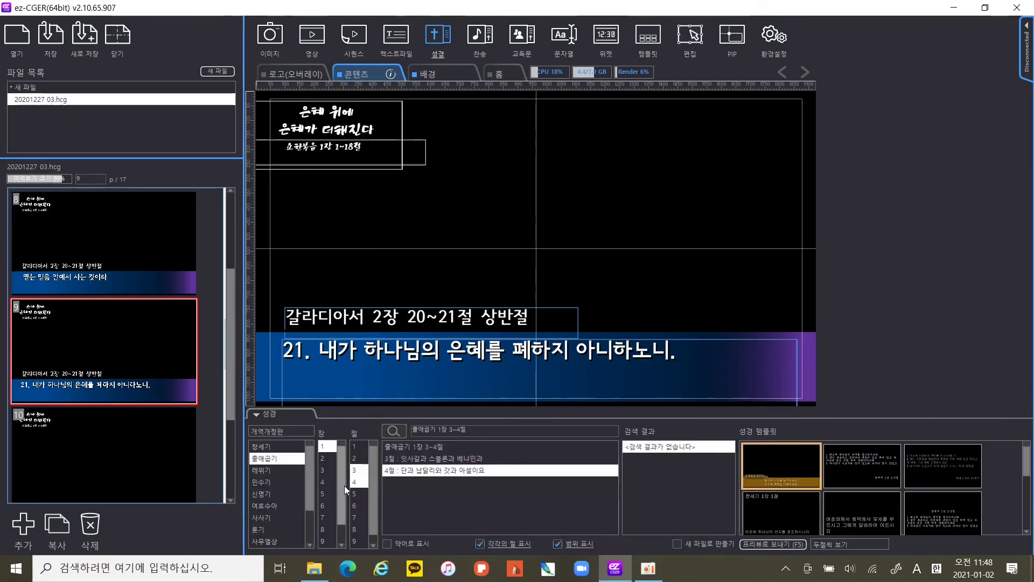
click(359, 493)
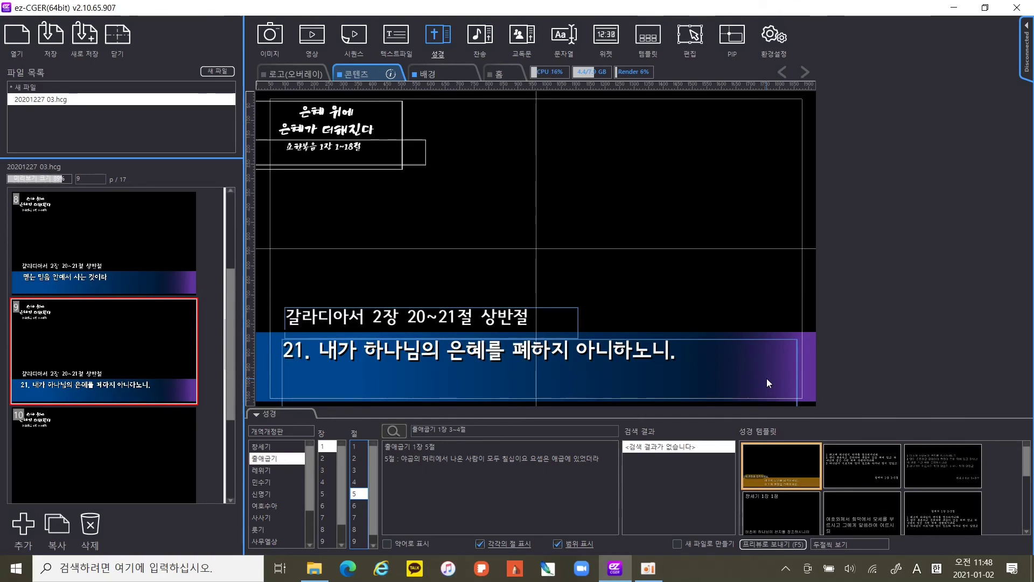
click(774, 545)
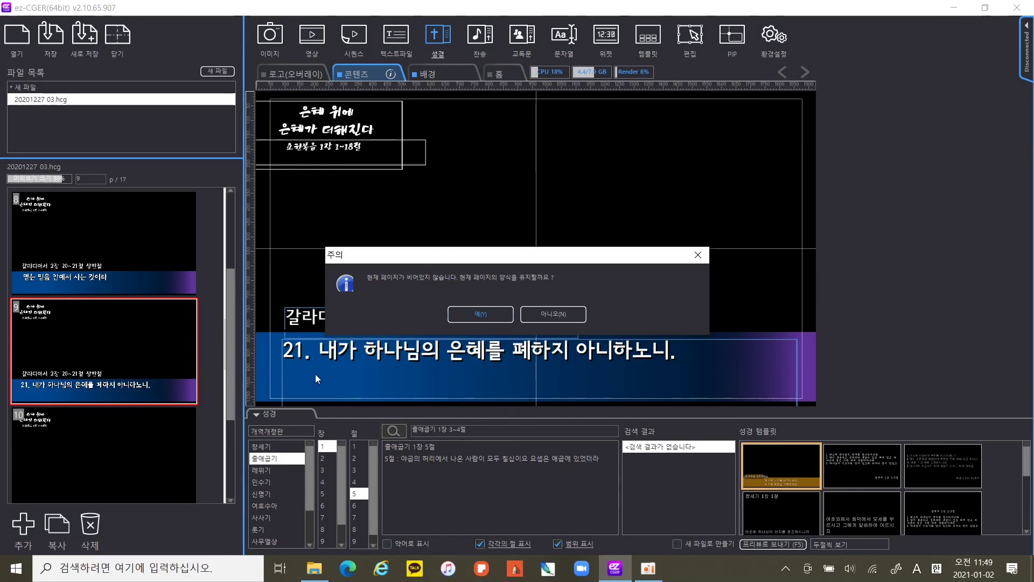
click(482, 315)
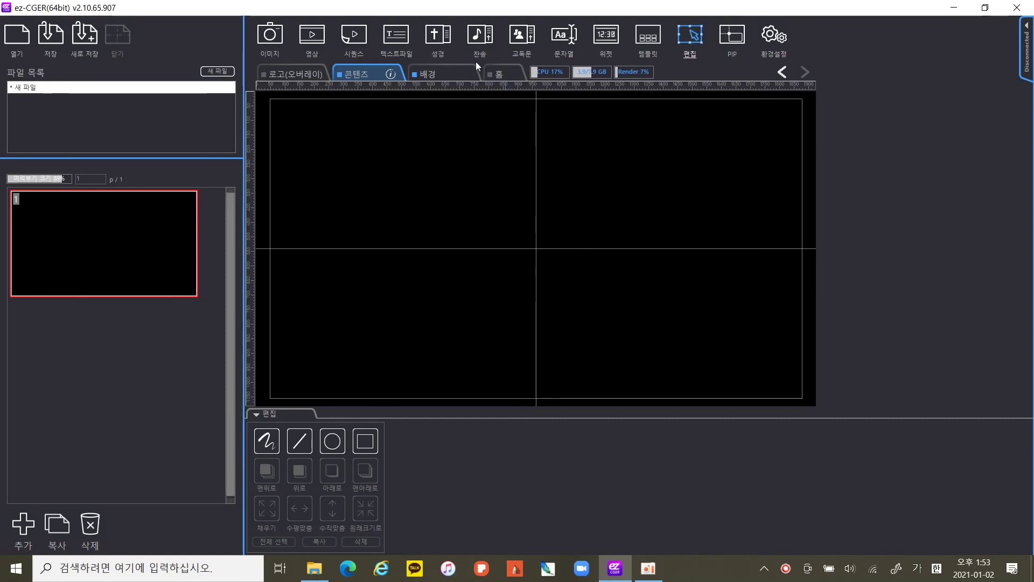
Step: Open the hymn tool (찬송), check the hymnal choices, and view the lyrics of several hymns including 13장, 17장 and 12장
click(484, 37)
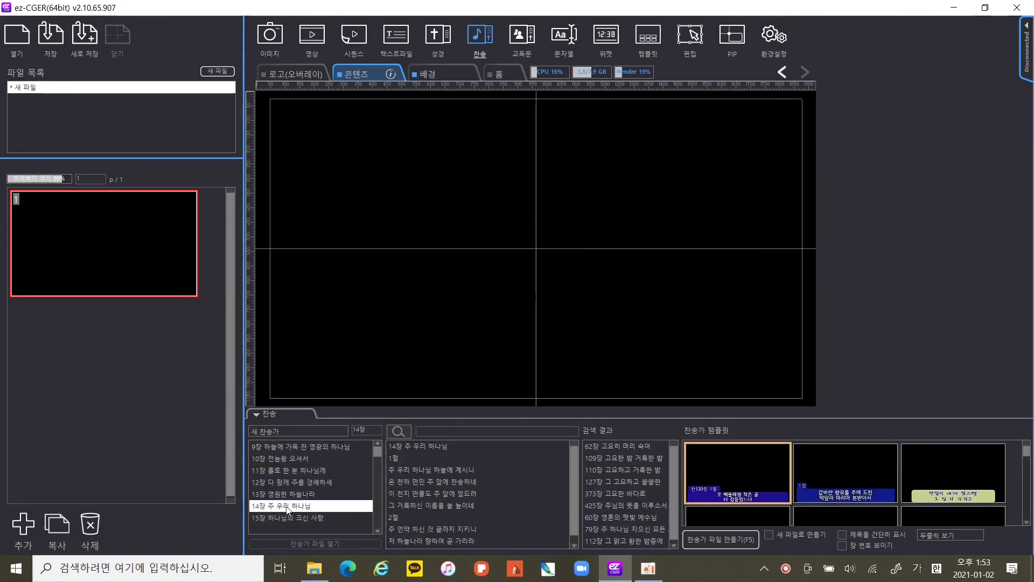
scroll(296, 474, down, 1)
click(296, 473)
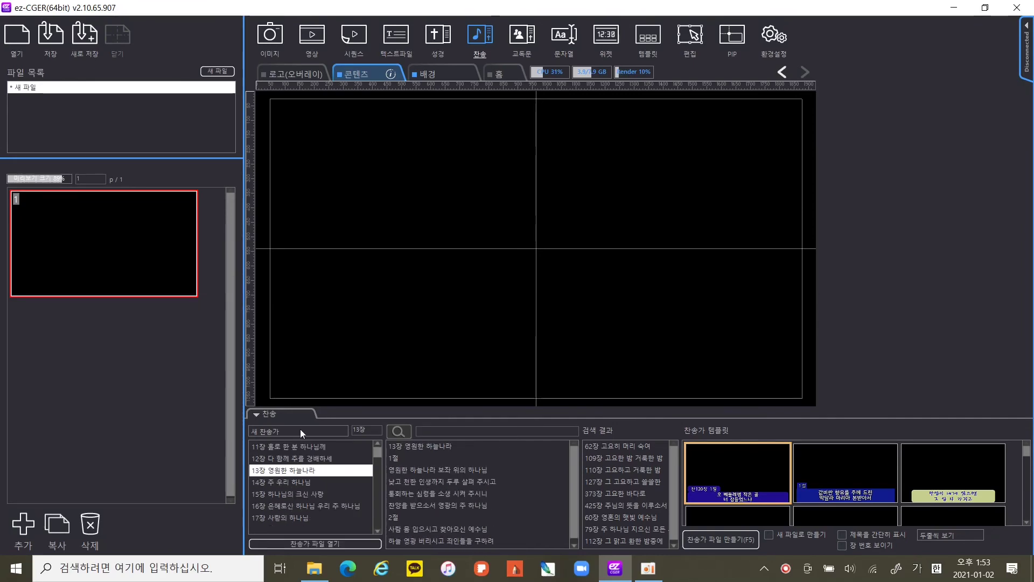
click(322, 428)
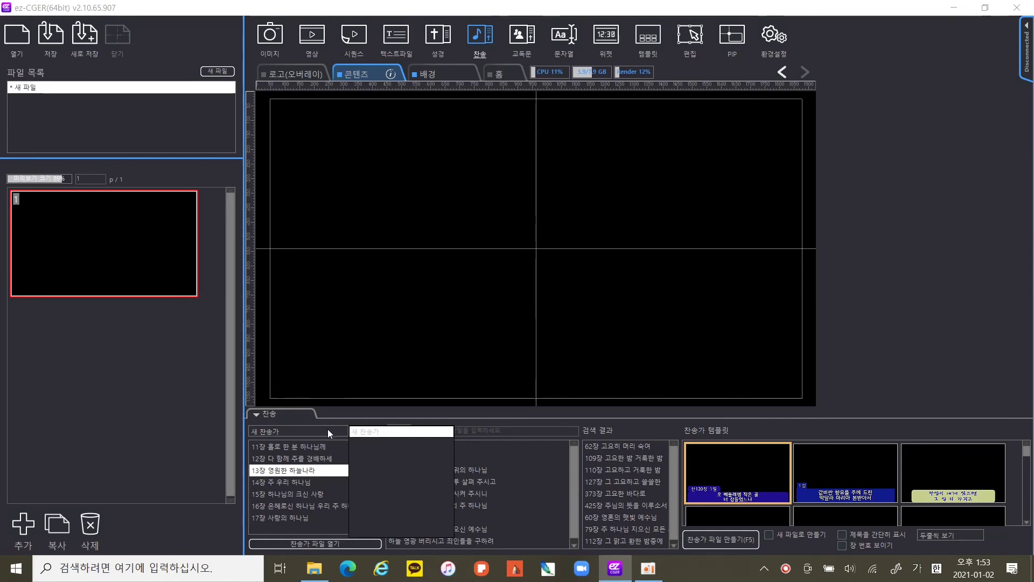
click(319, 487)
click(319, 521)
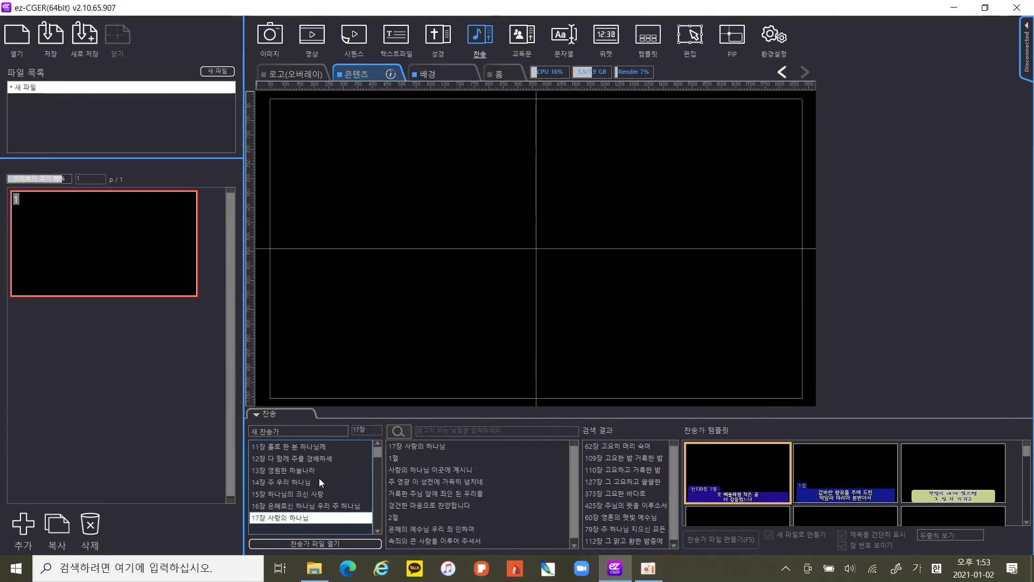
click(319, 478)
click(325, 460)
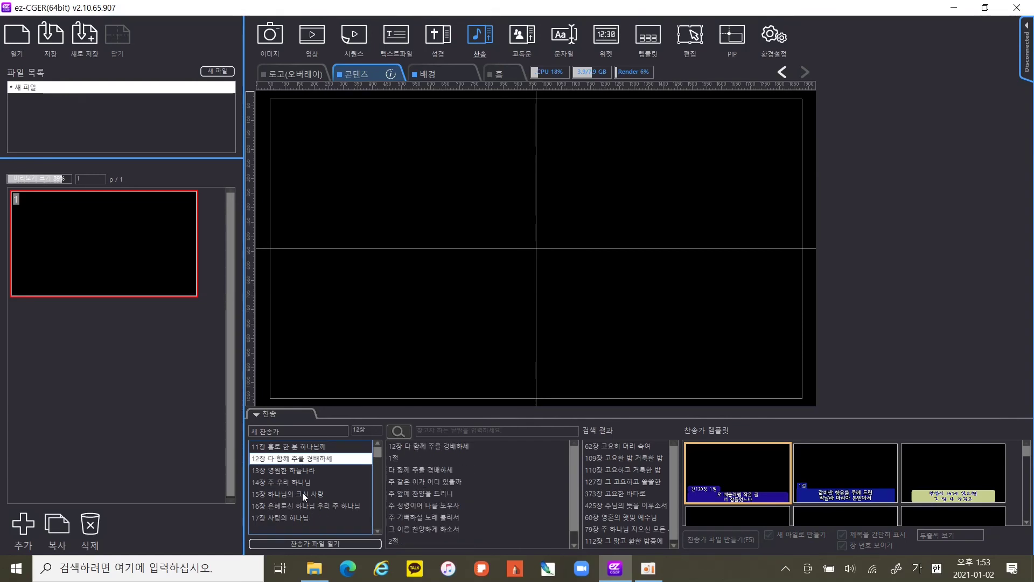
Step: Search the hymn lyrics for the word "맑은"
click(446, 432)
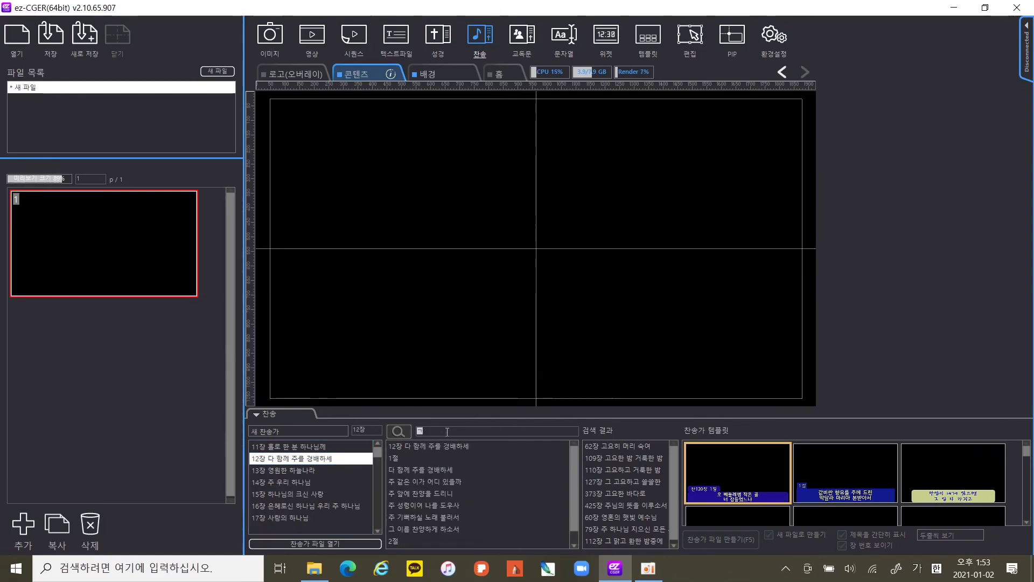
text(고요)
key(BackSpace)
text(의)
key(BackSpace)
key(BackSpace)
text(ㄴ)
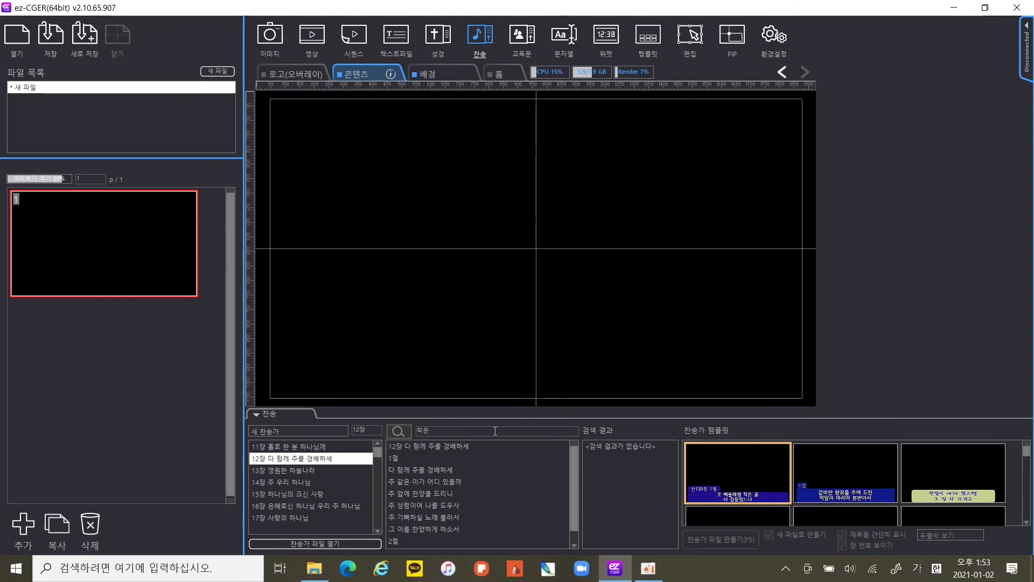
key(Return)
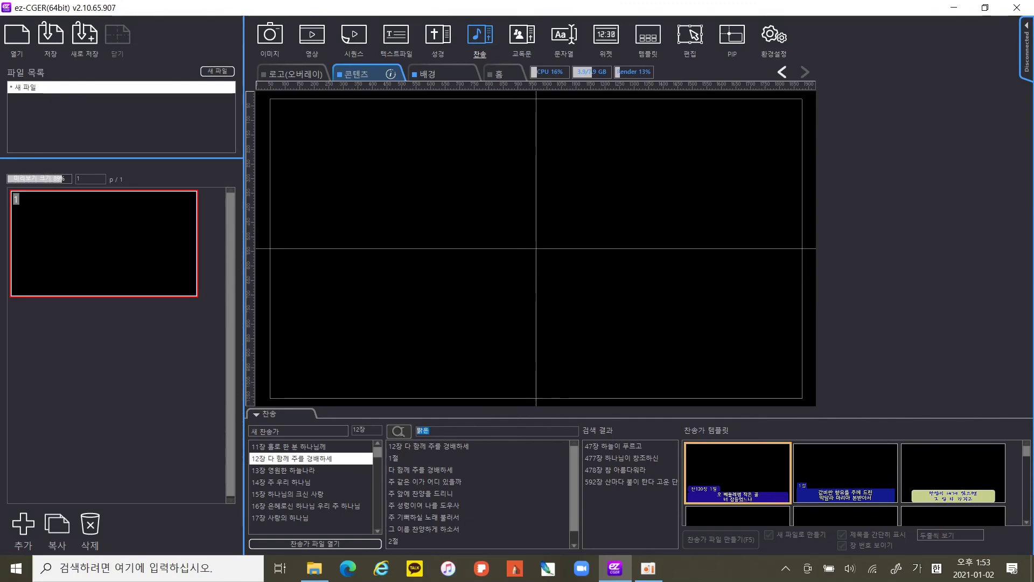
Step: Look through the lyrics of the hymns found and select 478장 참 아름다워라
double_click(423, 430)
click(603, 447)
drag(604, 450, 610, 485)
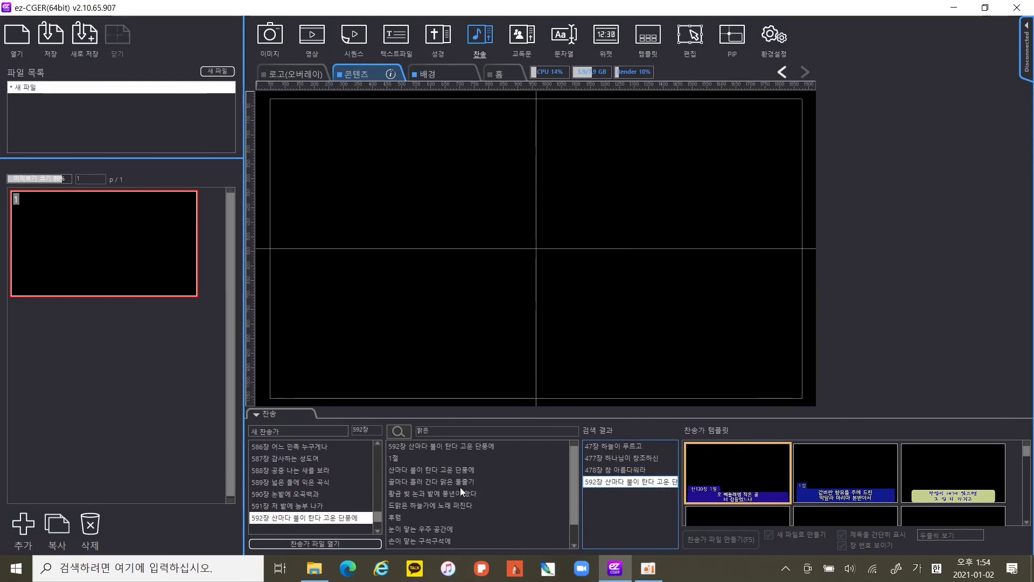
click(623, 470)
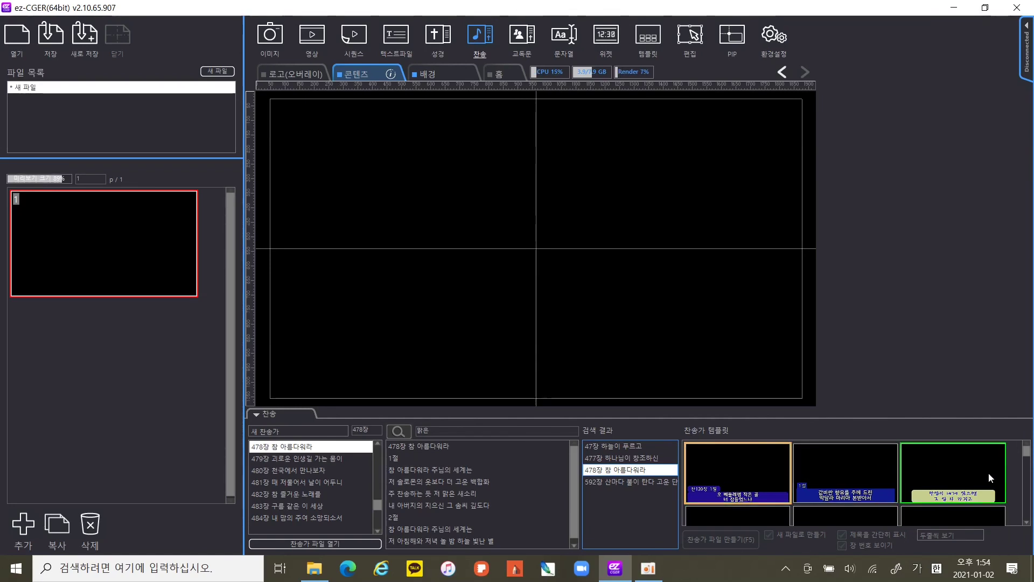
Step: Choose the black hymn template with grey title, verse number and lyrics, and turn on the new file option (새 파일로 만들기)
drag(1026, 454, 1028, 475)
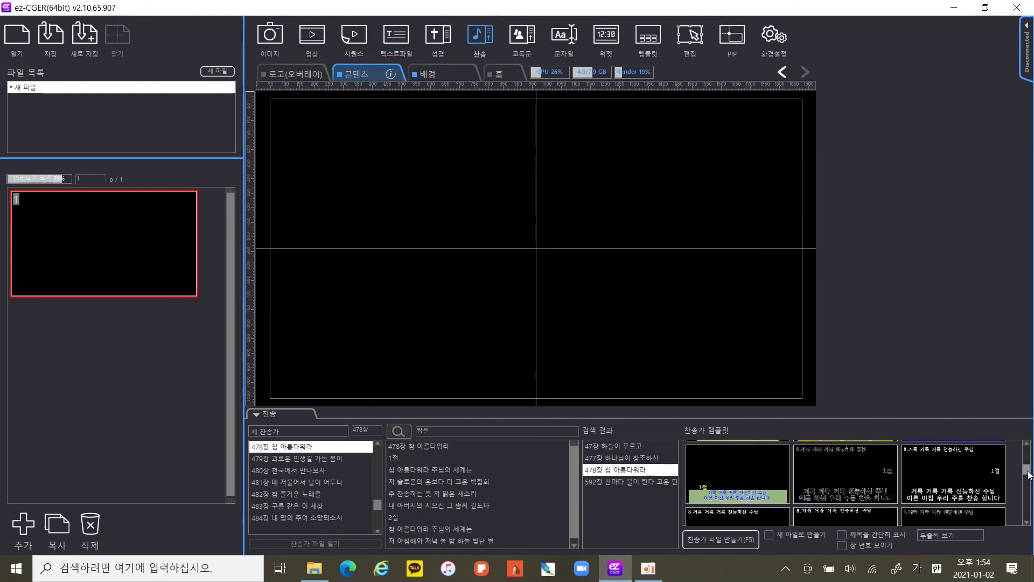
click(839, 480)
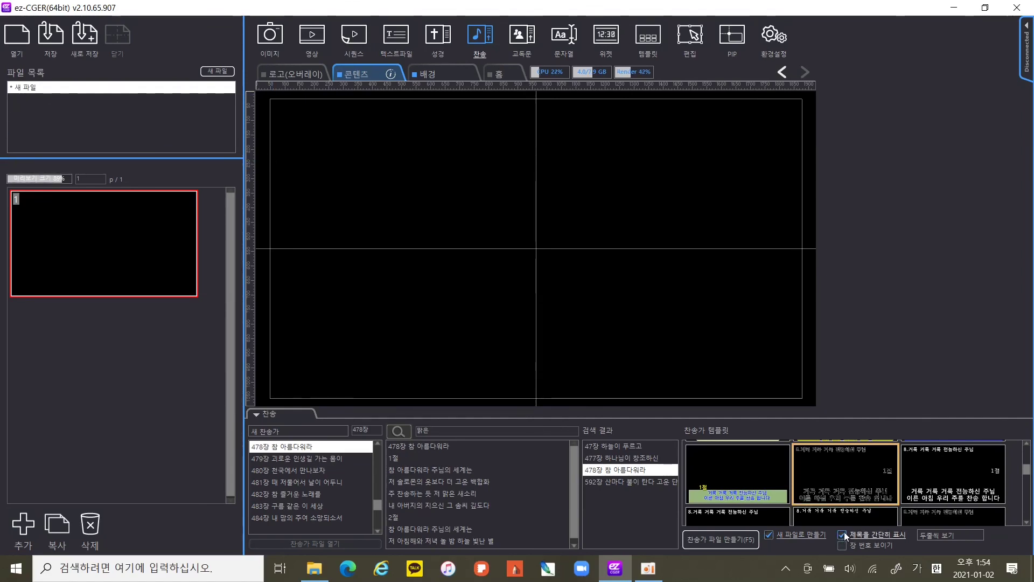
Step: Turn off the short title option (제목을 간단히 표시), and try the hymn number option (장 번호 보이기) before turning it off again
click(842, 546)
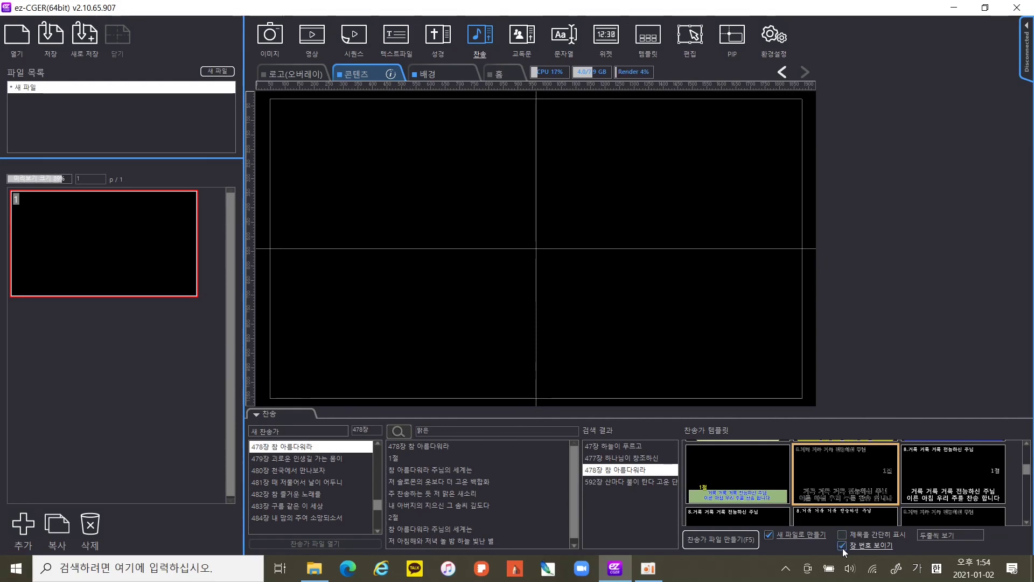
click(843, 546)
Step: Try the one-line display option (한줄씩 보기) for the hymn lyrics and return it to two lines (두줄씩 보기)
scroll(1027, 462, up, 2)
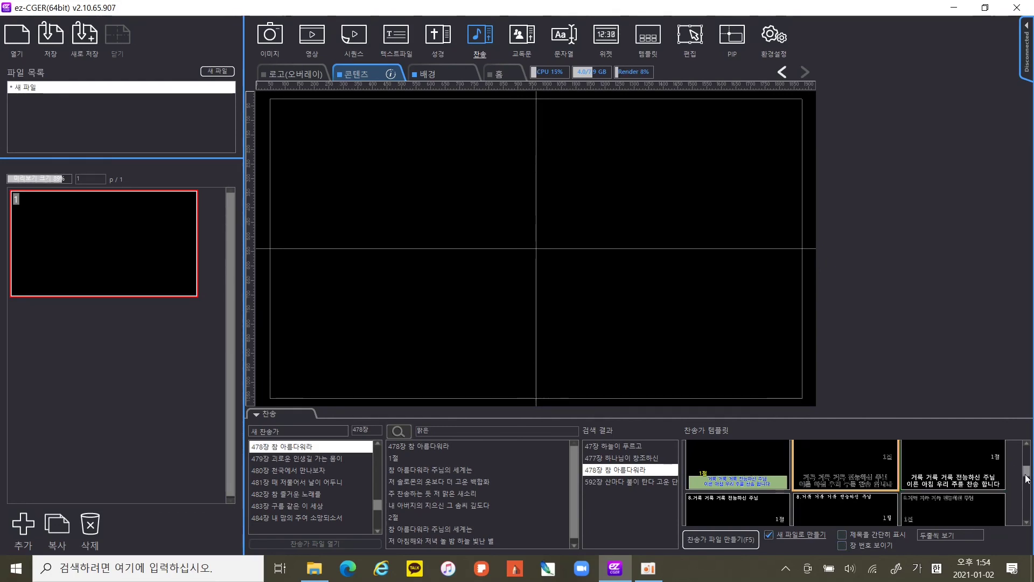
drag(1027, 461, 1027, 474)
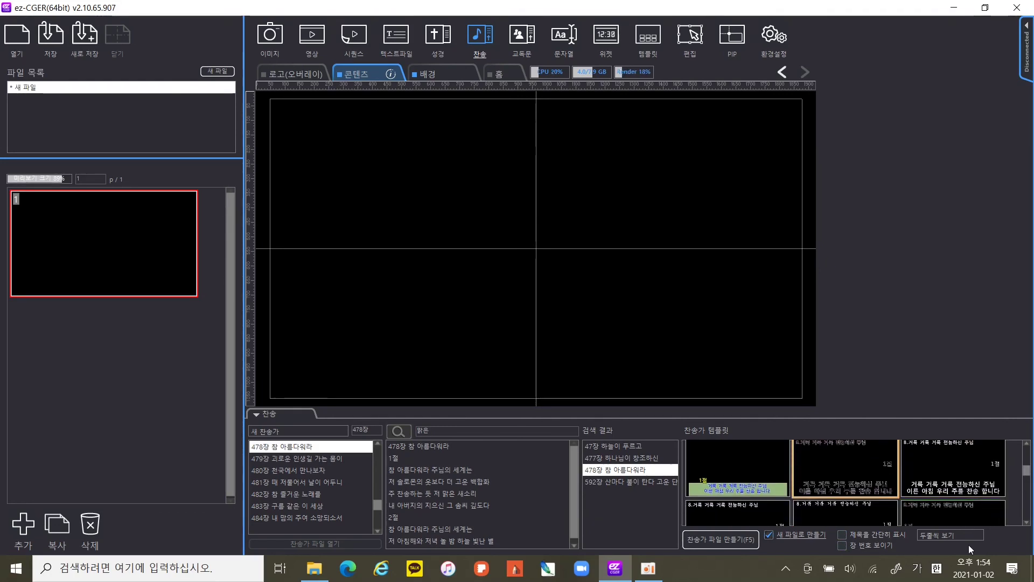
click(938, 531)
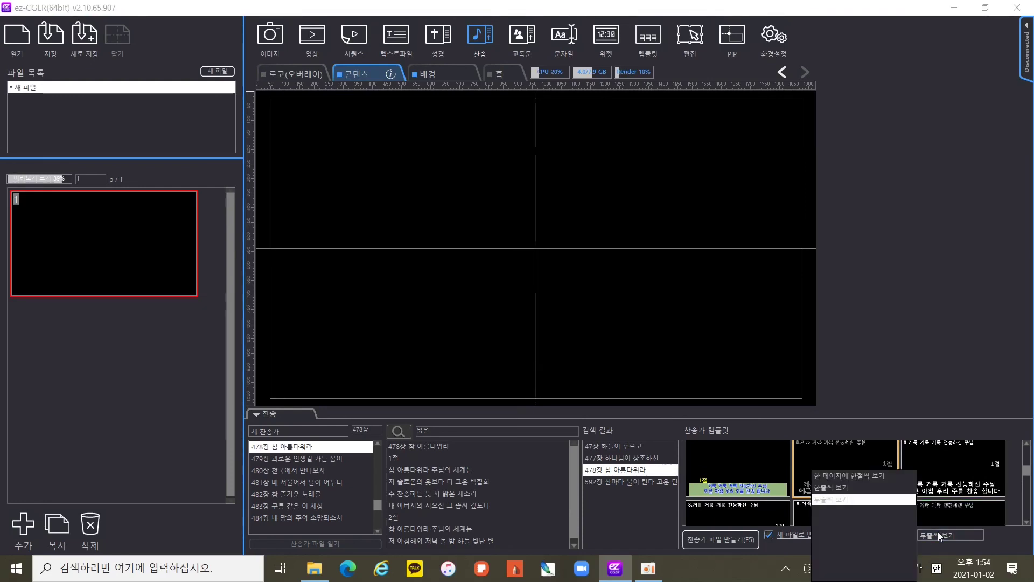
click(850, 486)
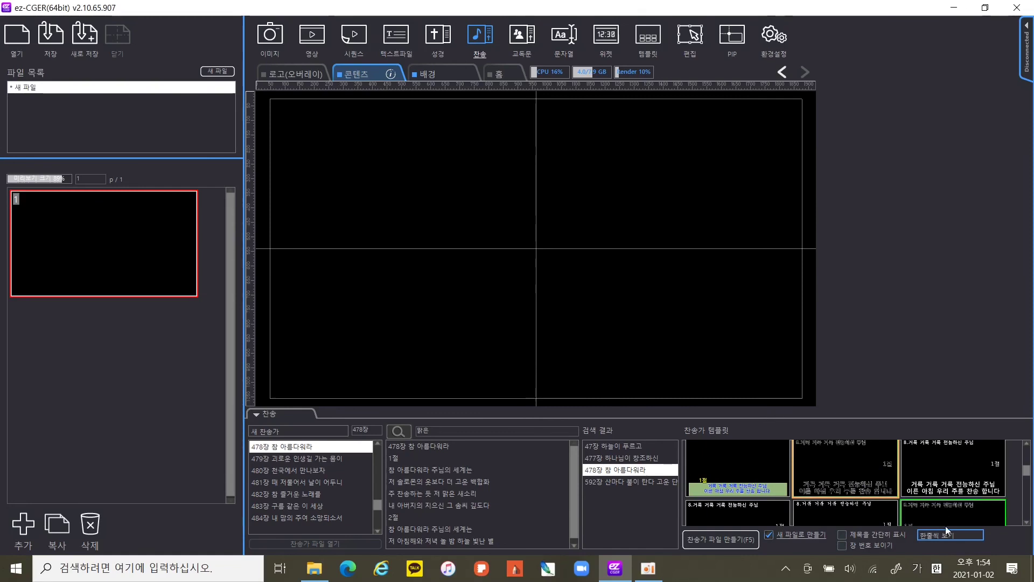
scroll(949, 538, down, 1)
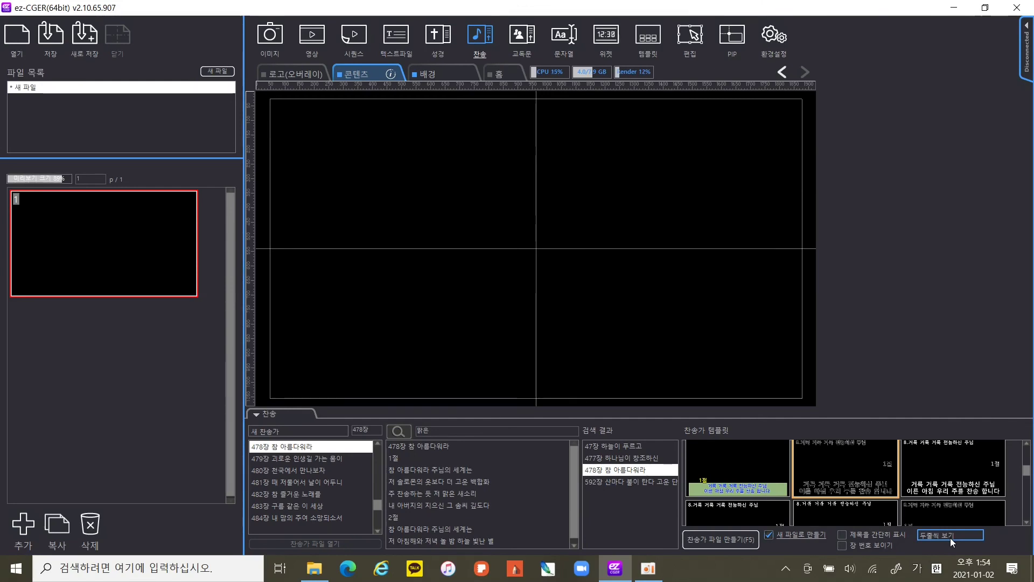
click(951, 535)
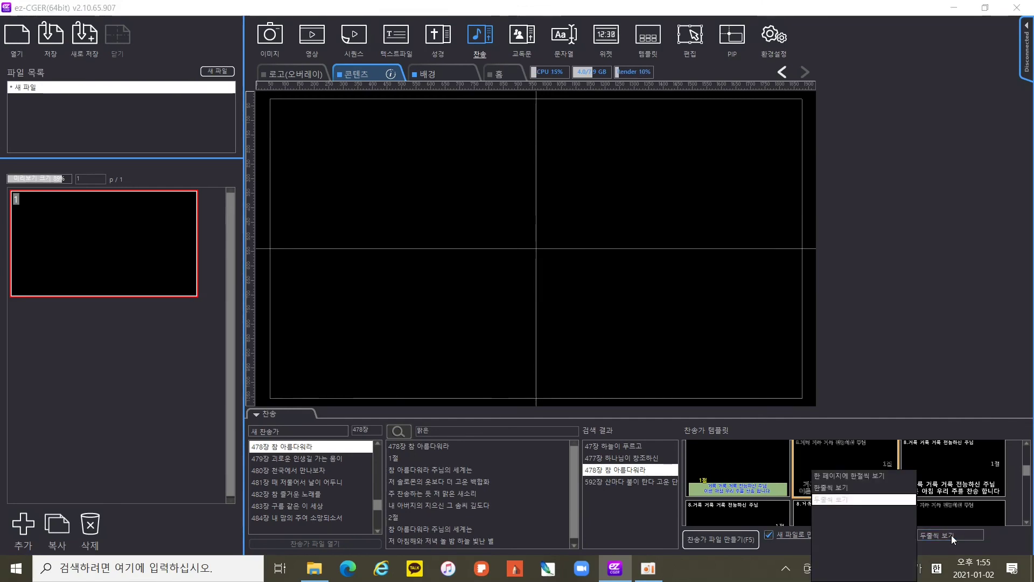
Step: Choose the black hymn template with white title, verse number and lyrics, and create the file for hymn 478장 참 아름다워라
click(956, 479)
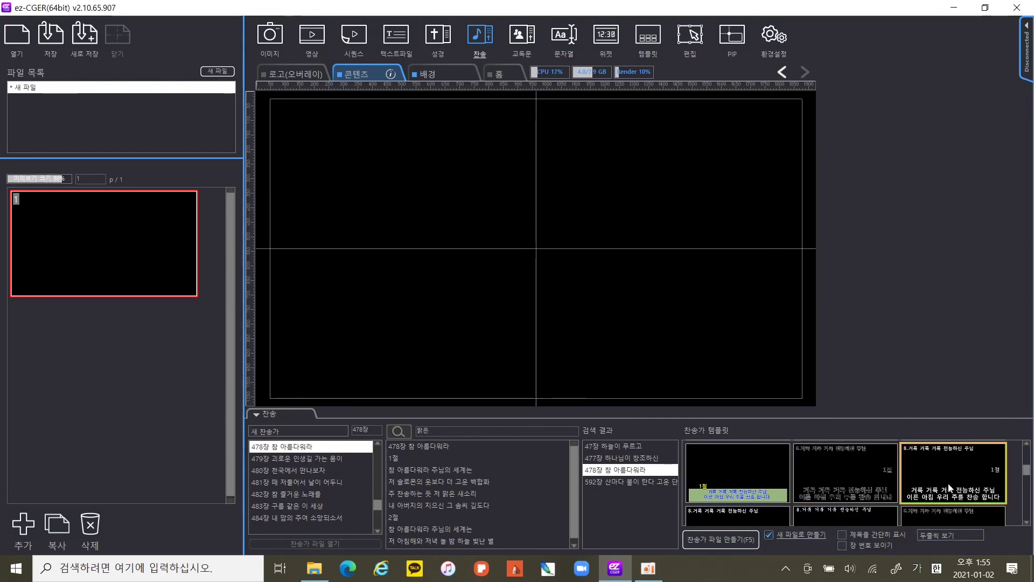
key(F5)
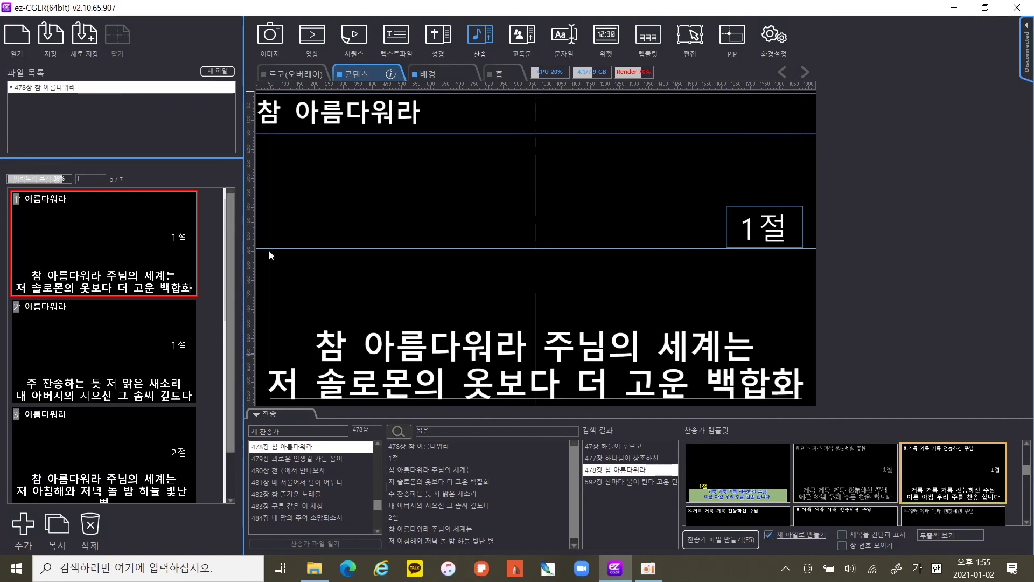
Step: Go through the pages of the created hymn file to check the lyrics of each verse
click(90, 344)
click(139, 349)
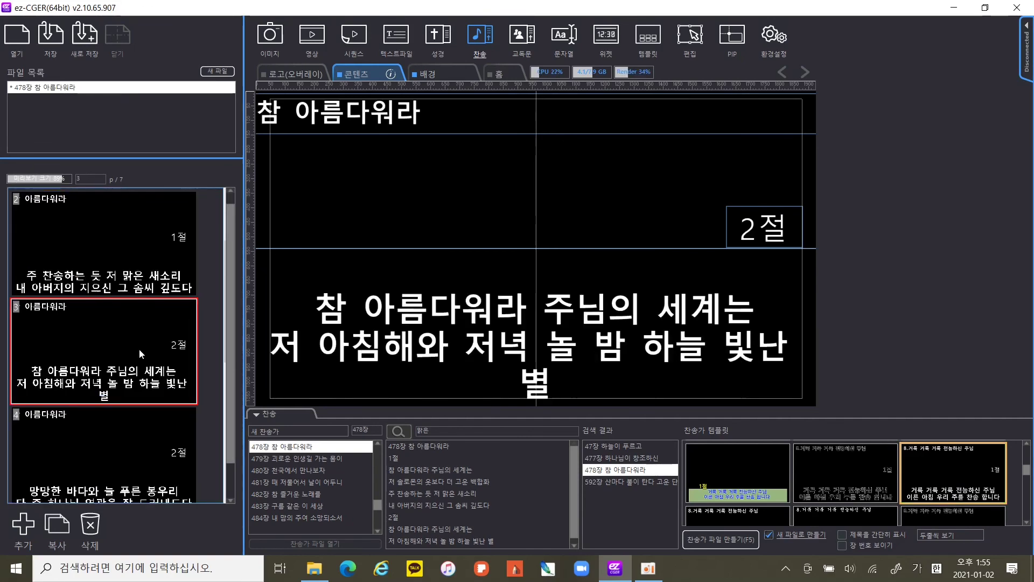
click(145, 352)
click(150, 335)
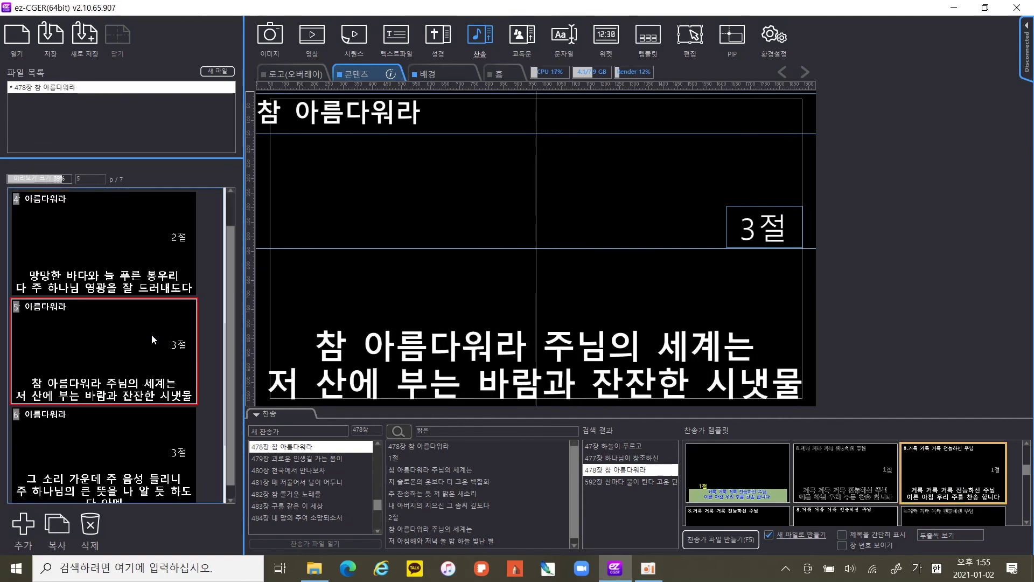
click(155, 331)
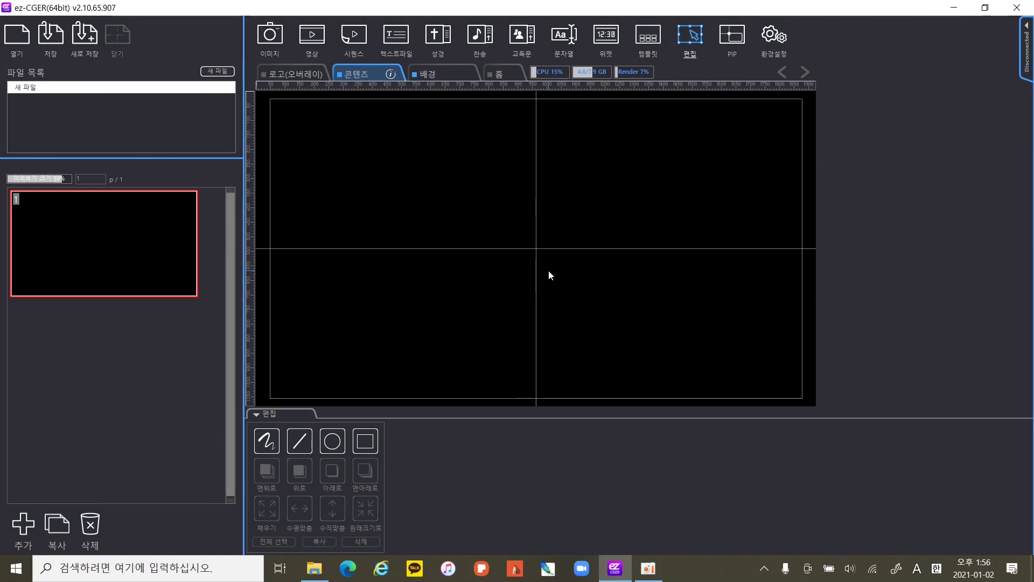
Step: Browse the responsive readings (교독문) in the Versicle folder and load 교독문 7.hcg
click(527, 40)
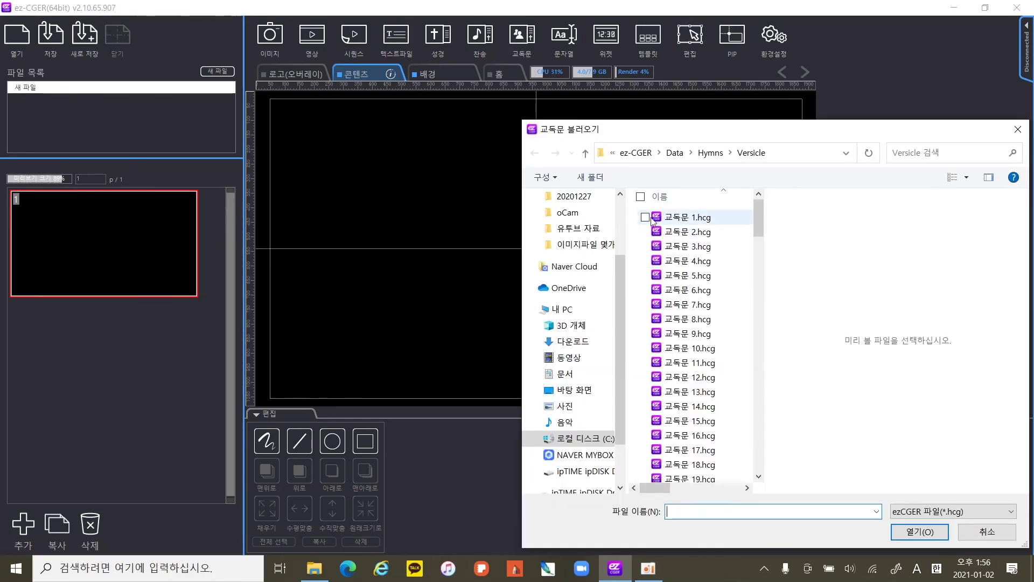
scroll(717, 323, down, 20)
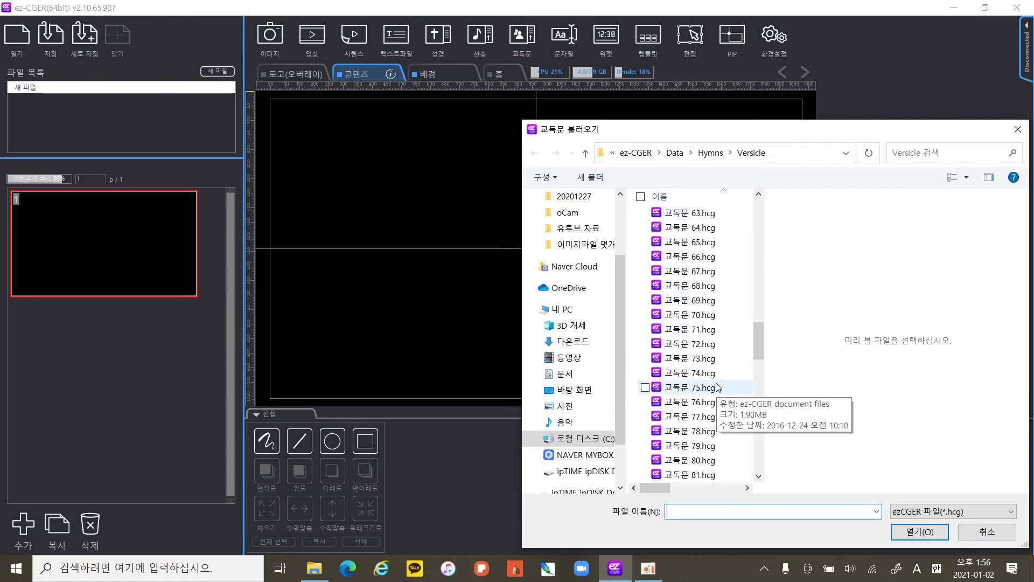
scroll(717, 387, down, 18)
scroll(722, 372, up, 20)
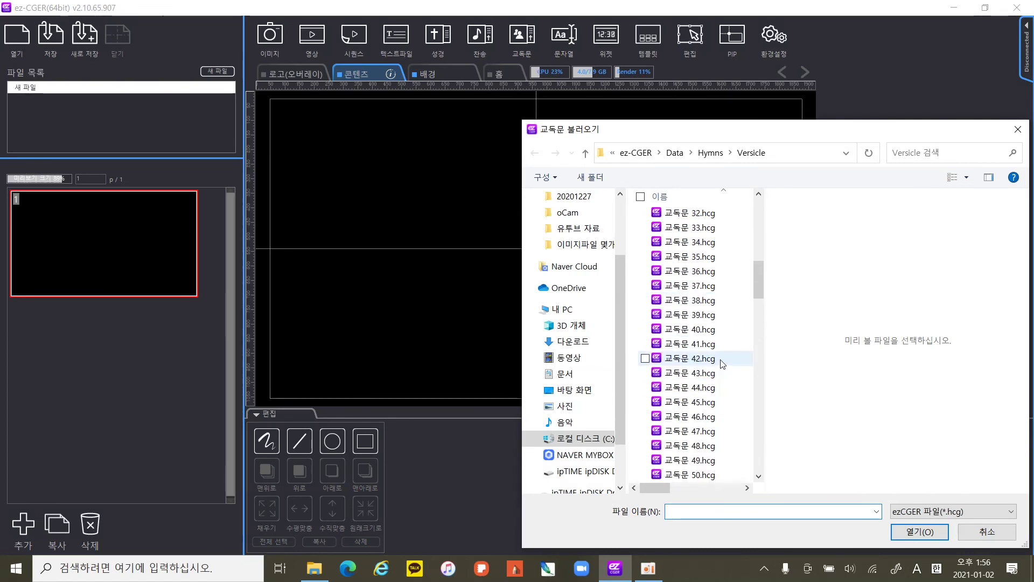
scroll(721, 355, up, 10)
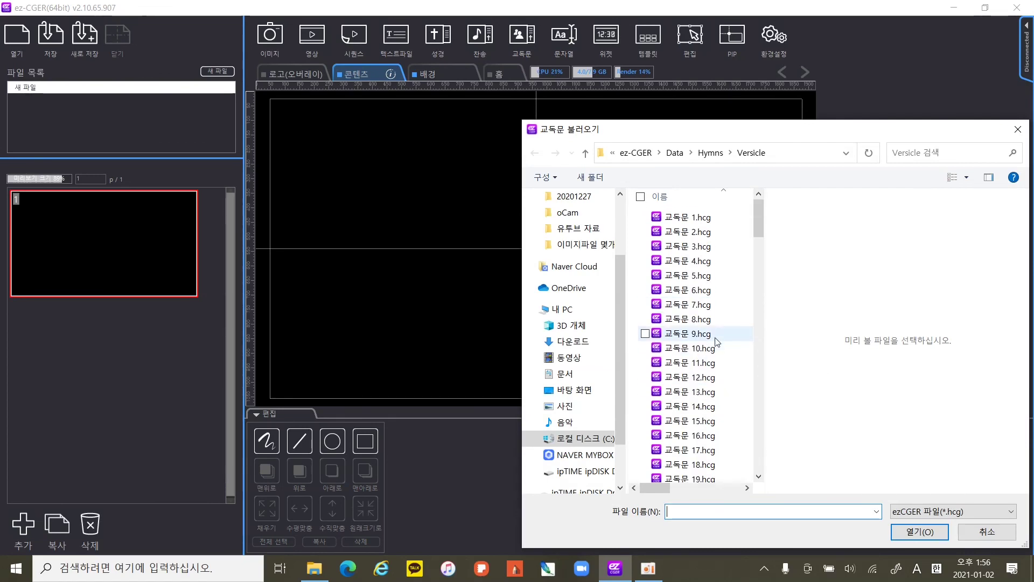
double_click(683, 304)
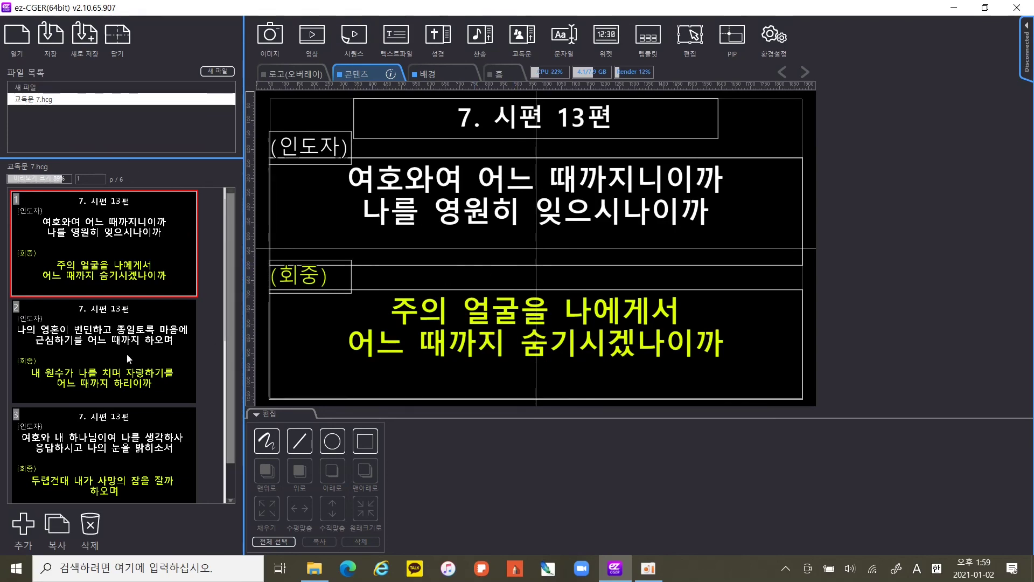
Step: Look through the pages of the responsive reading 7. 시편 13편 and return to its first page
click(96, 328)
scroll(151, 429, down, 5)
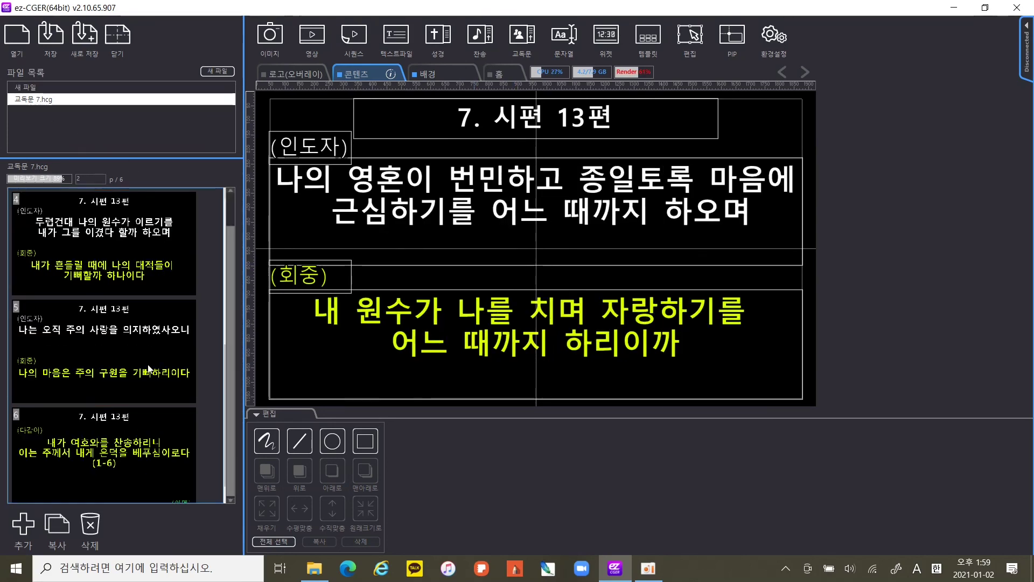
click(151, 429)
click(151, 361)
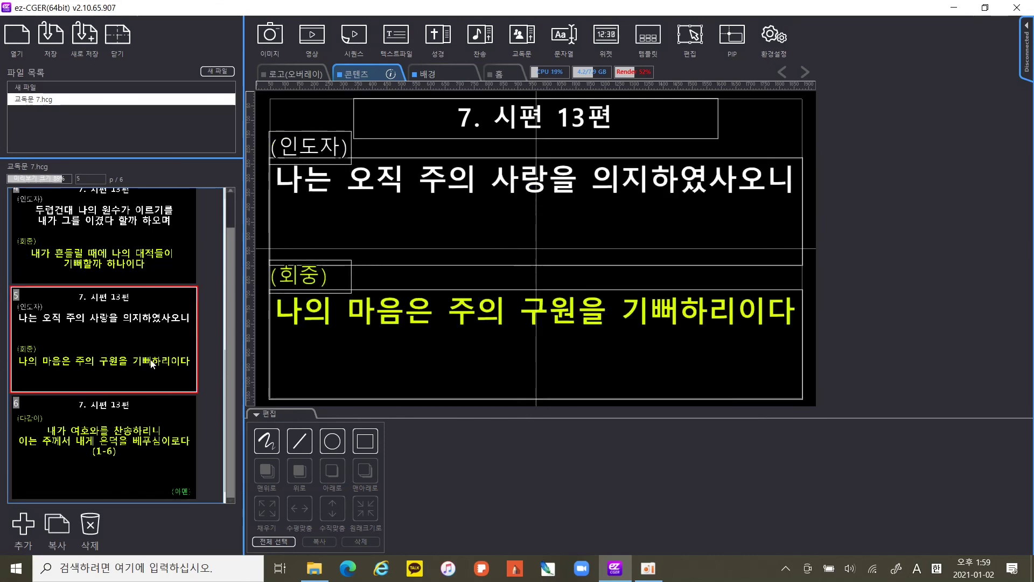
scroll(159, 359, up, 5)
click(150, 245)
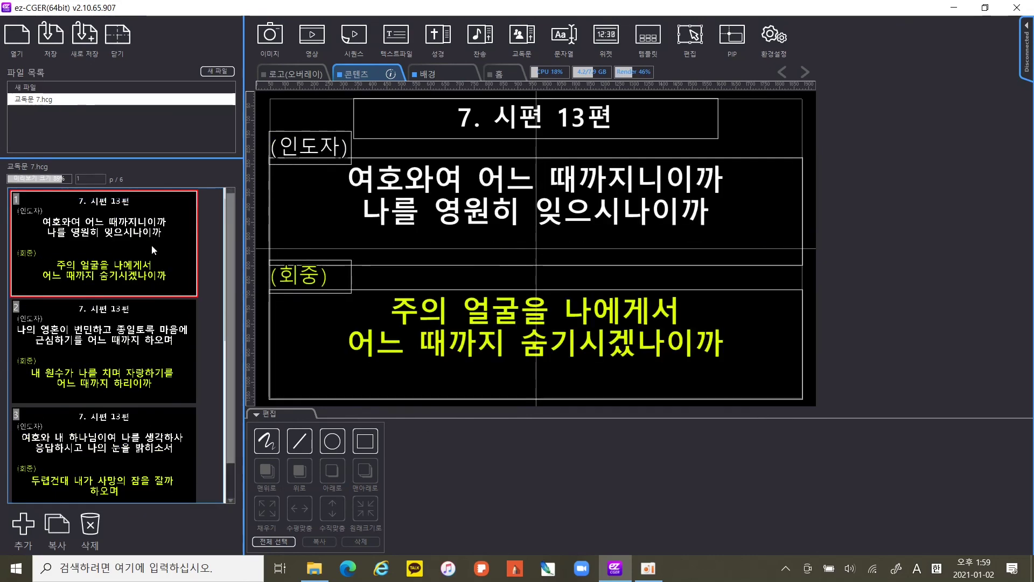